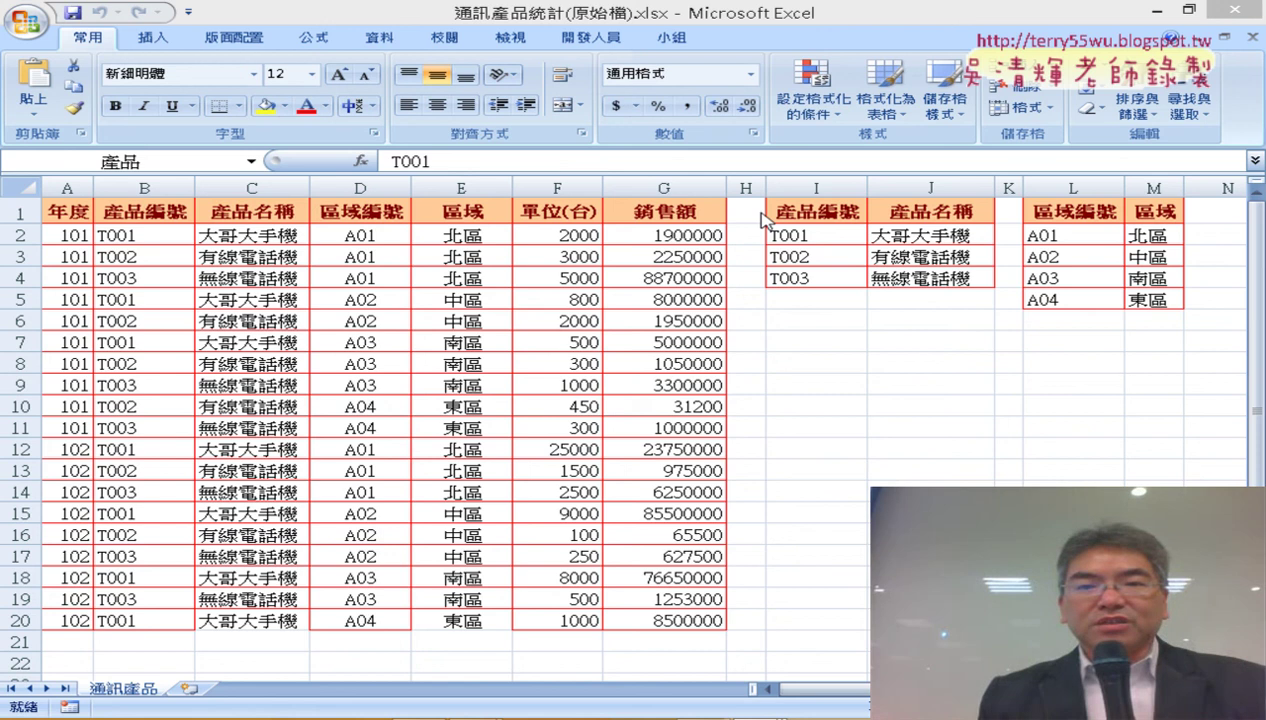
# Select the named range 產品 (I2:J4), then the named range 區域 (L2:M5)
pyautogui.press('Return')
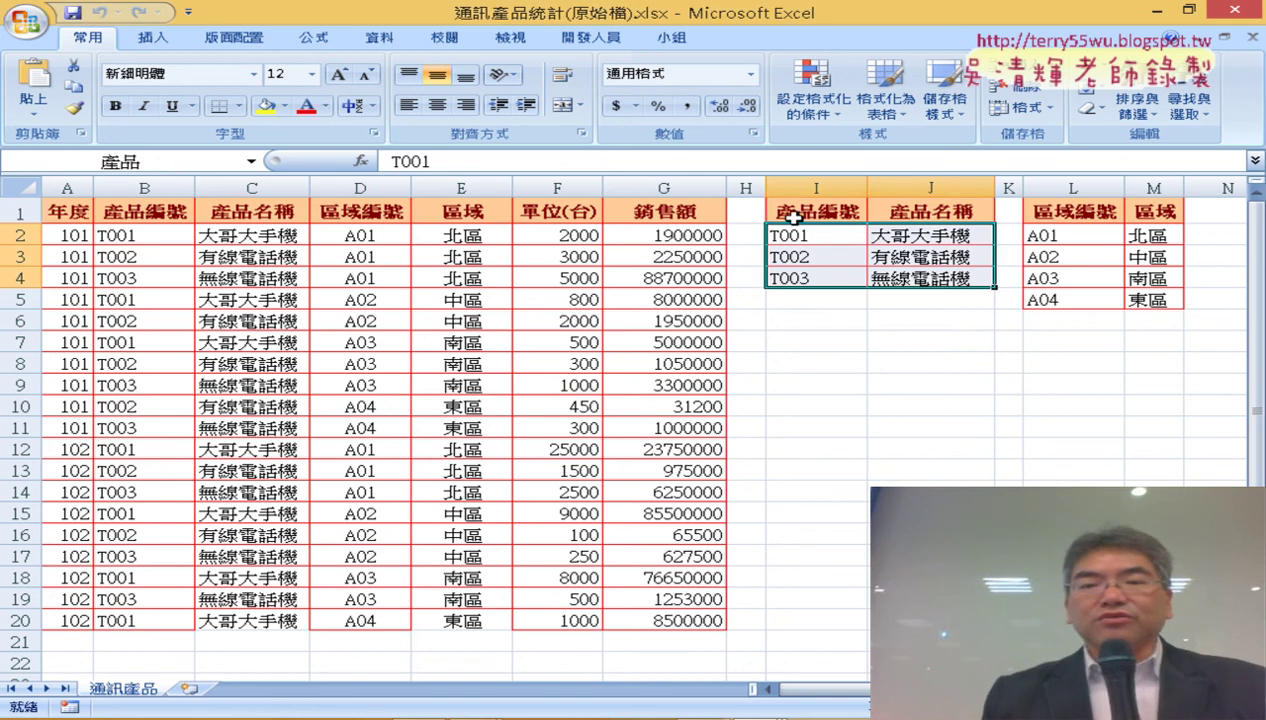
pyautogui.moveTo(1046, 236); pyautogui.dragTo(1140, 302)
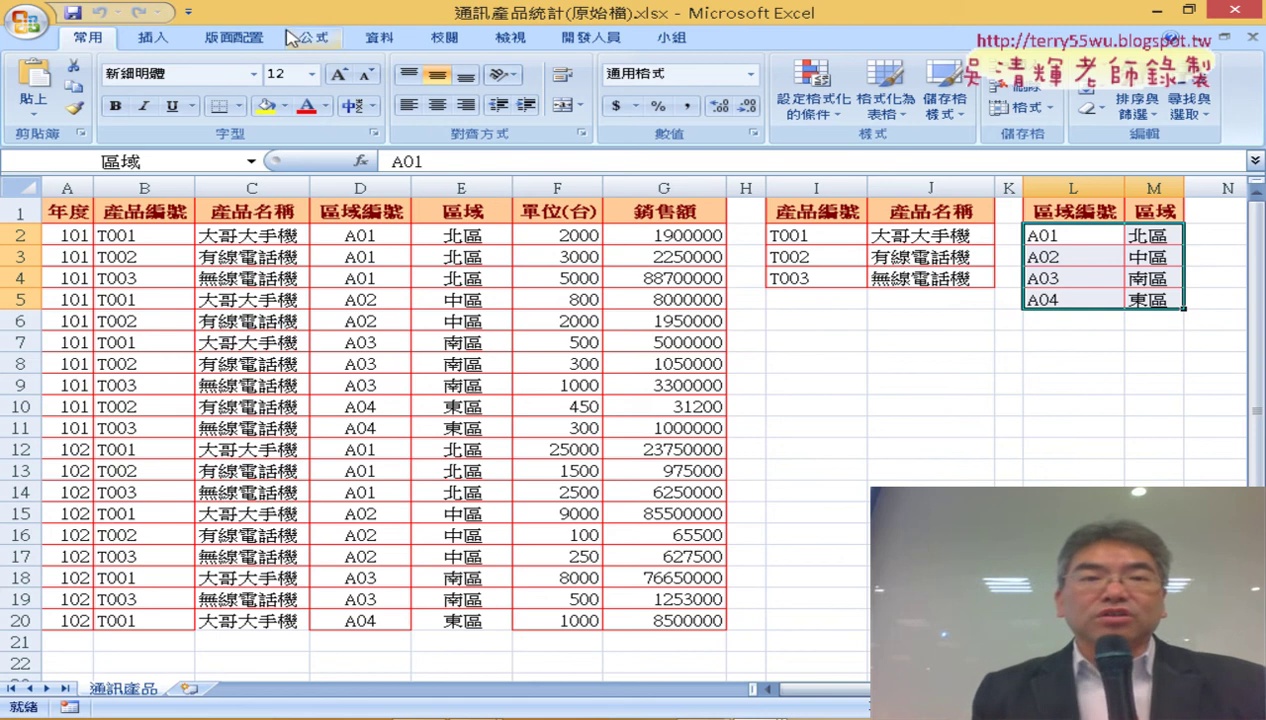
# Show the 公式 commands and circle the named-range tools in red ink
pyautogui.click(318, 38)
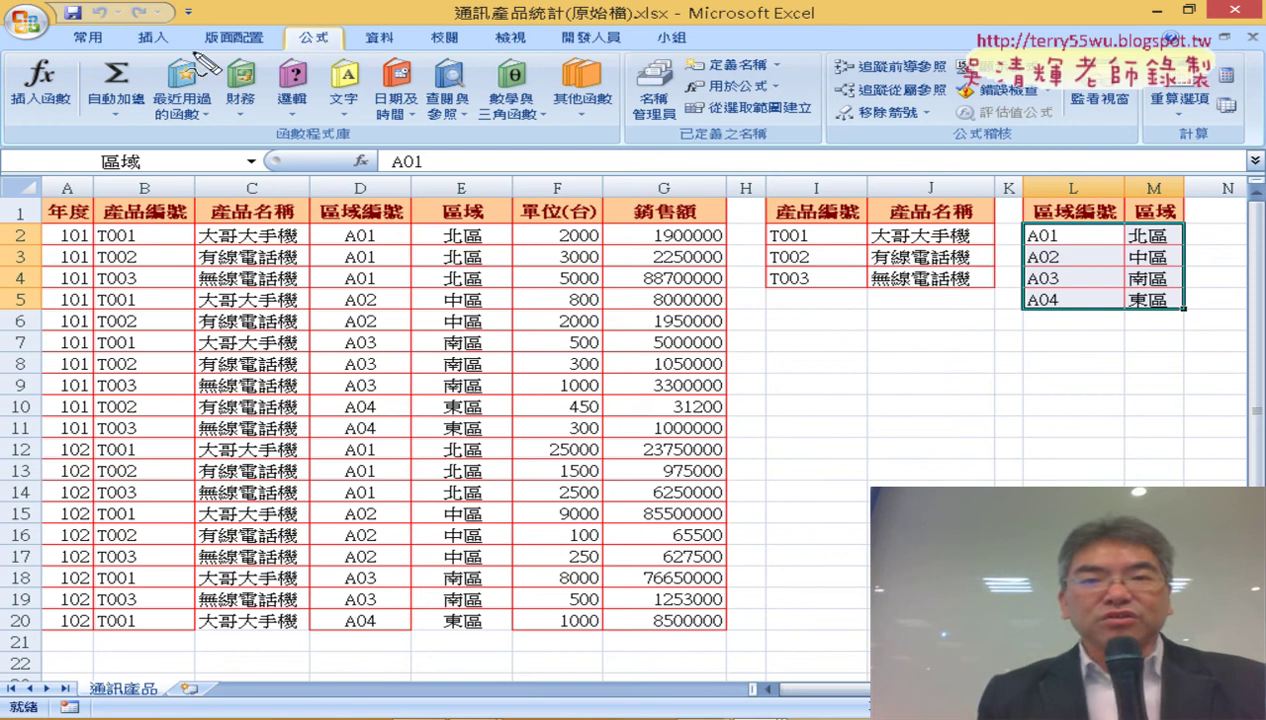
pyautogui.moveTo(300, 58); pyautogui.dragTo(352, 20)
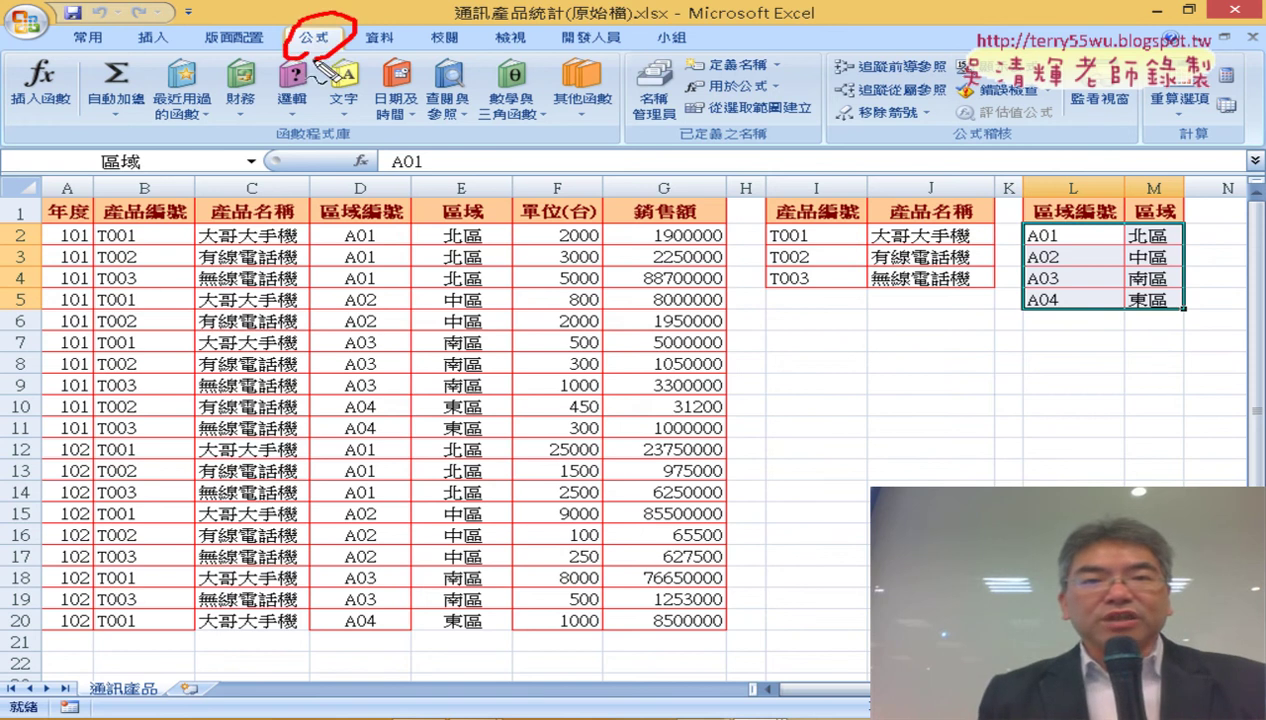
pyautogui.moveTo(664, 145)
pyautogui.mouseDown()
pyautogui.moveTo(606, 78)
pyautogui.moveTo(690, 45)
pyautogui.mouseUp()
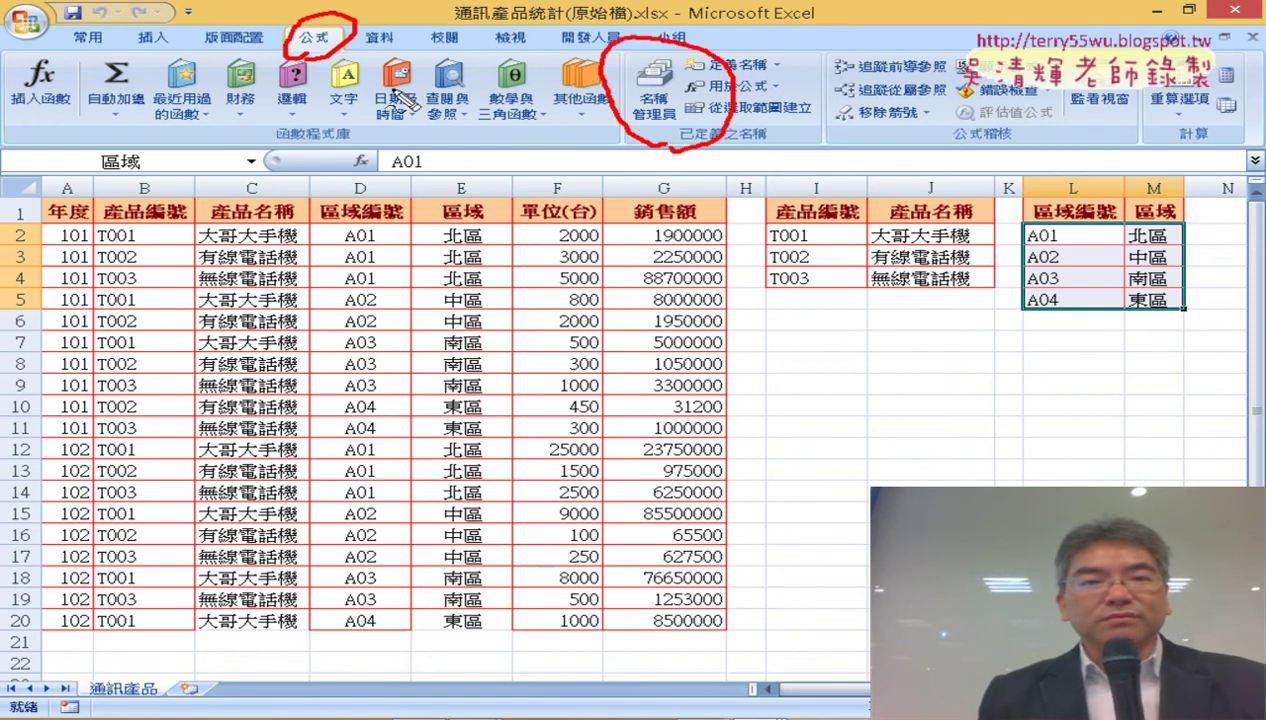
pyautogui.moveTo(335, 68); pyautogui.dragTo(628, 117)
# Circle product codes T002 and T003, the 區域 name and the region table in red
pyautogui.moveTo(628, 117); pyautogui.dragTo(592, 145)
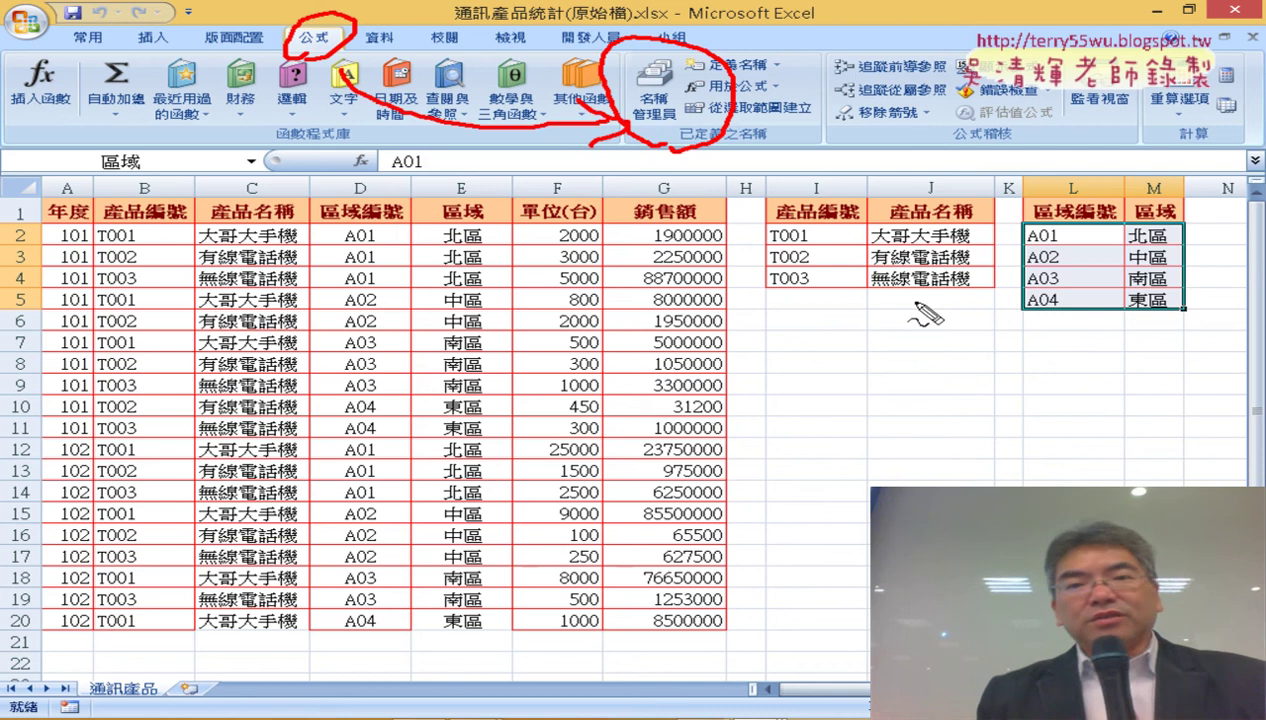
pyautogui.moveTo(920, 305); pyautogui.dragTo(925, 300)
pyautogui.moveTo(200, 218); pyautogui.dragTo(212, 204)
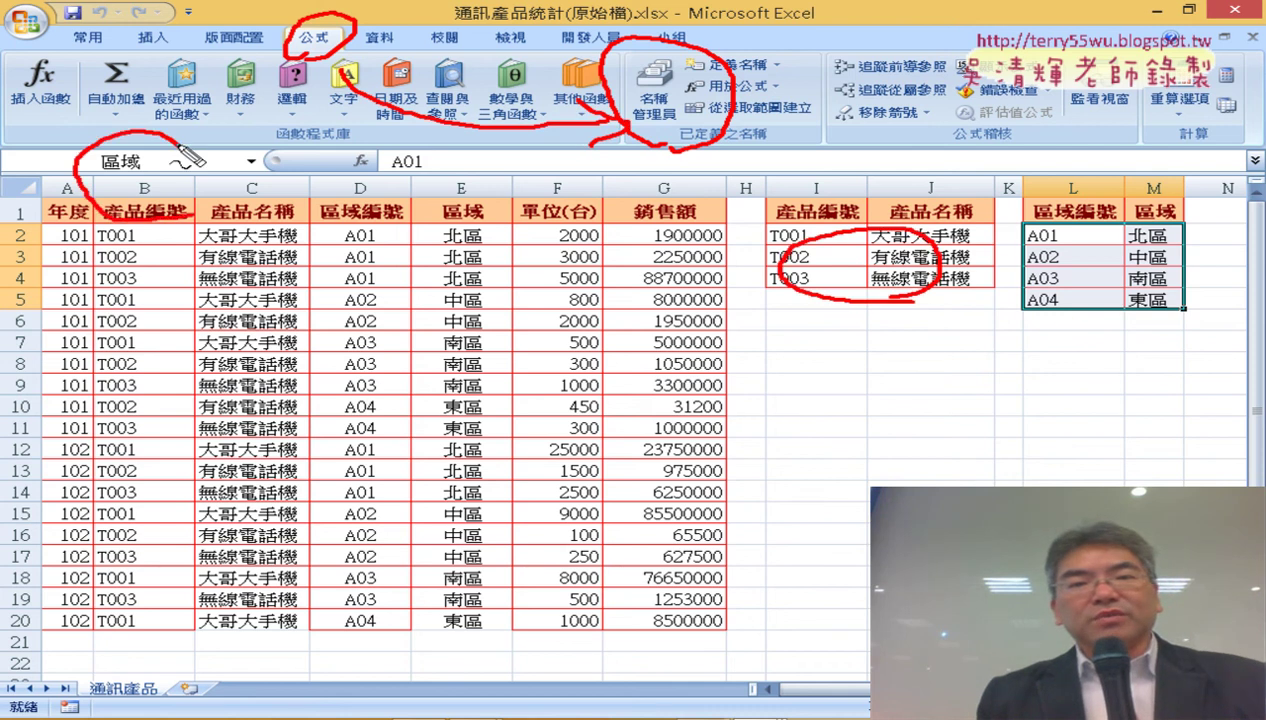
pyautogui.moveTo(1085, 325); pyautogui.dragTo(1140, 288)
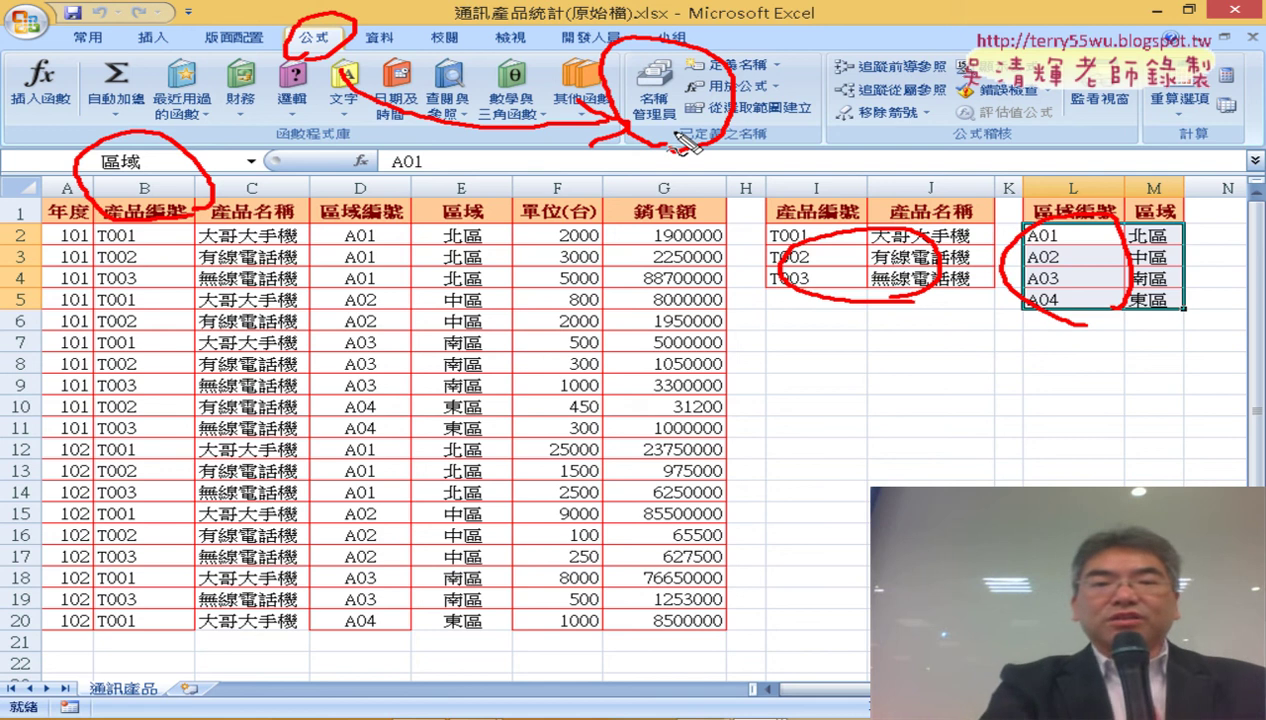
# Erase the red ink, view =VLOOKUP(B10,產品,2,0) in C10, and switch to PowerPoint
pyautogui.press('Escape')
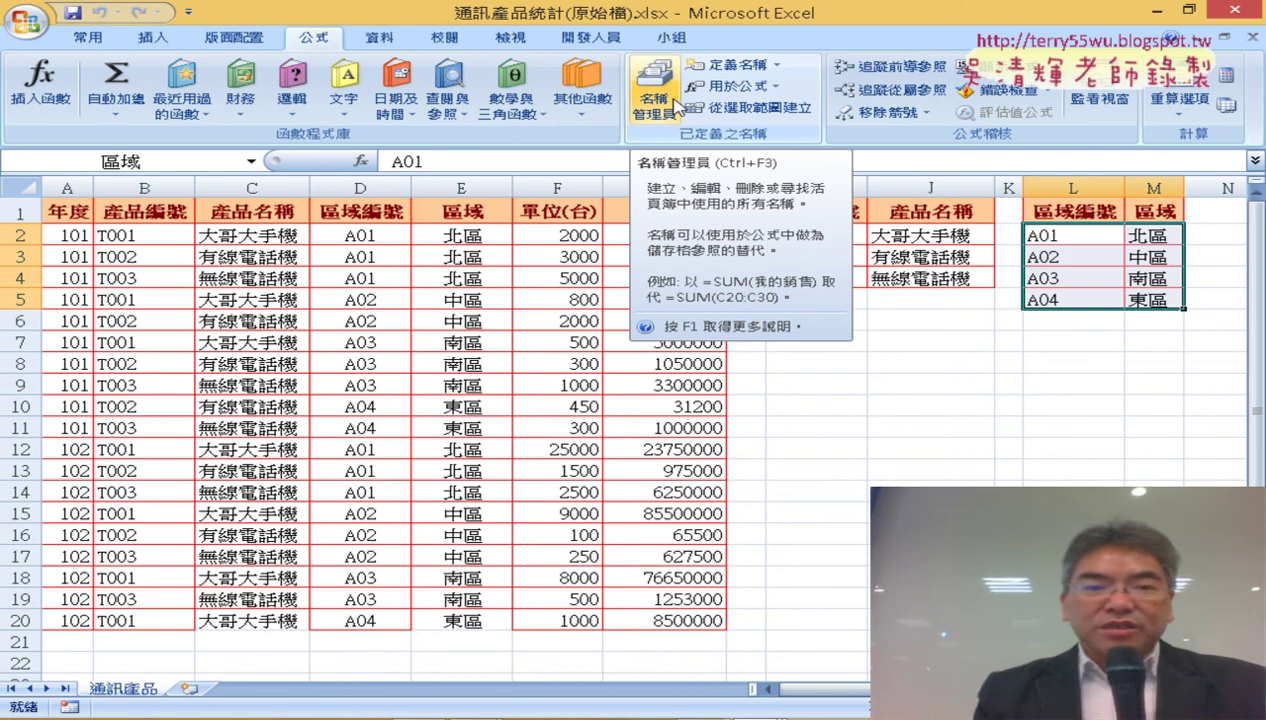
pyautogui.click(288, 412)
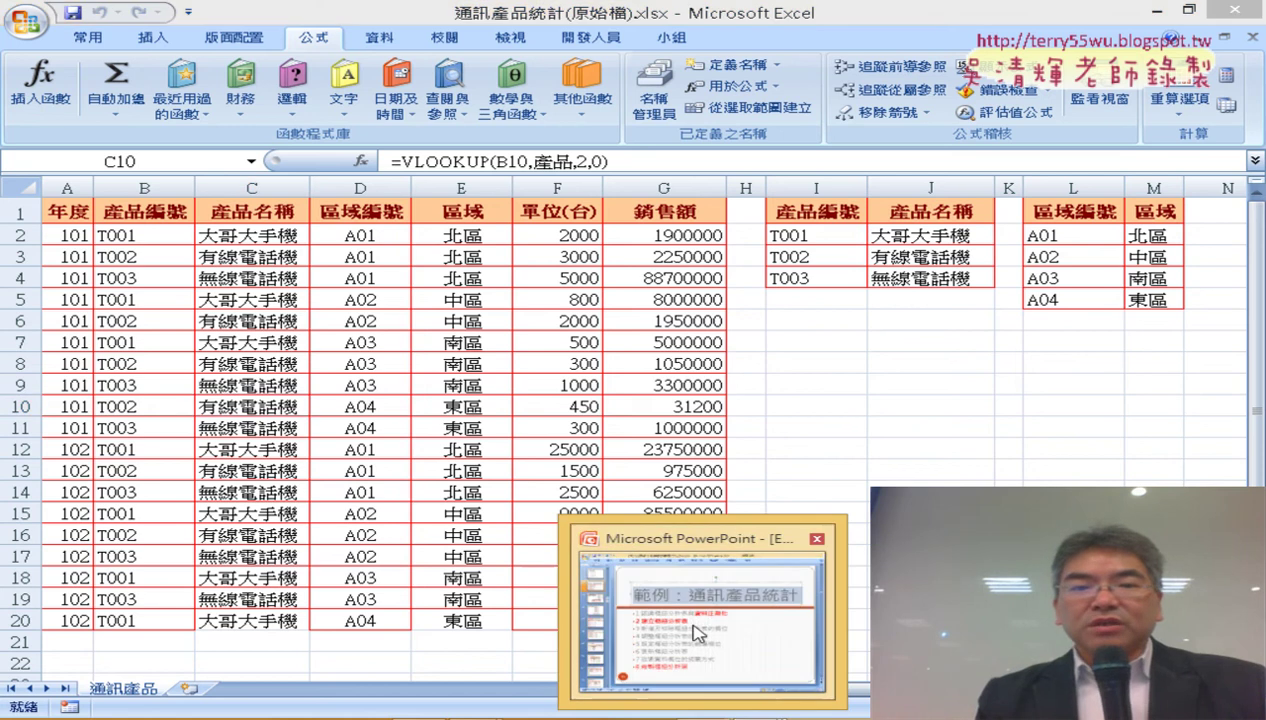
pyautogui.click(696, 636)
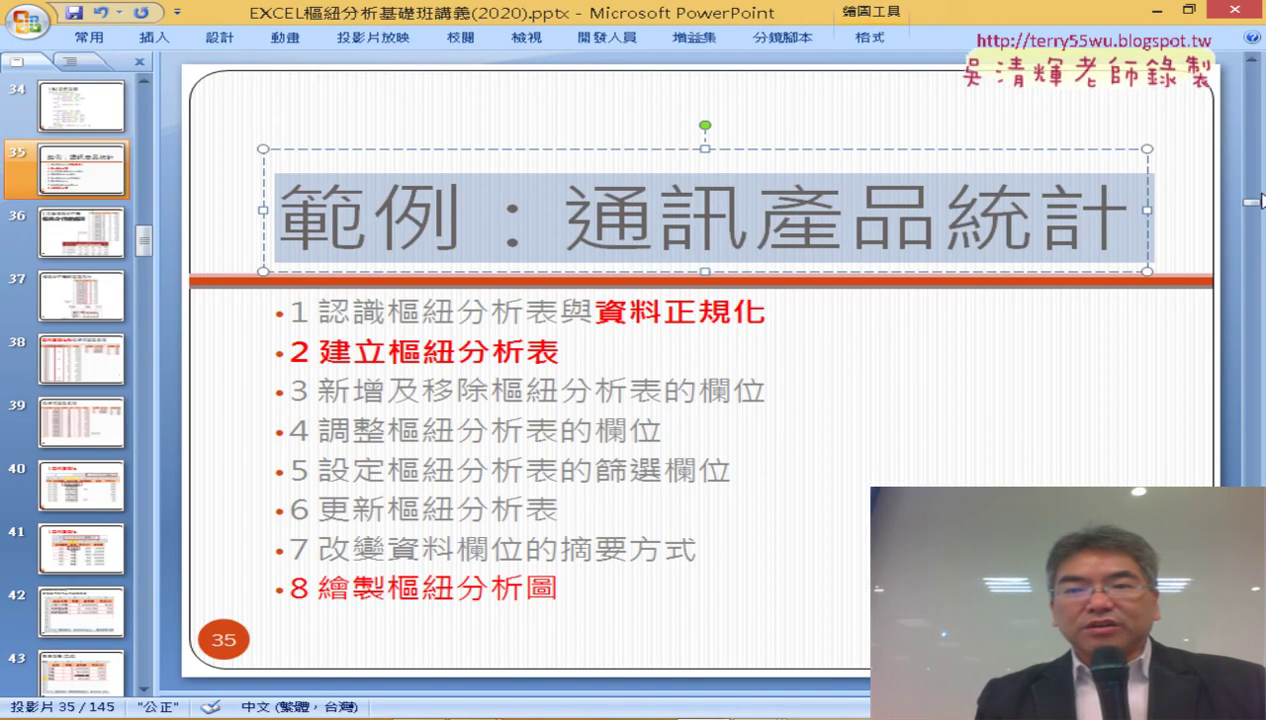
# Move from slide 35 down to slide 63, the green pivot table of units
pyautogui.click(1251, 226)
pyautogui.scroll(-5, 1252, 230)
pyautogui.scroll(-6, 1040, 338)
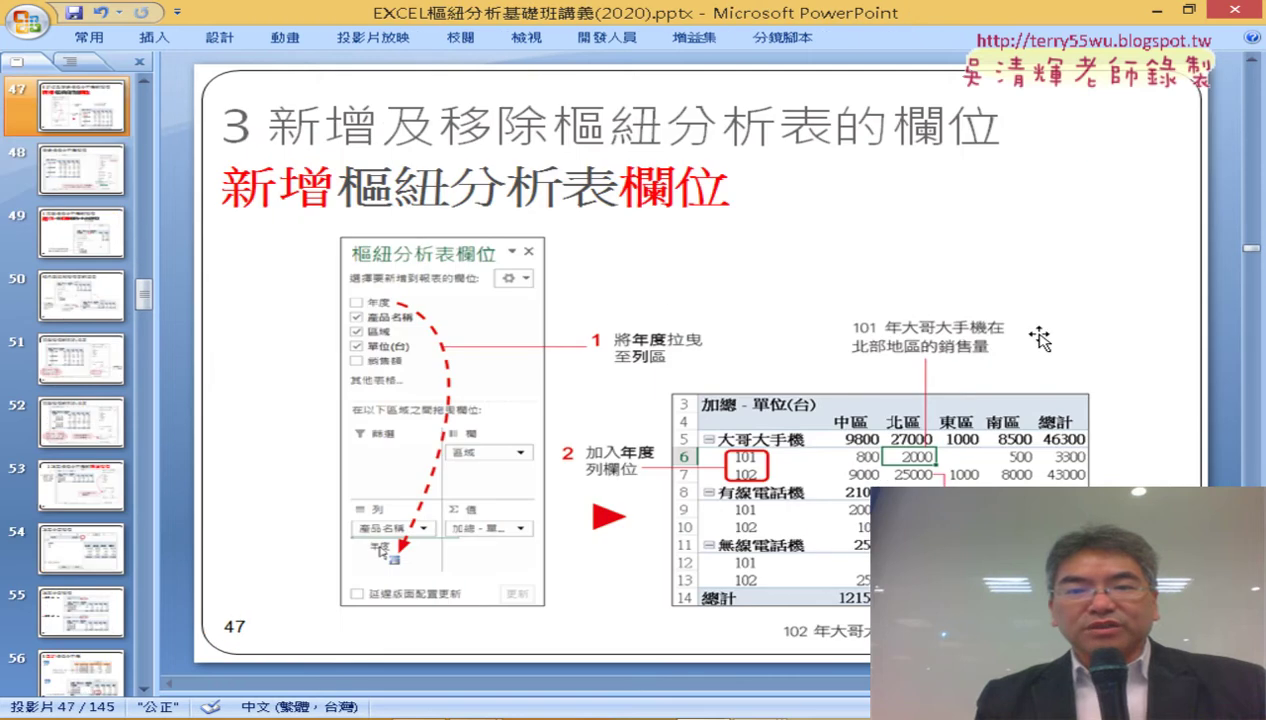
pyautogui.scroll(-4, 1040, 340)
pyautogui.scroll(-1, 1040, 340)
pyautogui.scroll(-2, 1040, 340)
pyautogui.scroll(-2, 1040, 340)
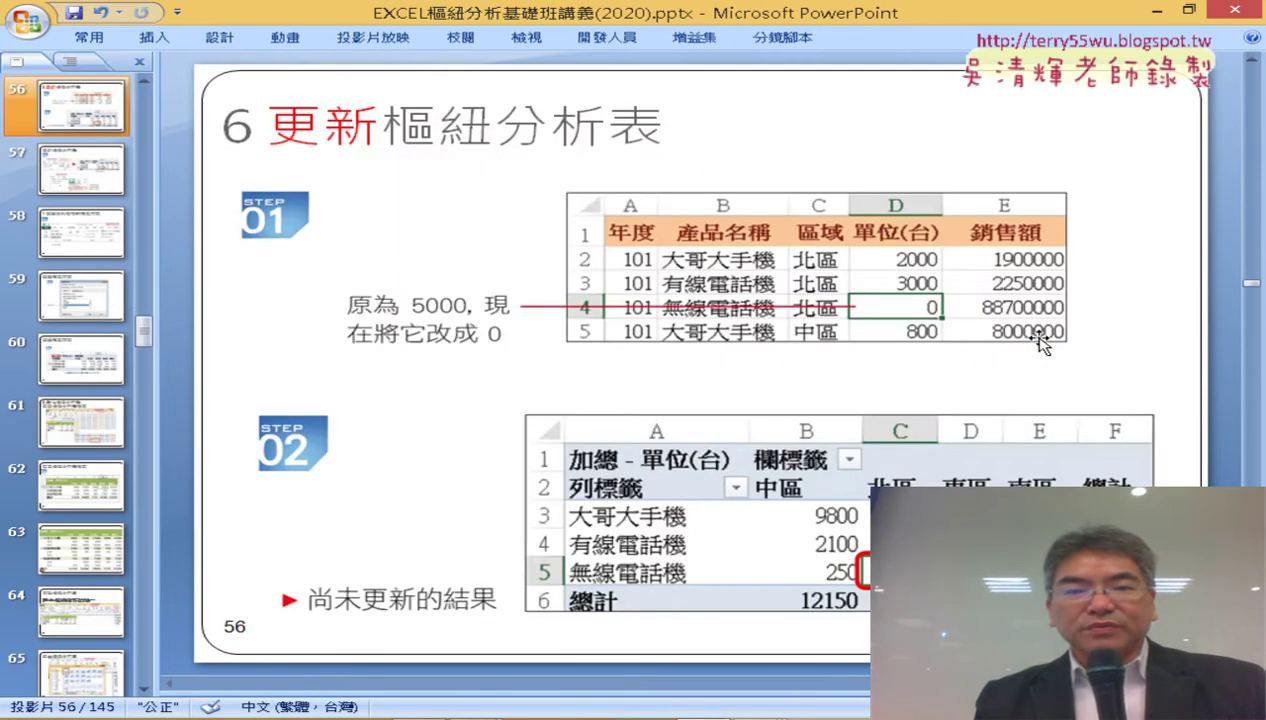
pyautogui.scroll(-2, 1040, 340)
pyautogui.scroll(-2, 1040, 340)
pyautogui.scroll(-3, 1040, 340)
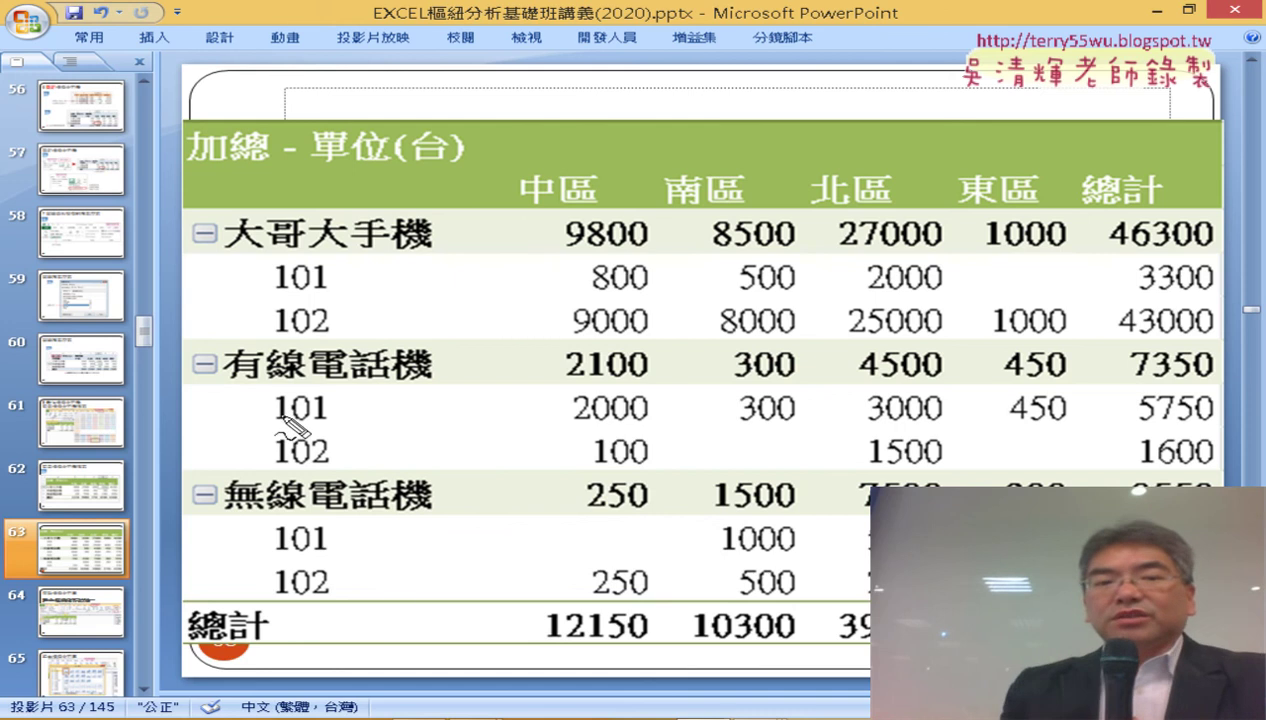
# Circle the row labels, 總計, 大哥大手機 and region totals in red, then erase all ink
pyautogui.moveTo(358, 623)
pyautogui.mouseDown()
pyautogui.moveTo(414, 577)
pyautogui.moveTo(280, 618)
pyautogui.mouseUp()
pyautogui.moveTo(88, 57); pyautogui.dragTo(178, 210)
pyautogui.moveTo(86, 178)
pyautogui.mouseDown()
pyautogui.moveTo(223, 181)
pyautogui.moveTo(242, 150)
pyautogui.mouseUp()
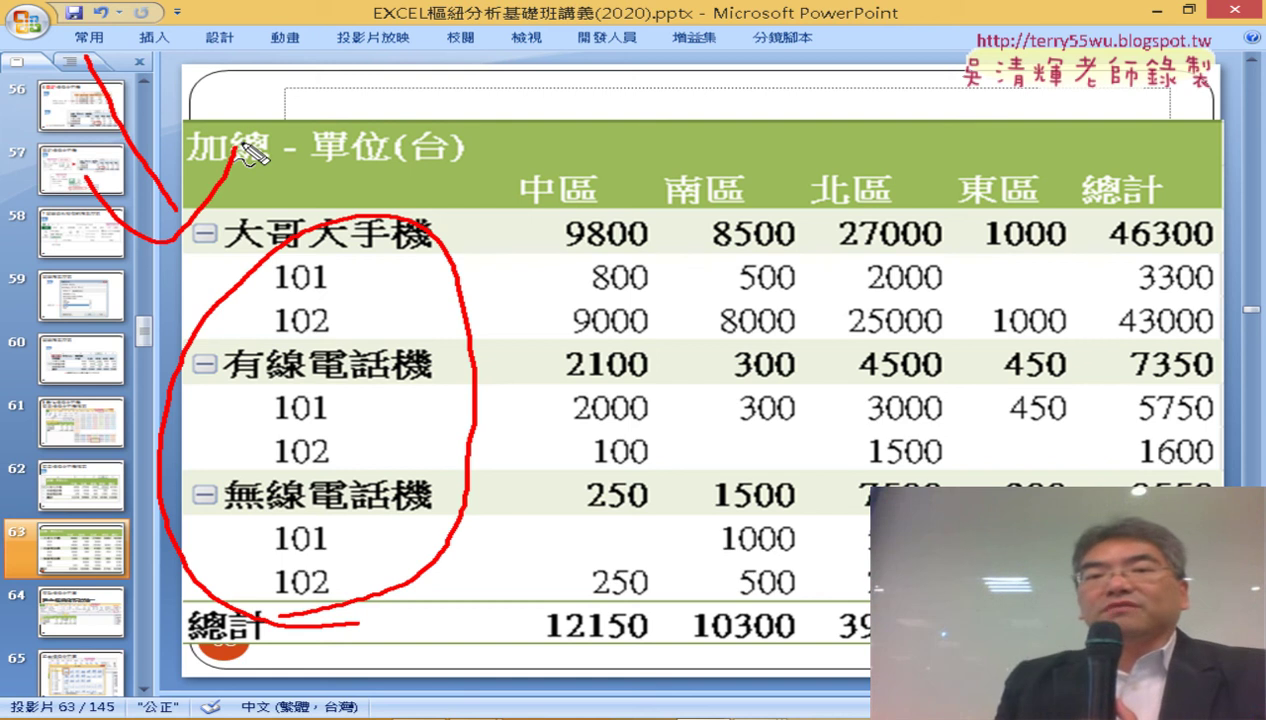
pyautogui.moveTo(1068, 240); pyautogui.dragTo(1040, 250)
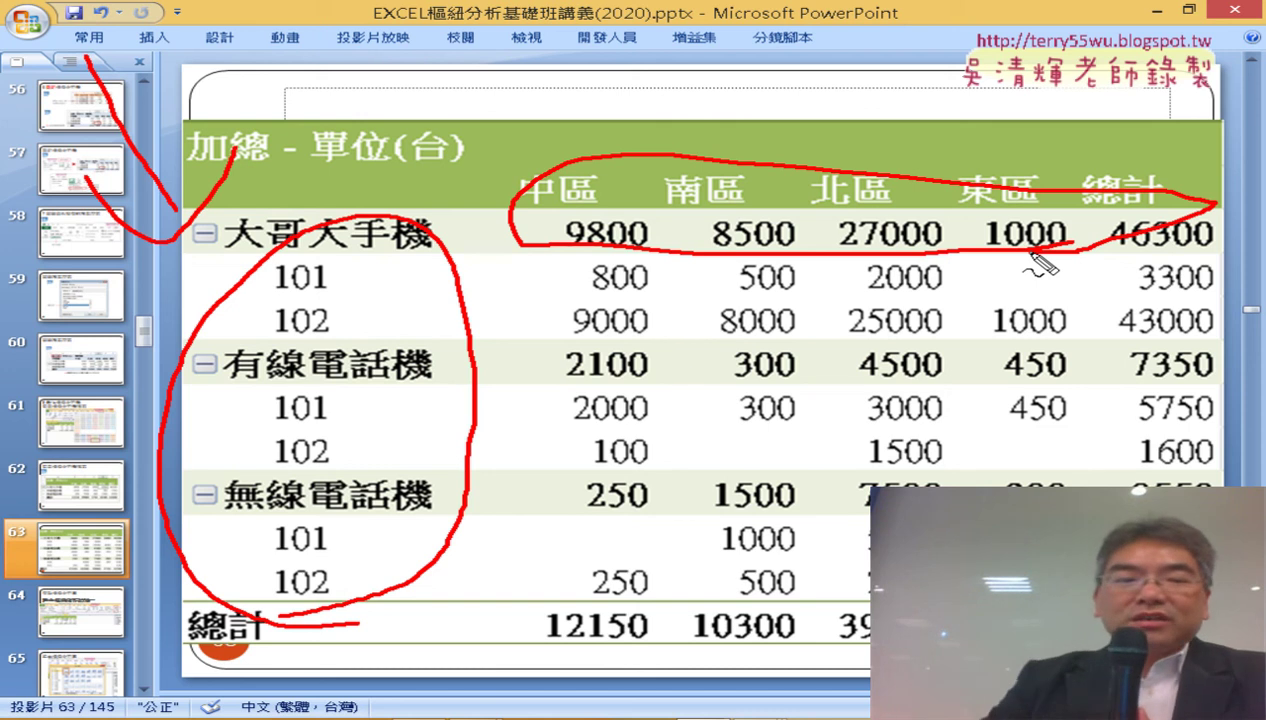
pyautogui.press('e')
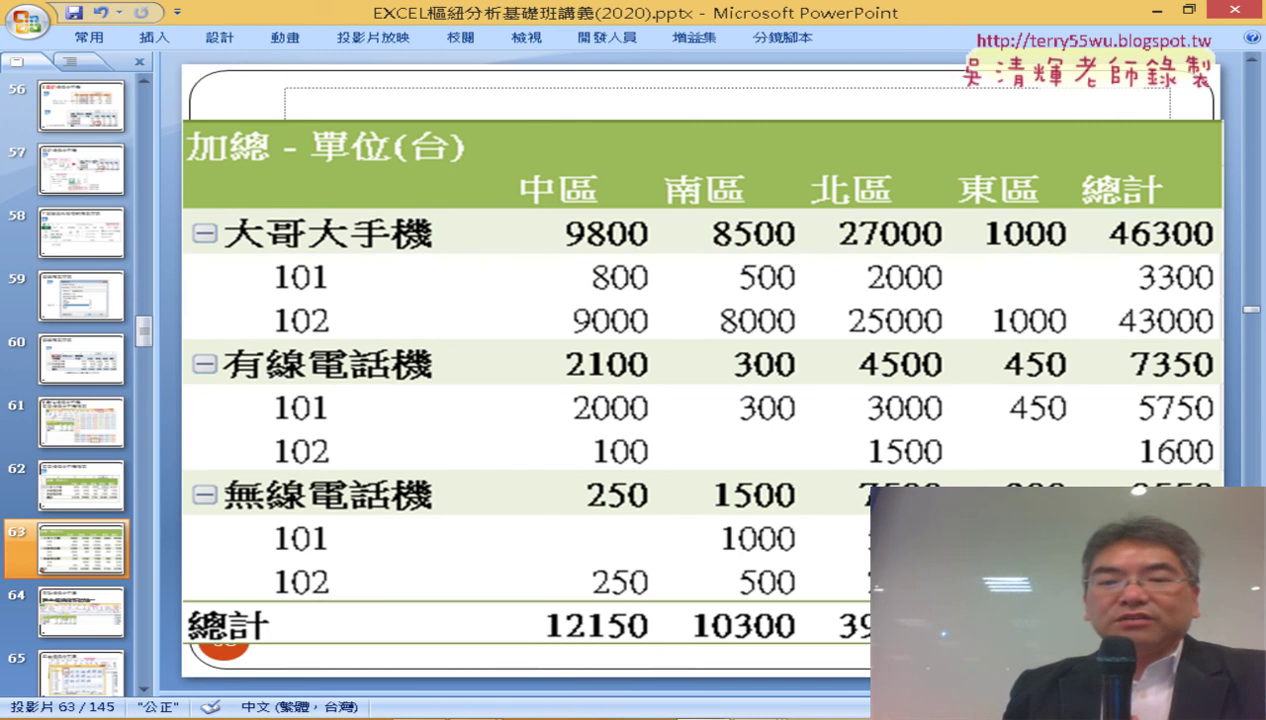
# Insert a pivot table from 通訊產品!$A$1:$G$20 onto a new worksheet
pyautogui.moveTo(608, 714)
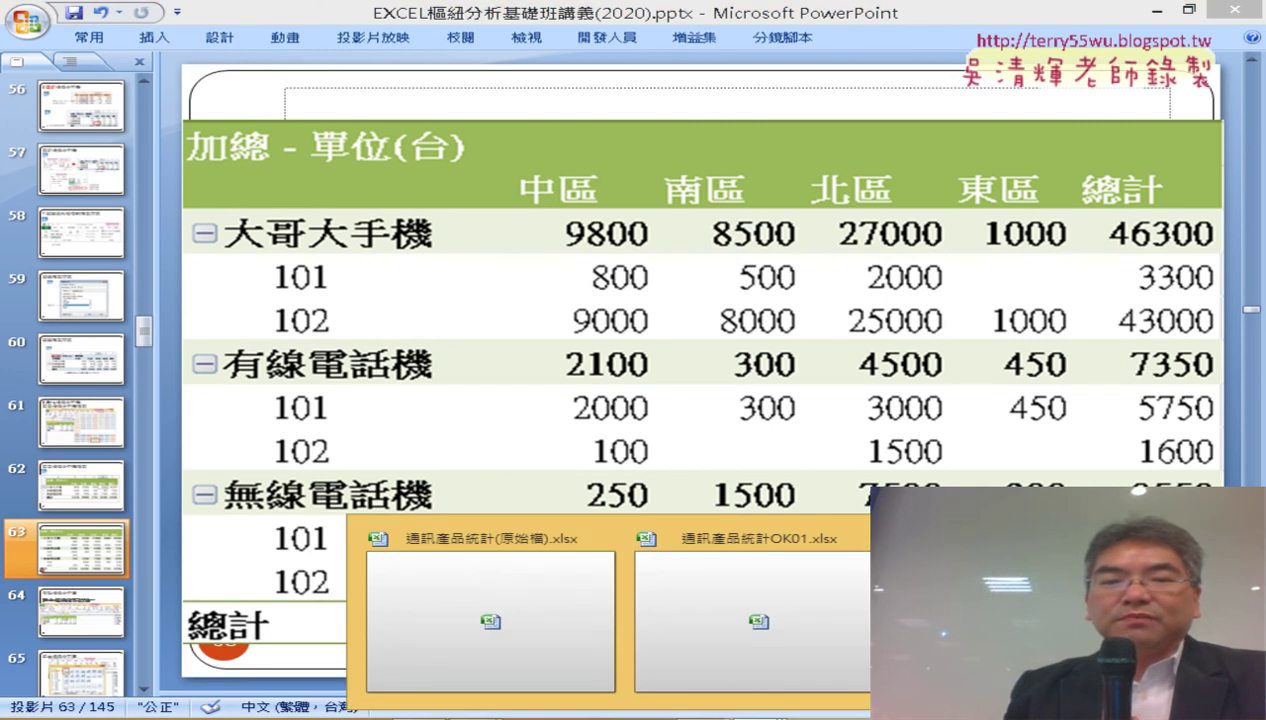
pyautogui.click(522, 622)
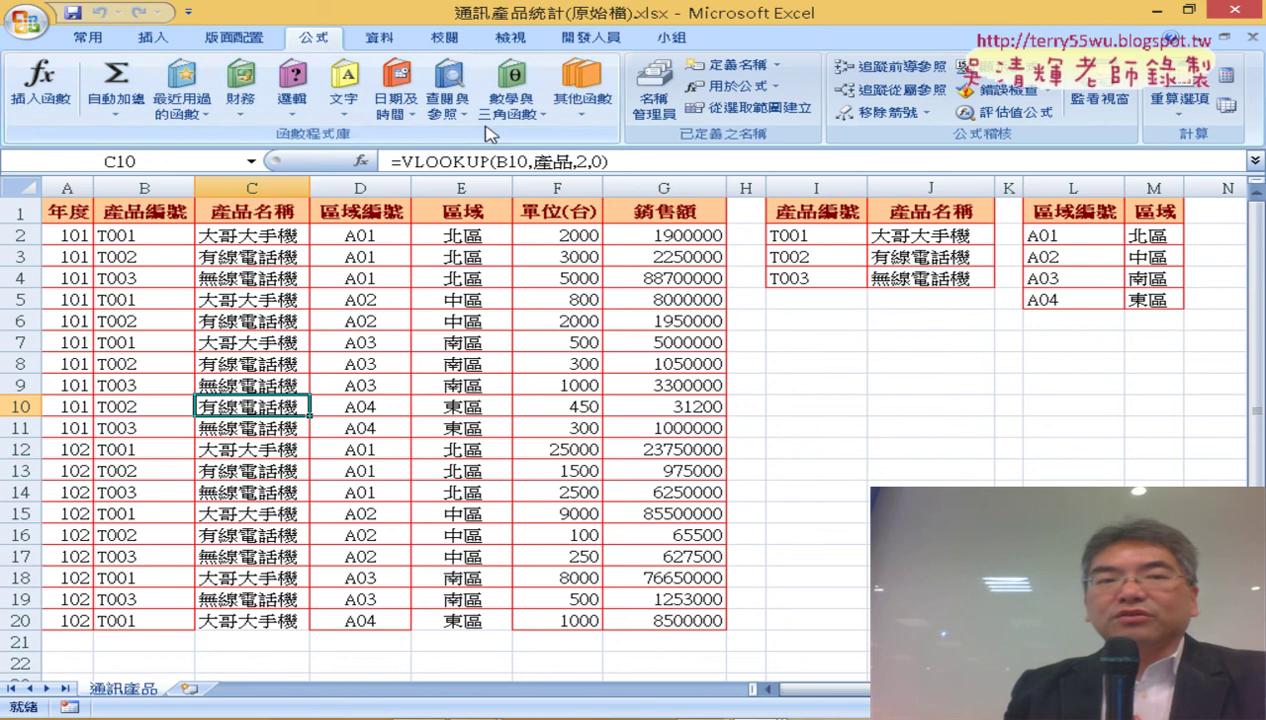
pyautogui.click(152, 38)
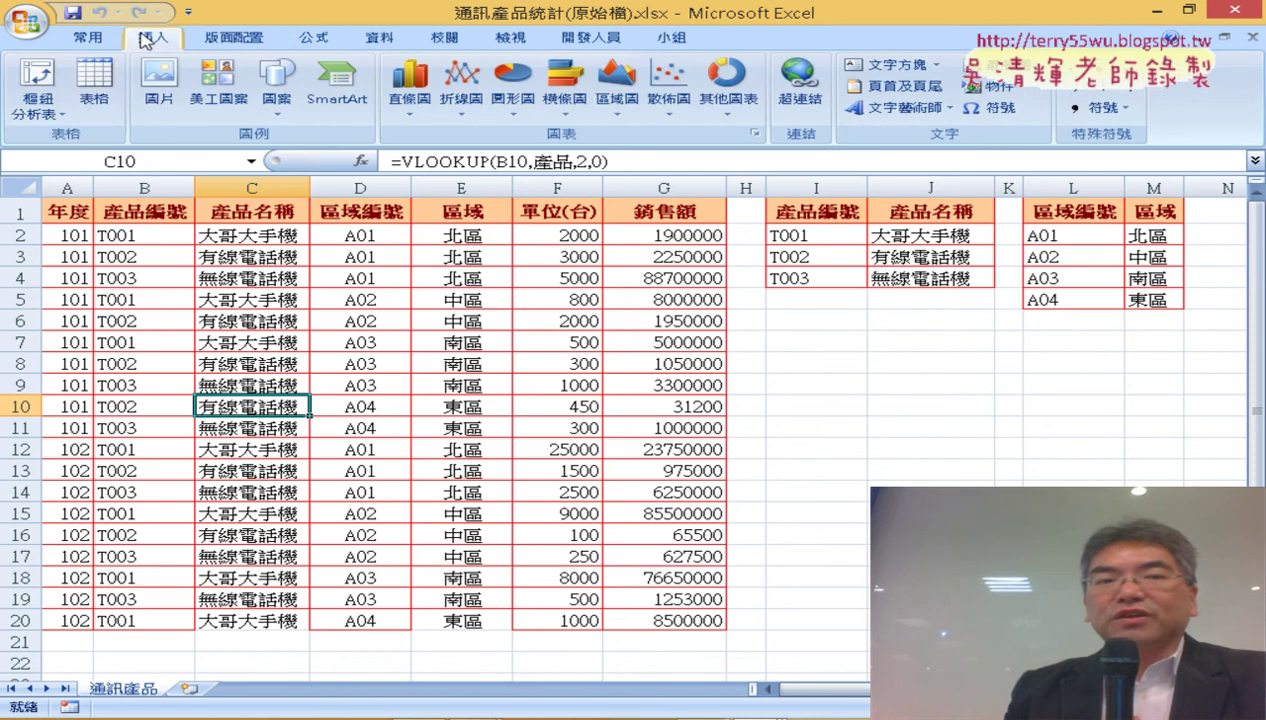
pyautogui.click(42, 88)
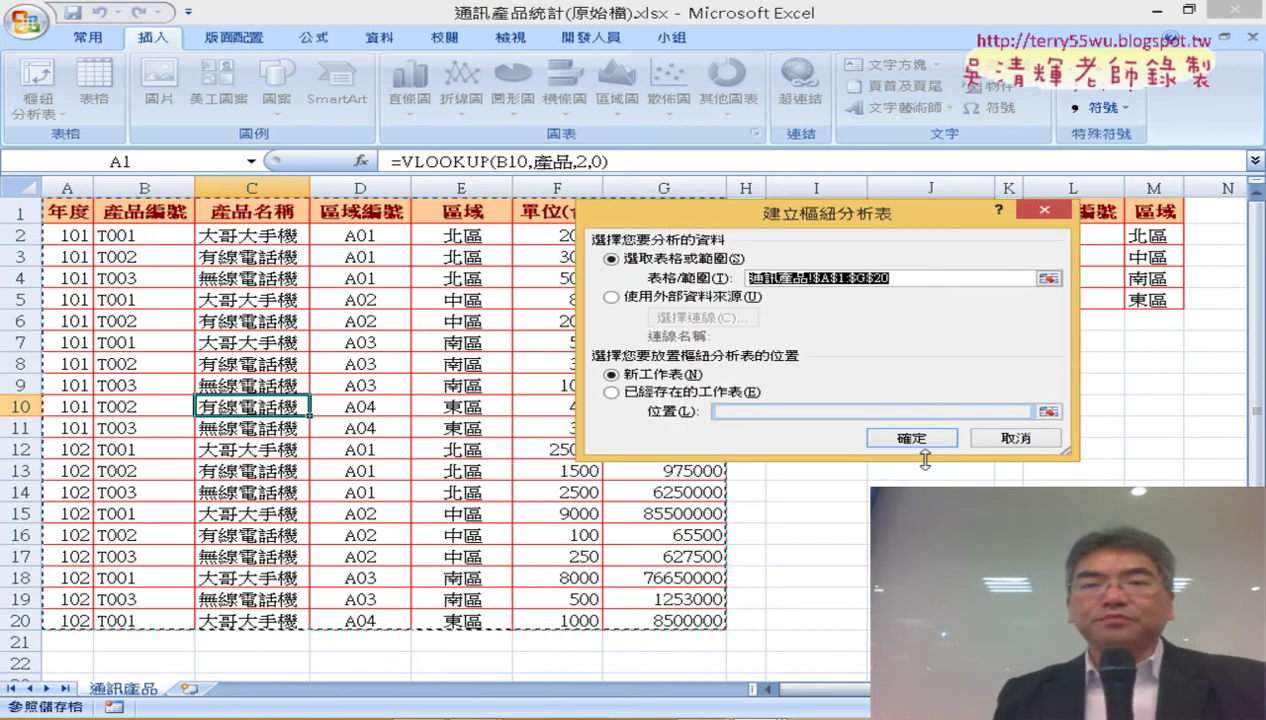
pyautogui.click(920, 440)
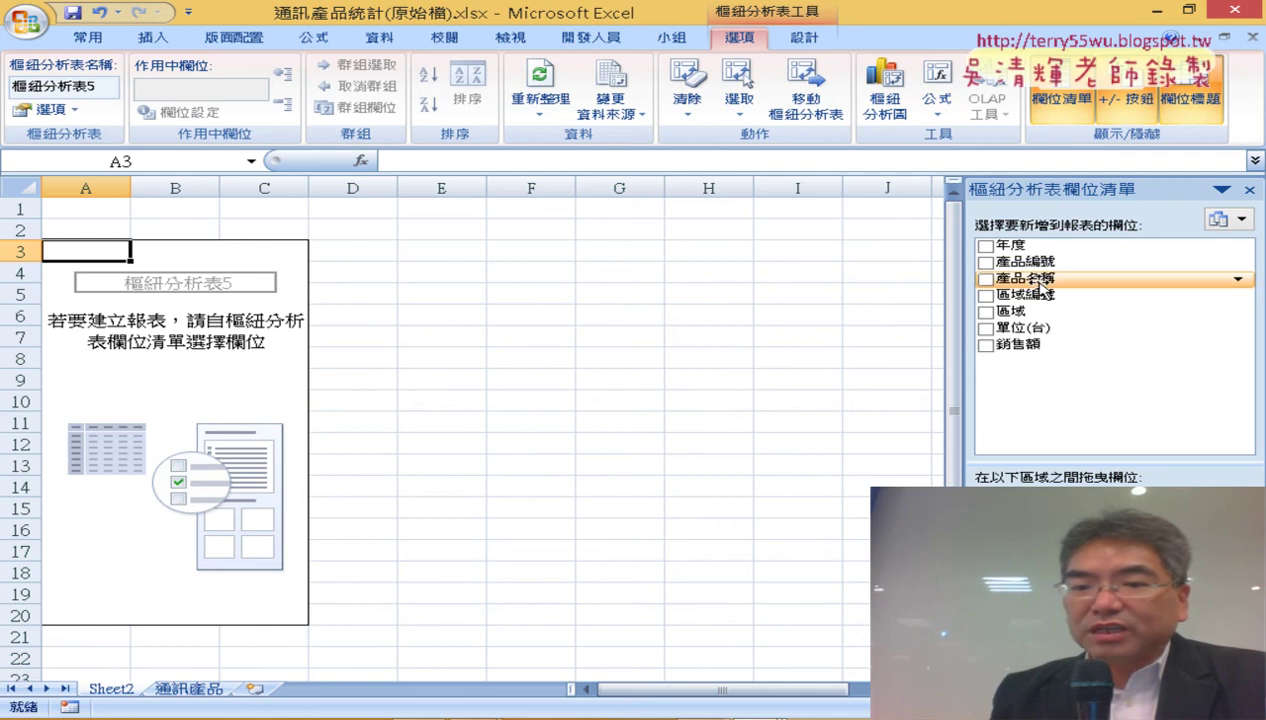
# Add 產品名稱 and 年度 as rows, 區域 as columns, and sum 單位(台) as values
pyautogui.click(1025, 278)
pyautogui.click(985, 278)
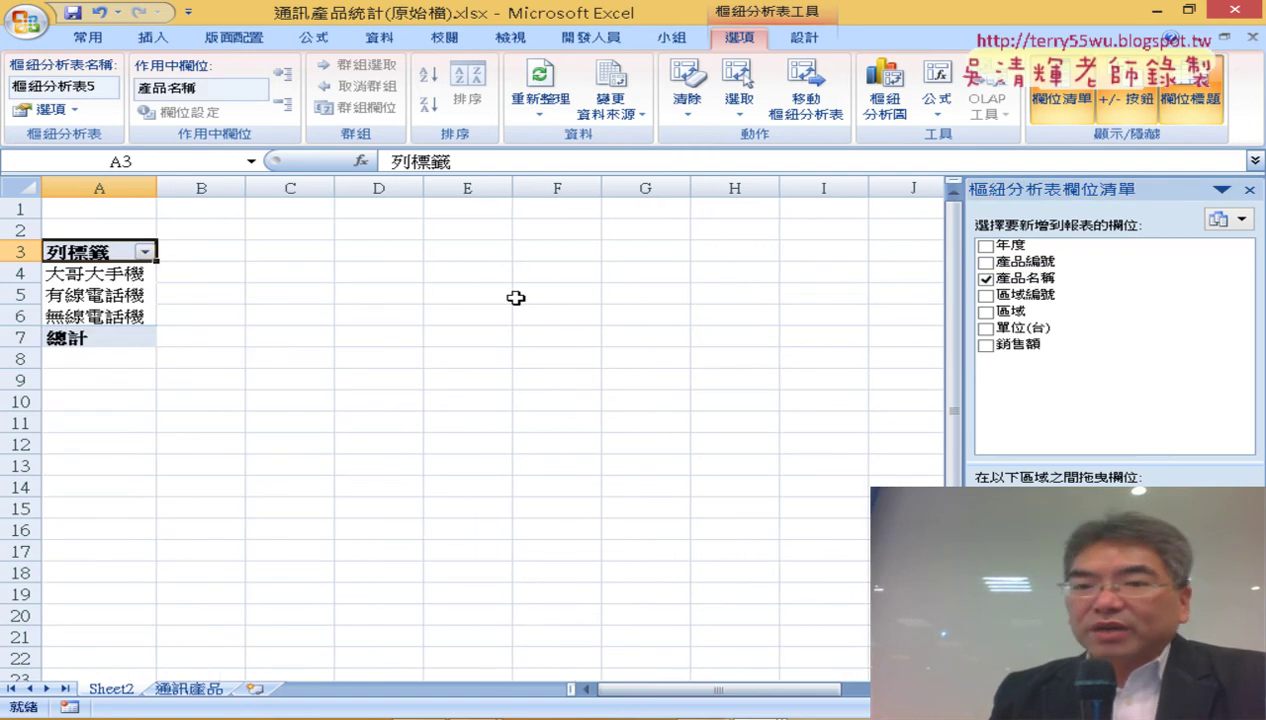
pyautogui.click(1010, 245)
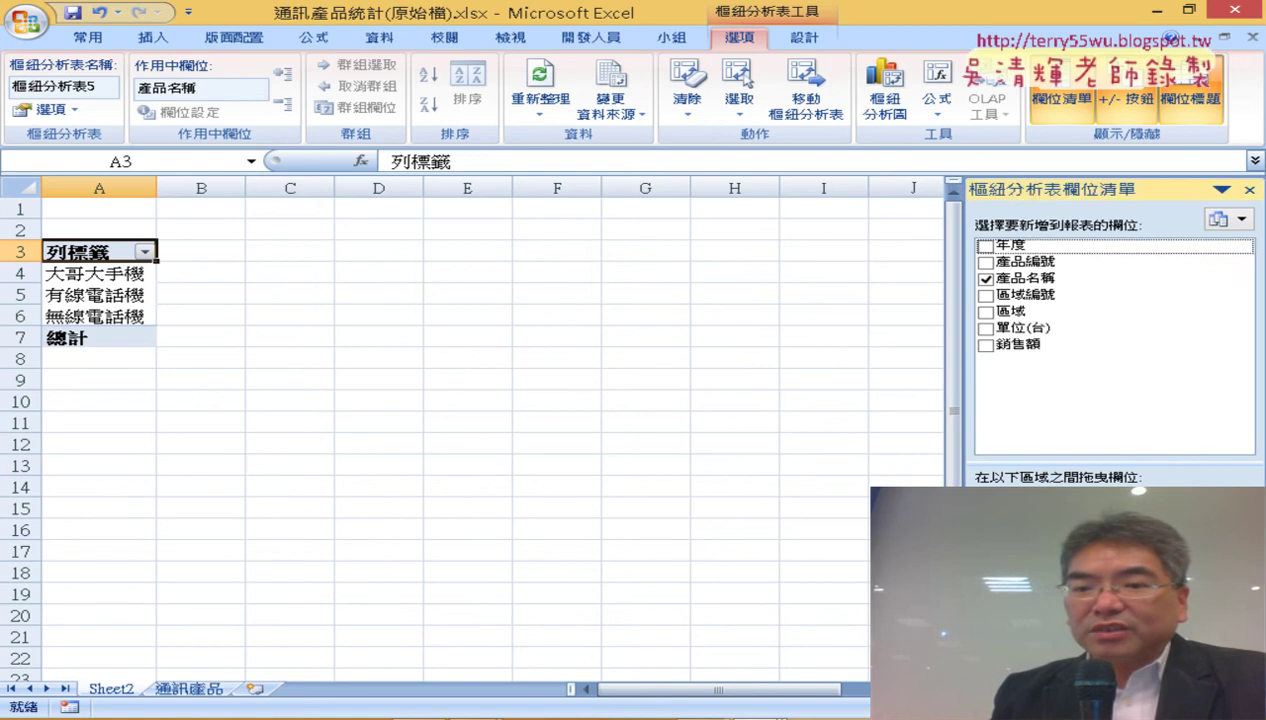
pyautogui.press('space')
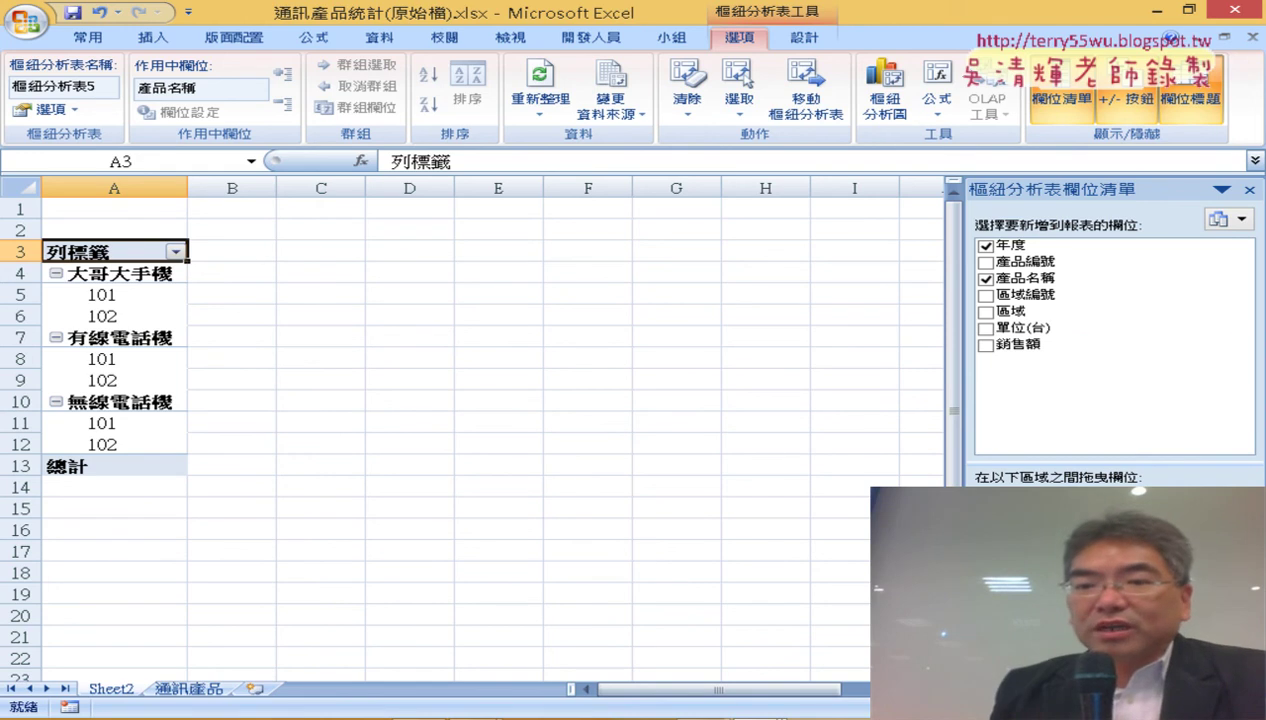
pyautogui.click(1010, 311)
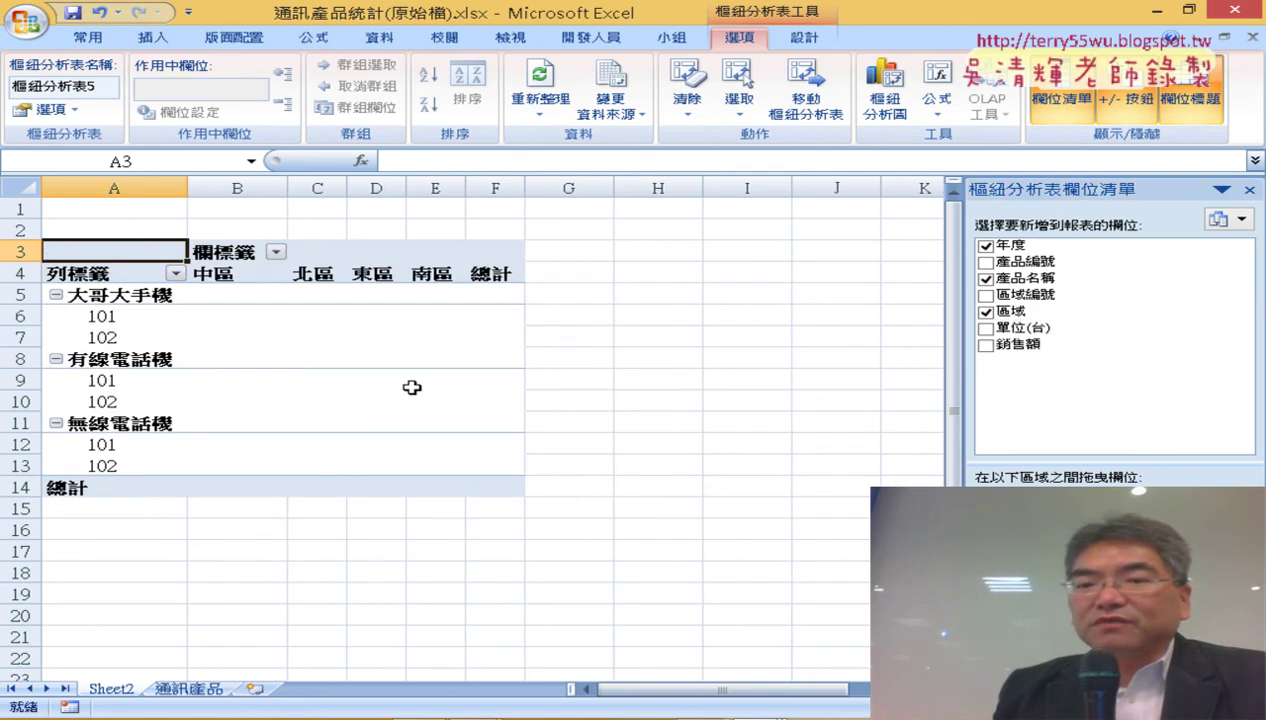
pyautogui.click(1040, 330)
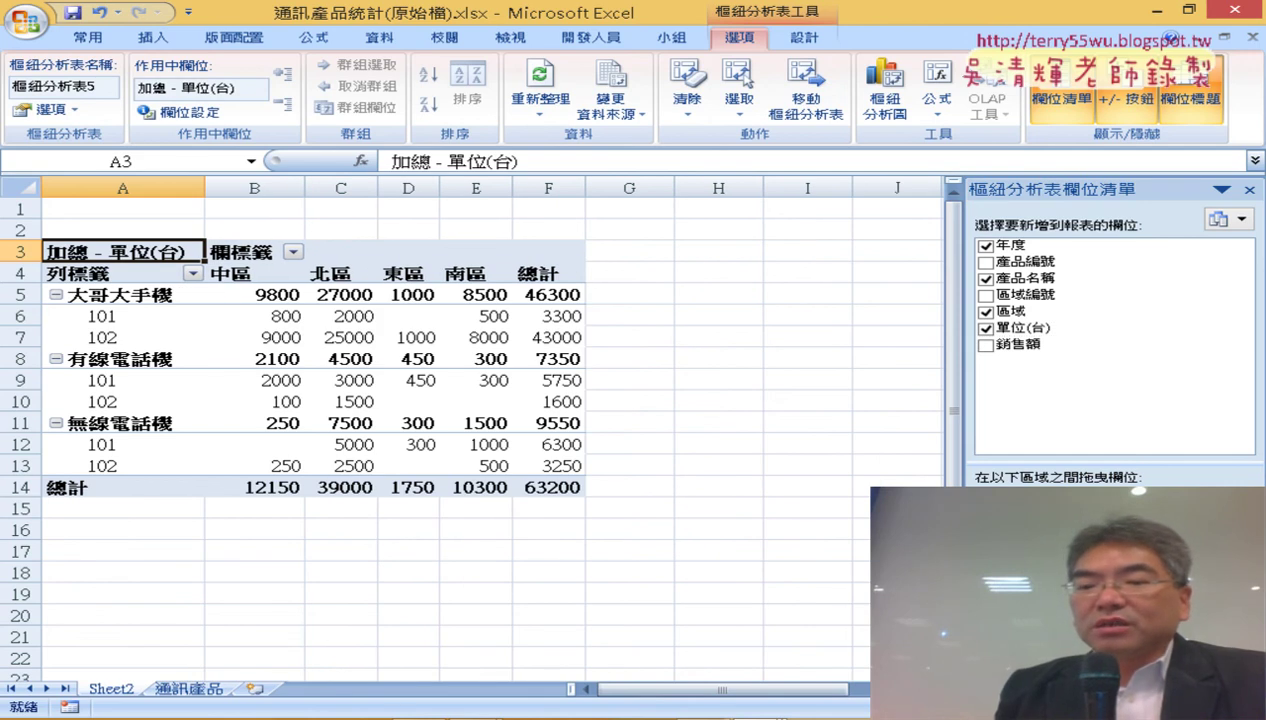
pyautogui.click(1150, 620)
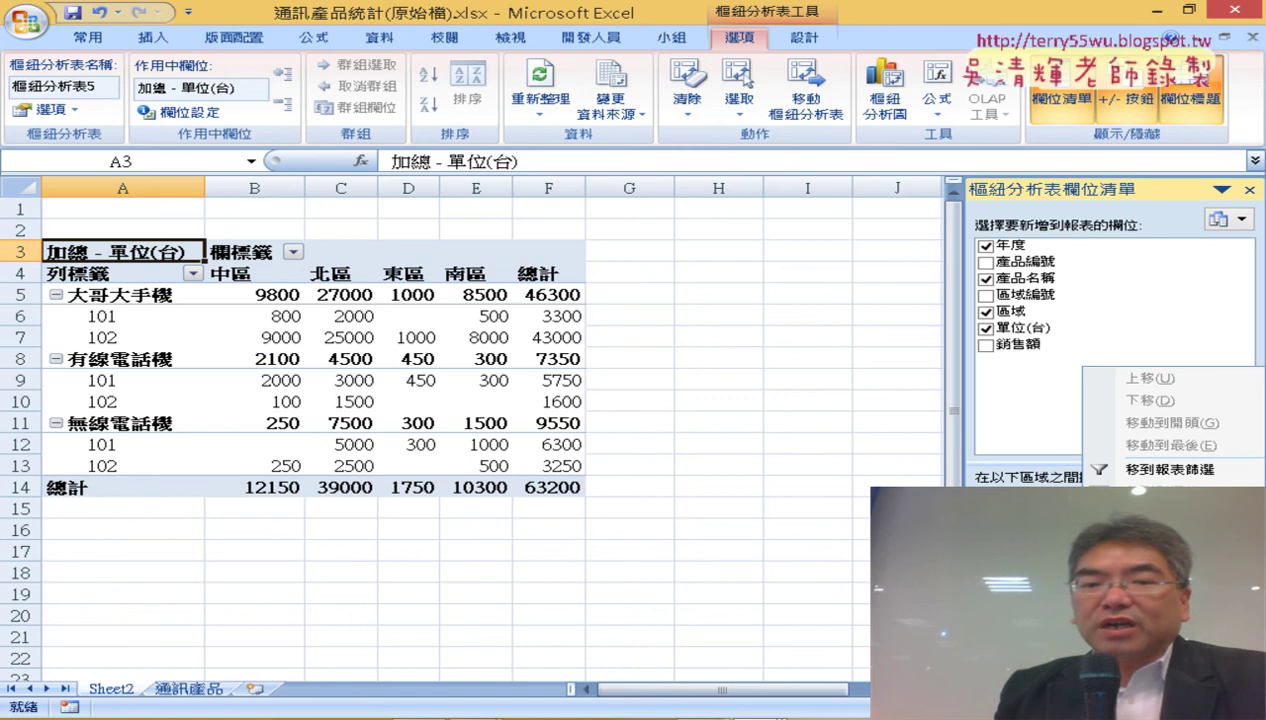
pyautogui.click(1160, 600)
pyautogui.click(665, 358)
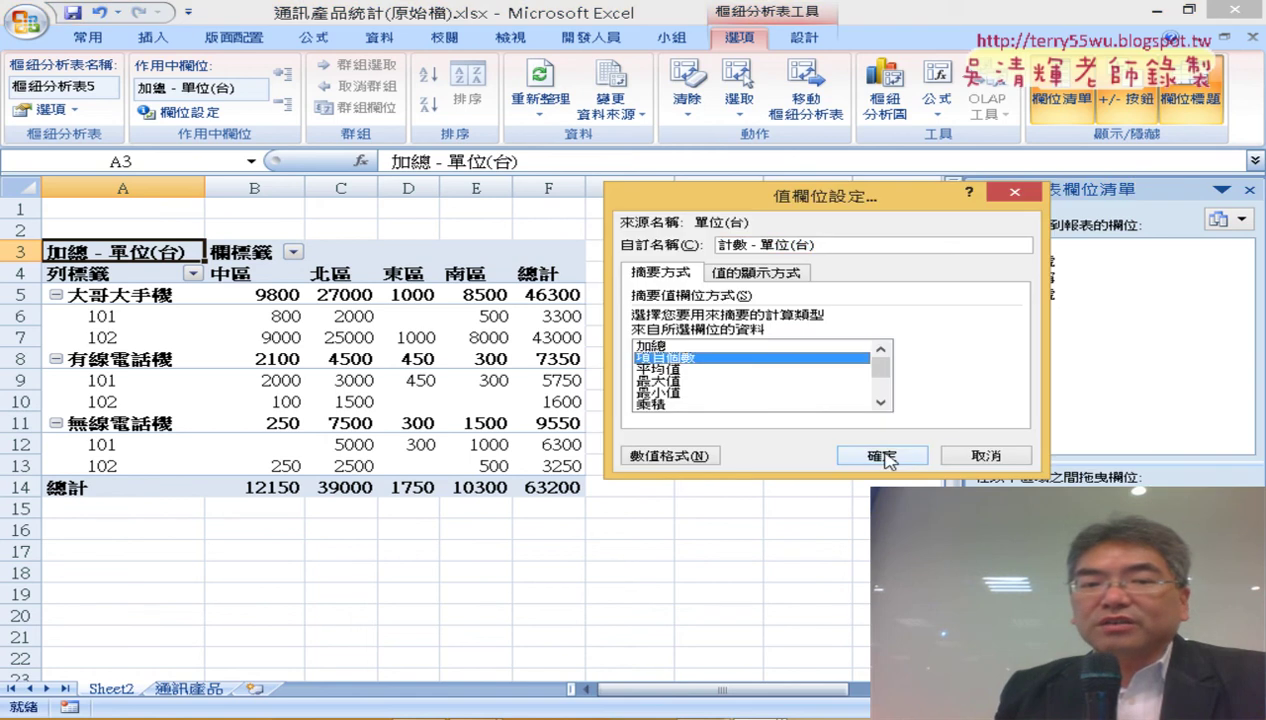
pyautogui.click(880, 455)
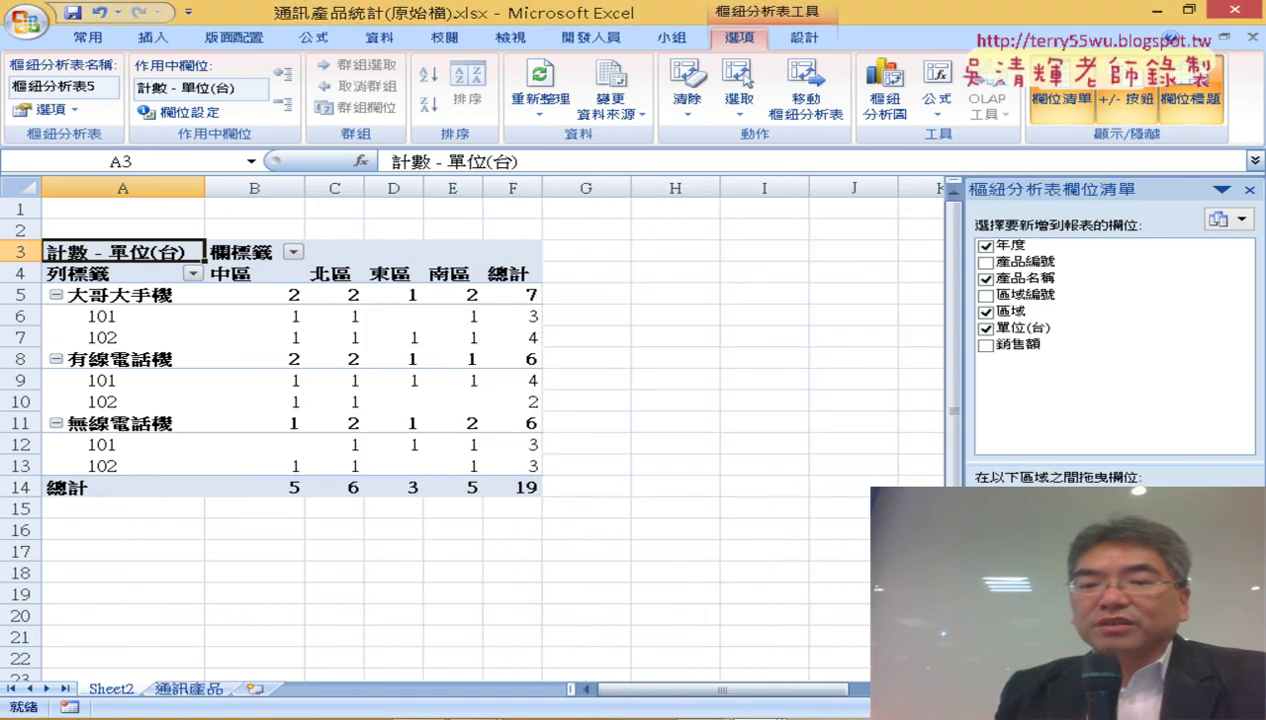
pyautogui.click(1150, 620)
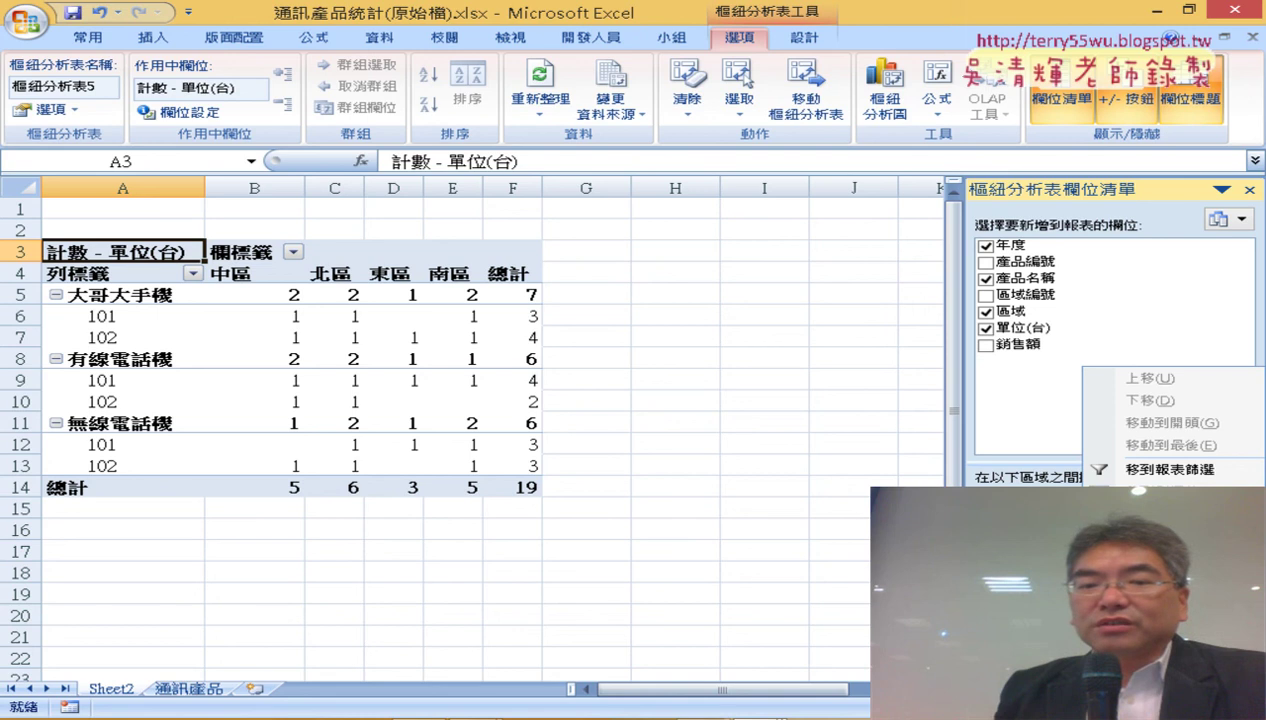
pyautogui.click(1160, 595)
pyautogui.click(718, 347)
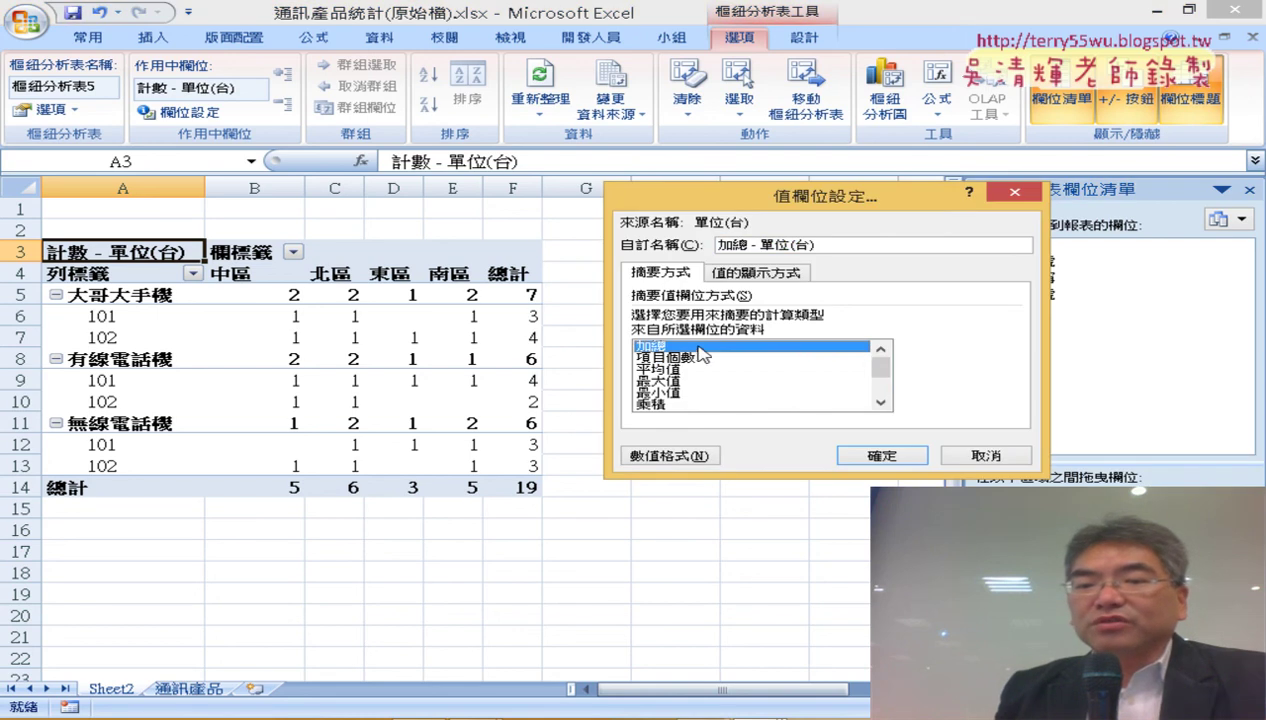
pyautogui.click(900, 462)
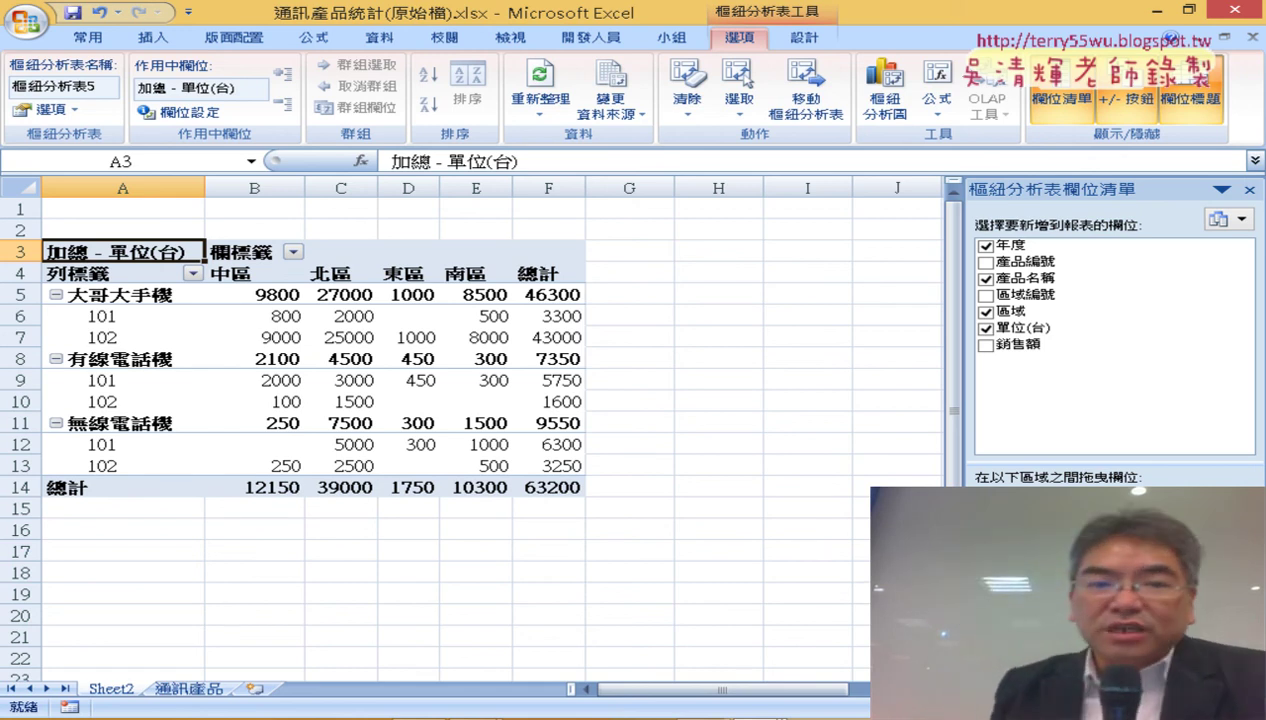
# Delete the 欄標籤 caption so cell B3 is blank
pyautogui.click(245, 251)
pyautogui.click(91, 272)
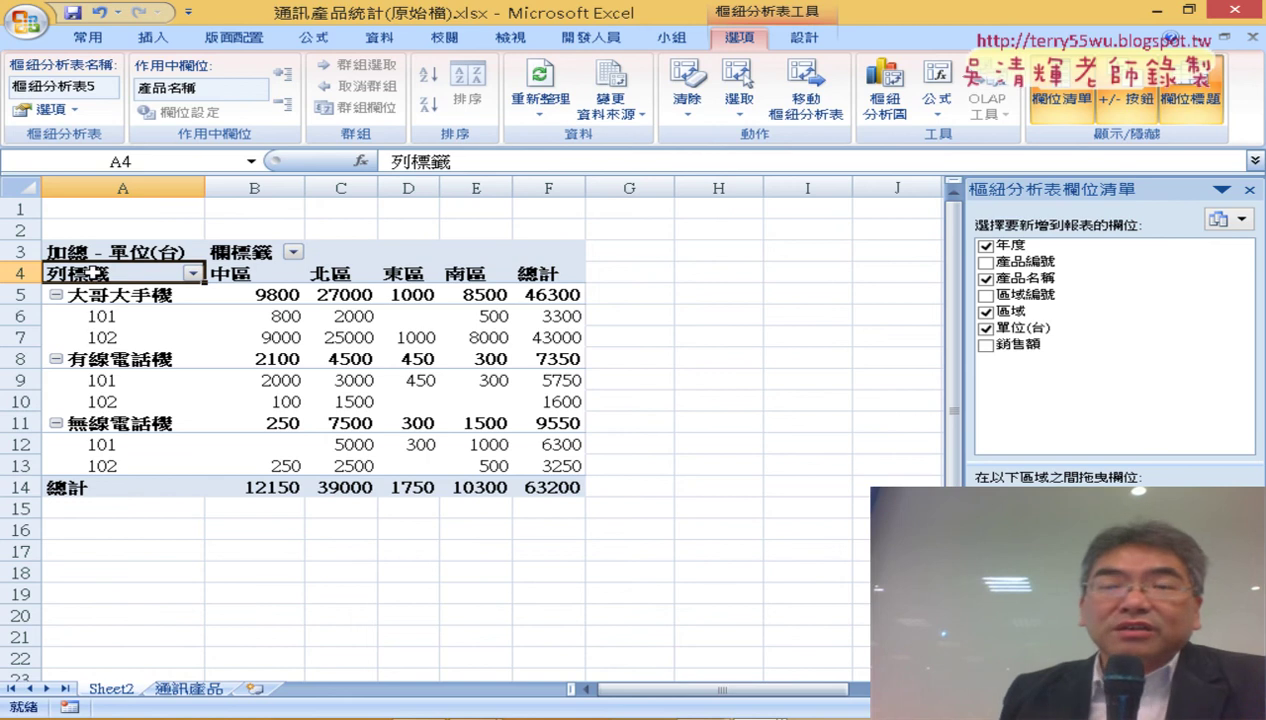
pyautogui.click(230, 253)
pyautogui.doubleClick(294, 259)
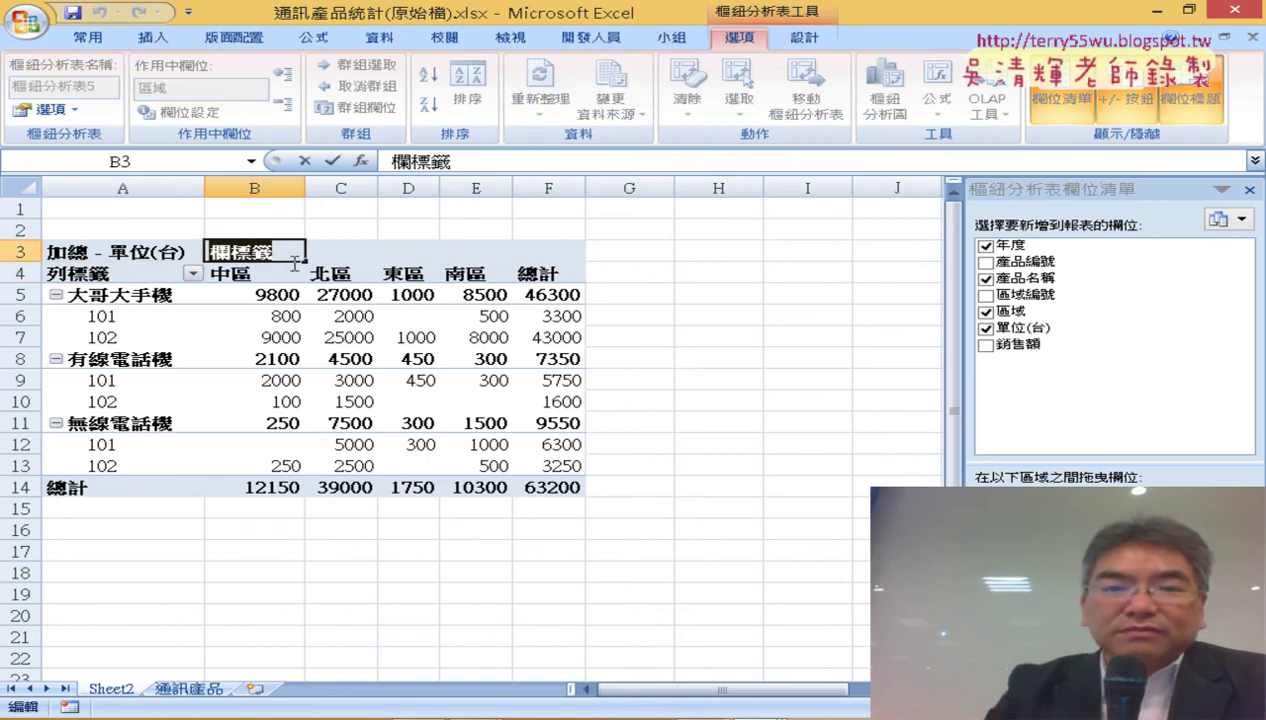
pyautogui.press('BackSpace')
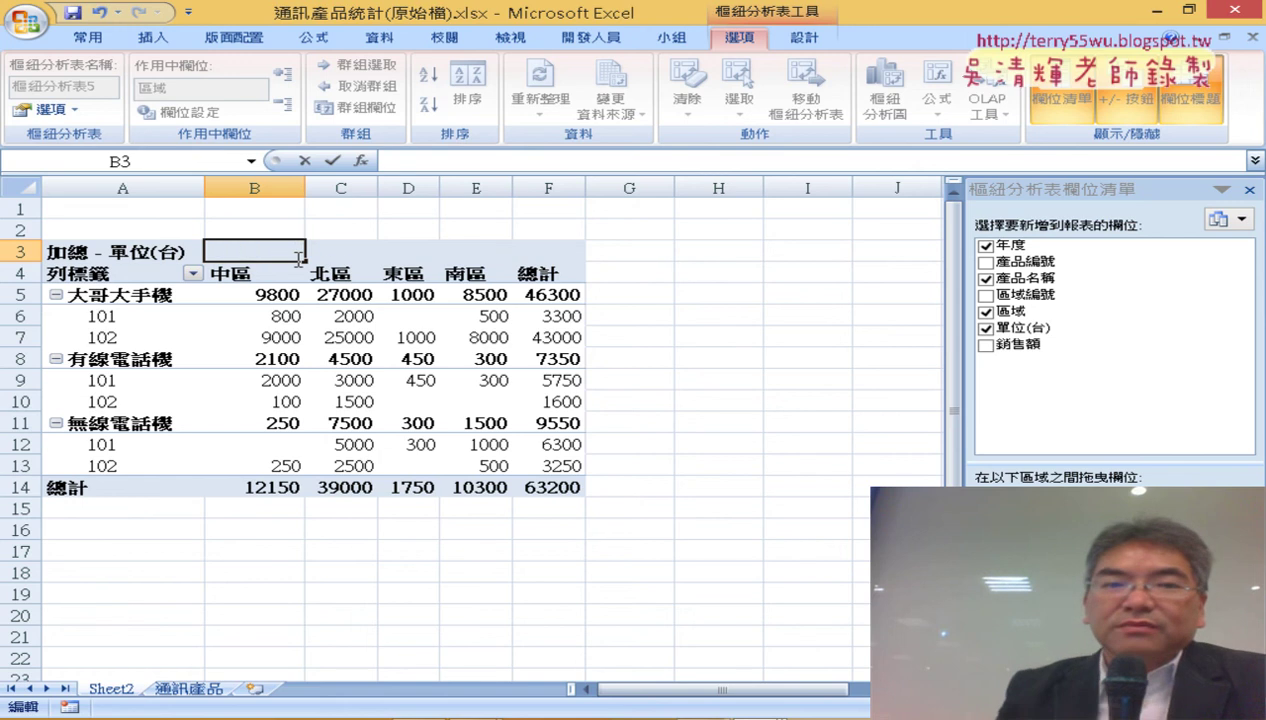
pyautogui.press('Return')
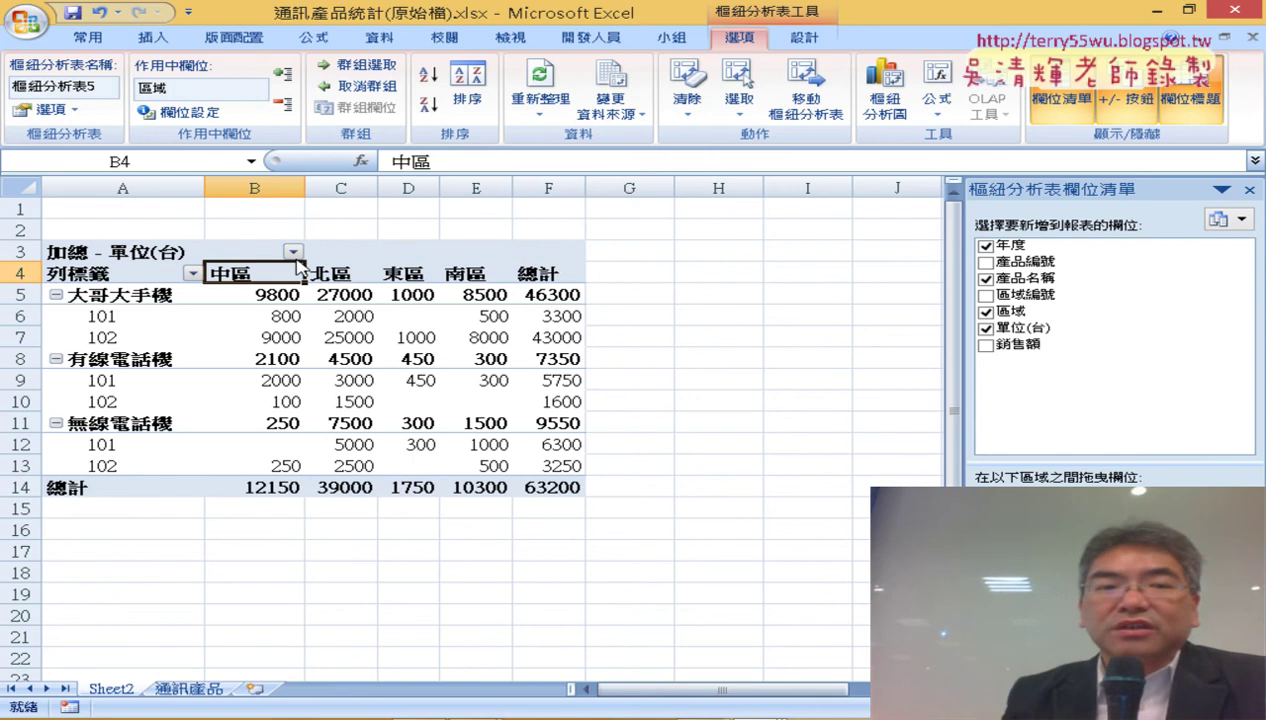
# Delete the 列標籤 caption so cell A4 is blank too
pyautogui.click(130, 273)
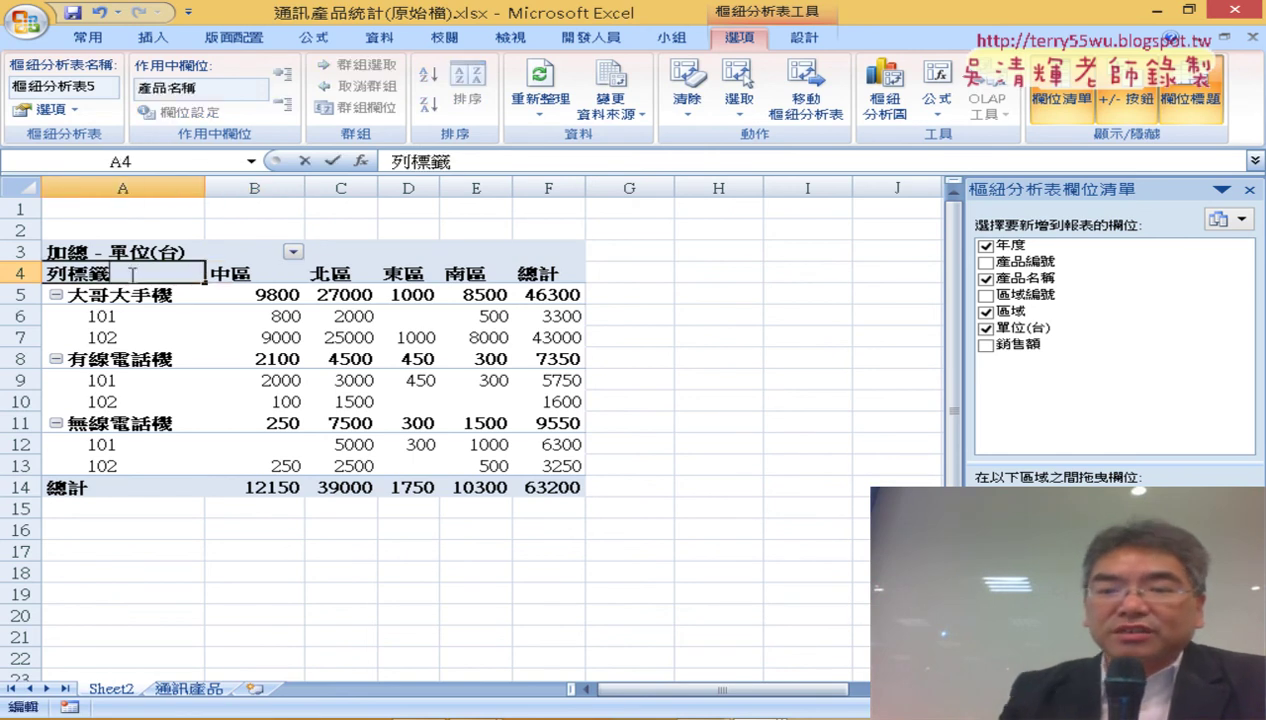
pyautogui.press('F2')
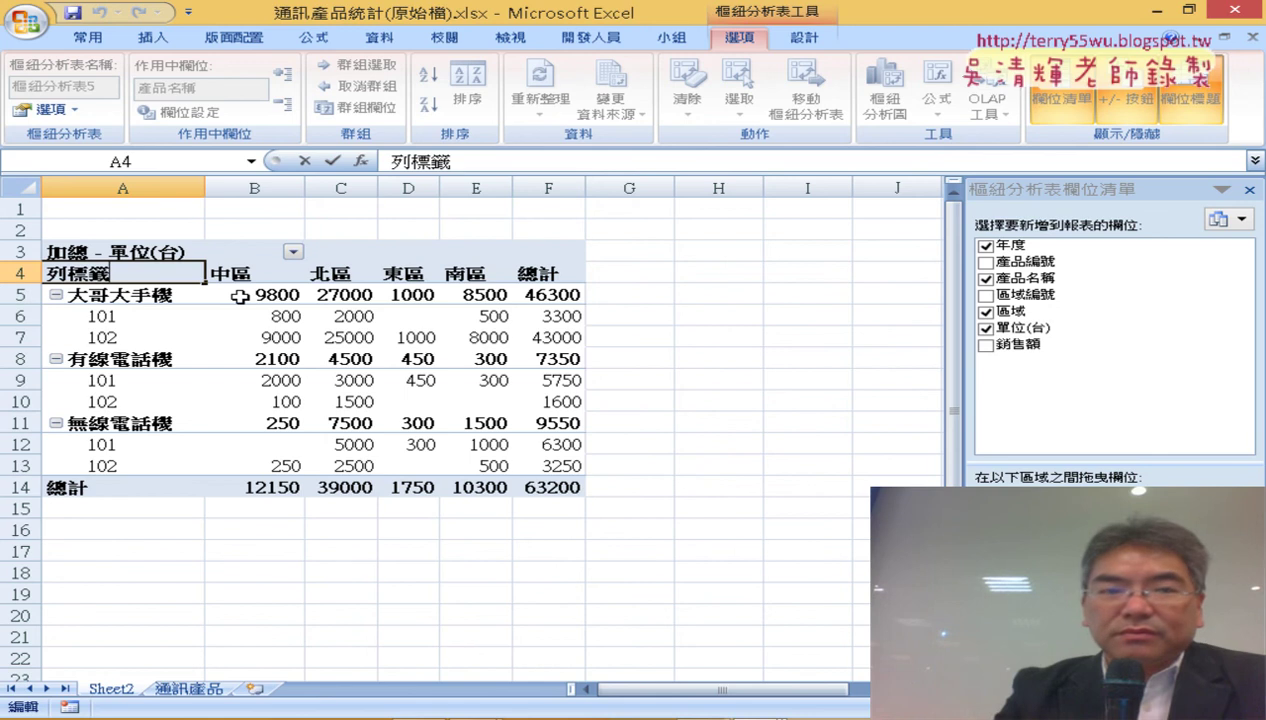
pyautogui.press('BackSpace')
pyautogui.press('BackSpace')
pyautogui.press('BackSpace')
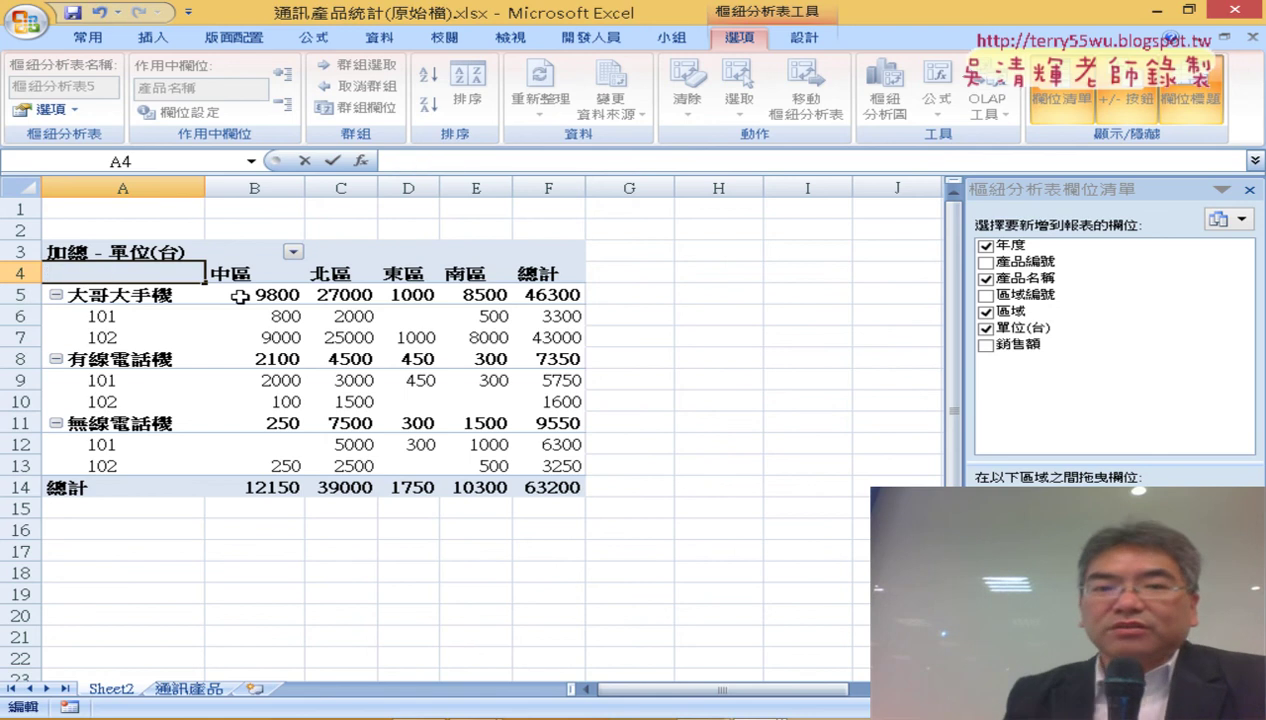
pyautogui.press('Return')
pyautogui.moveTo(240, 297)
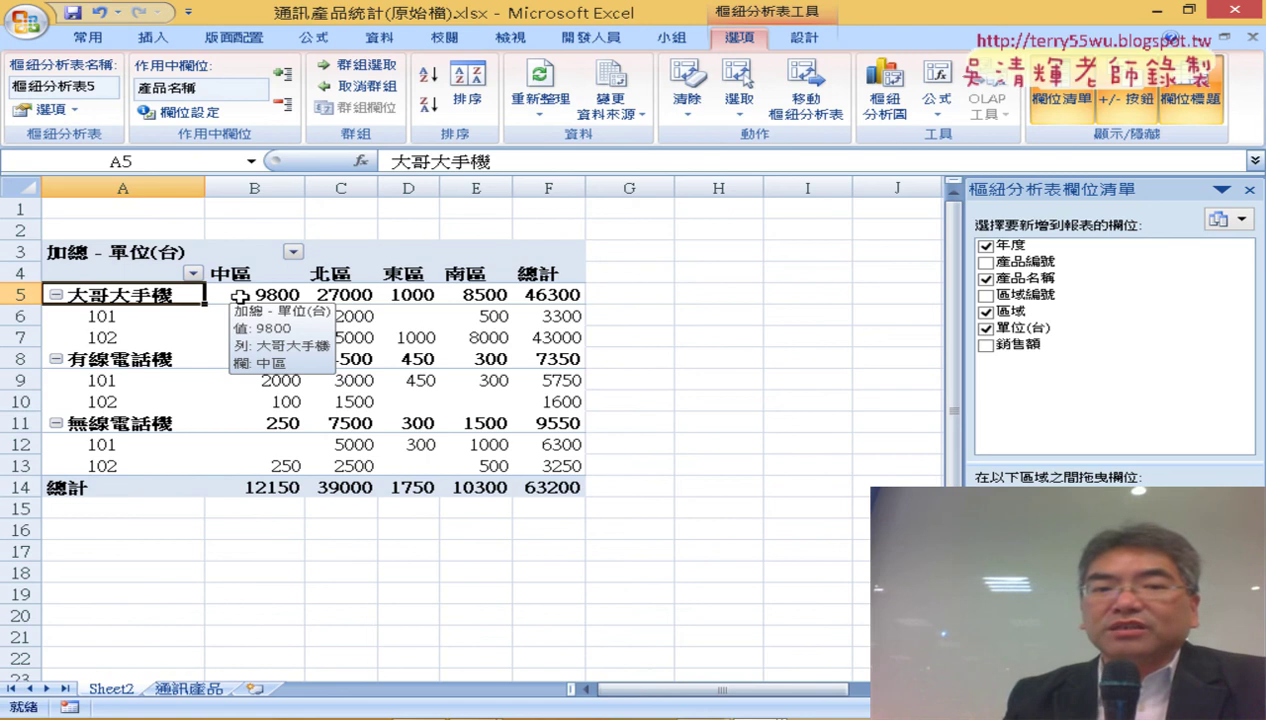
pyautogui.click(446, 334)
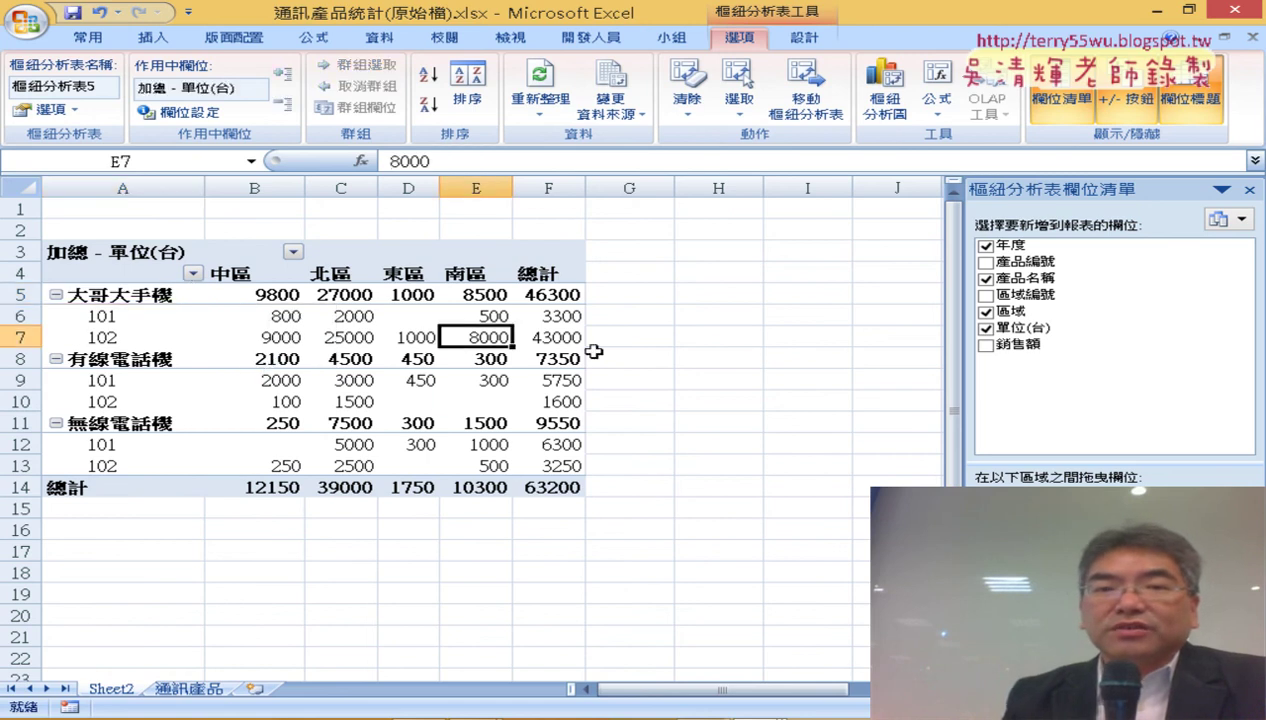
# Apply a green medium style from the Design tab's PivotTable Styles gallery
pyautogui.click(804, 37)
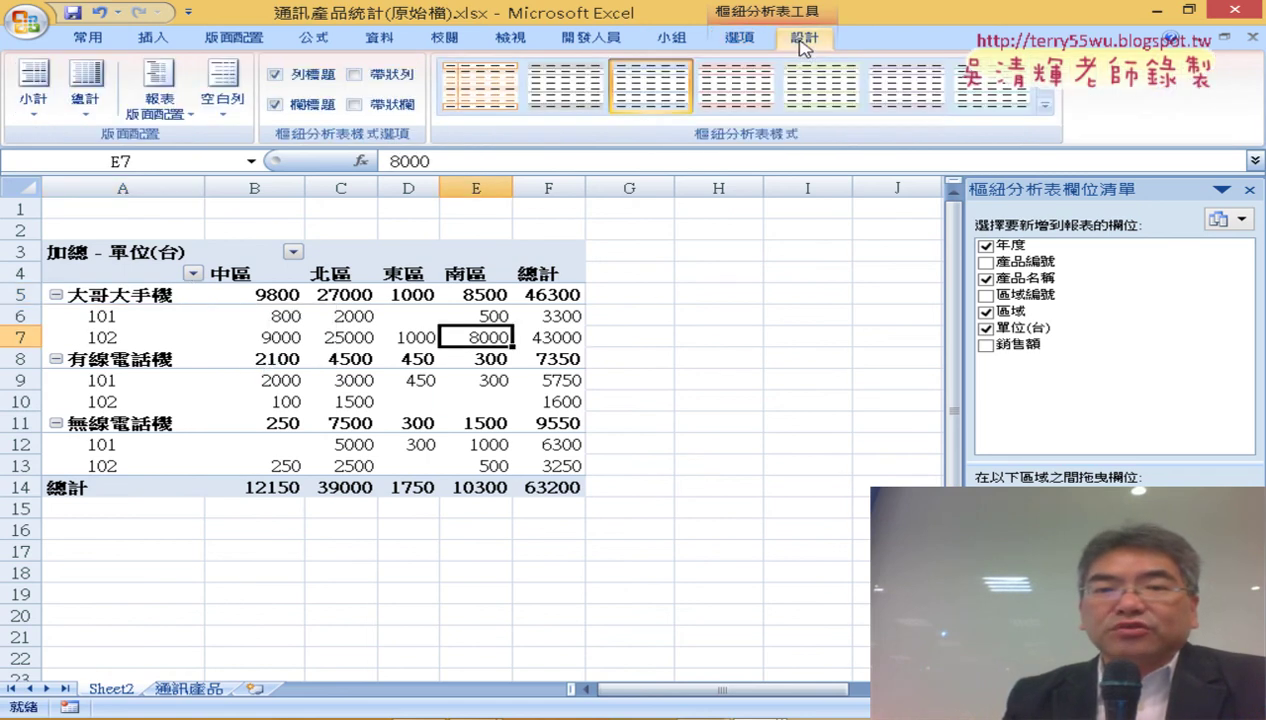
pyautogui.click(1046, 106)
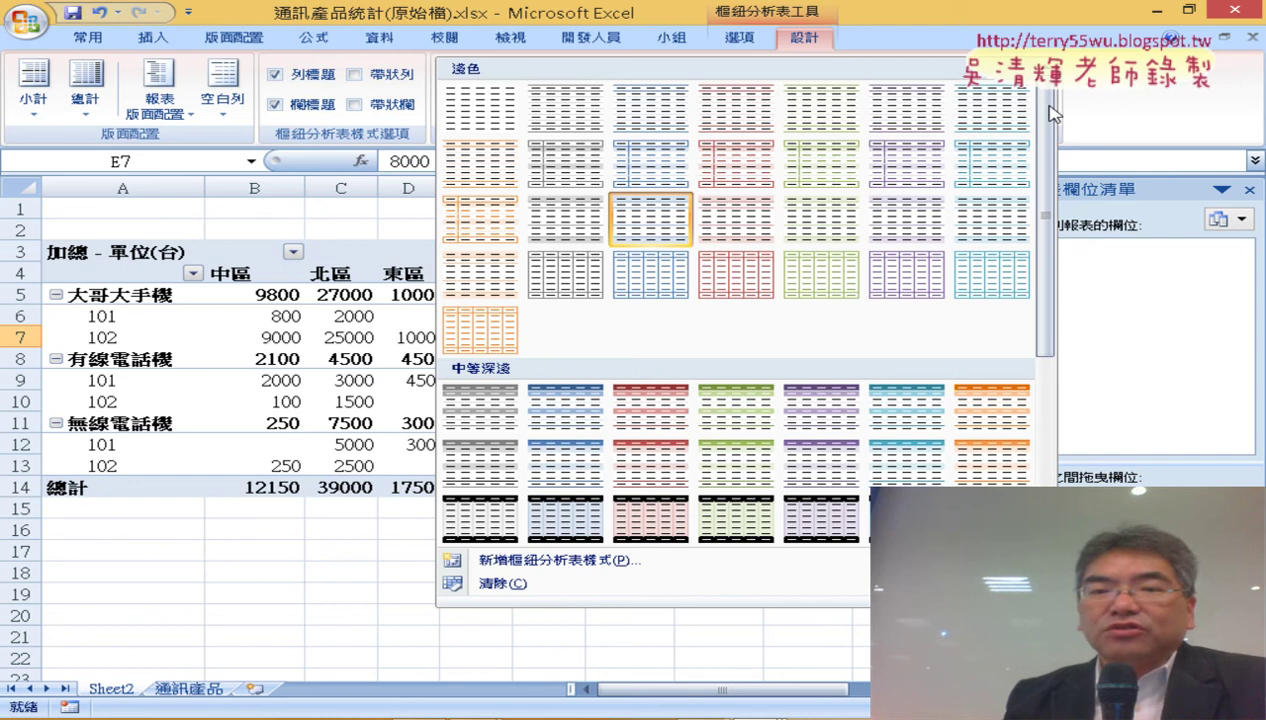
pyautogui.moveTo(1049, 104); pyautogui.dragTo(1100, 460)
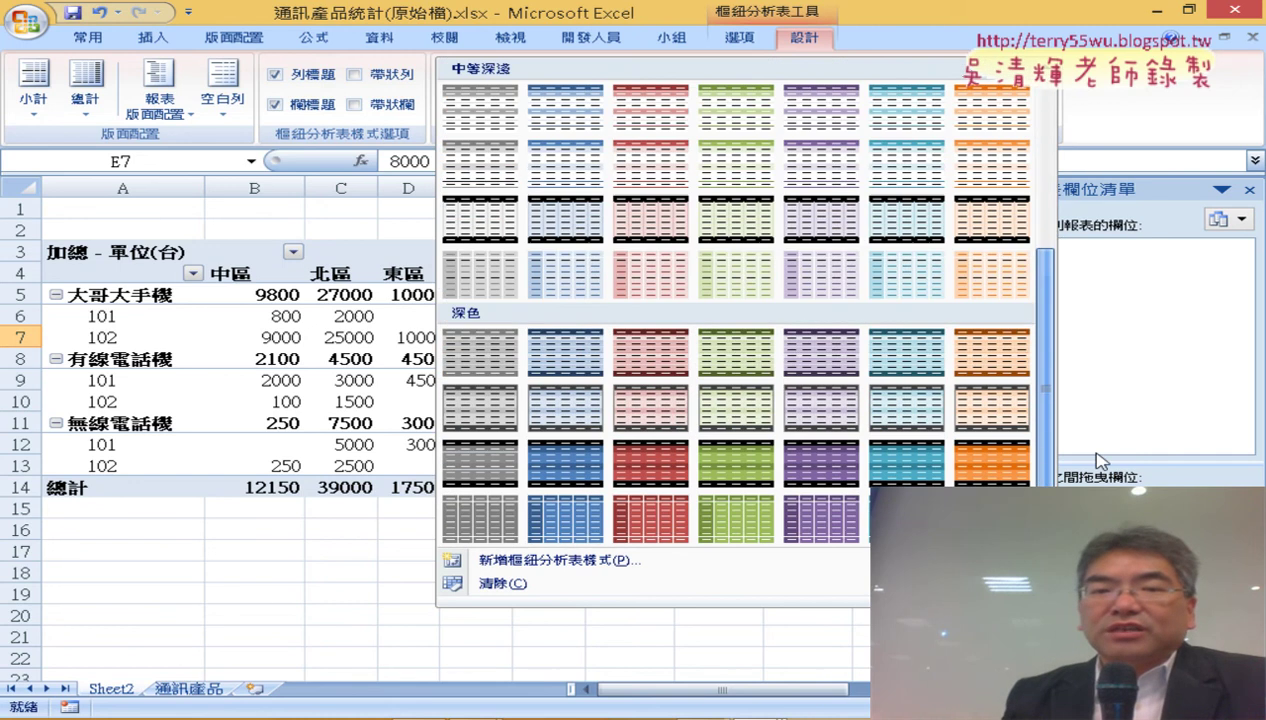
pyautogui.scroll(3, 1030, 400)
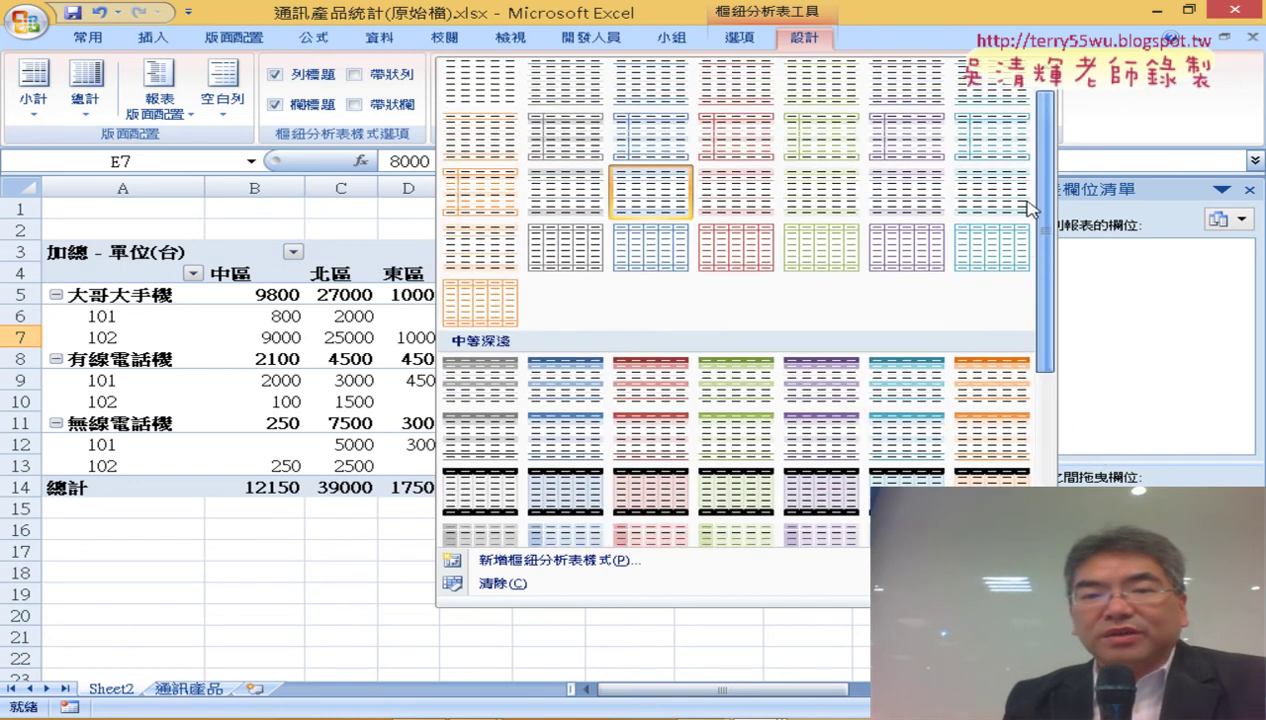
pyautogui.scroll(-2, 1025, 385)
pyautogui.scroll(-1, 1018, 380)
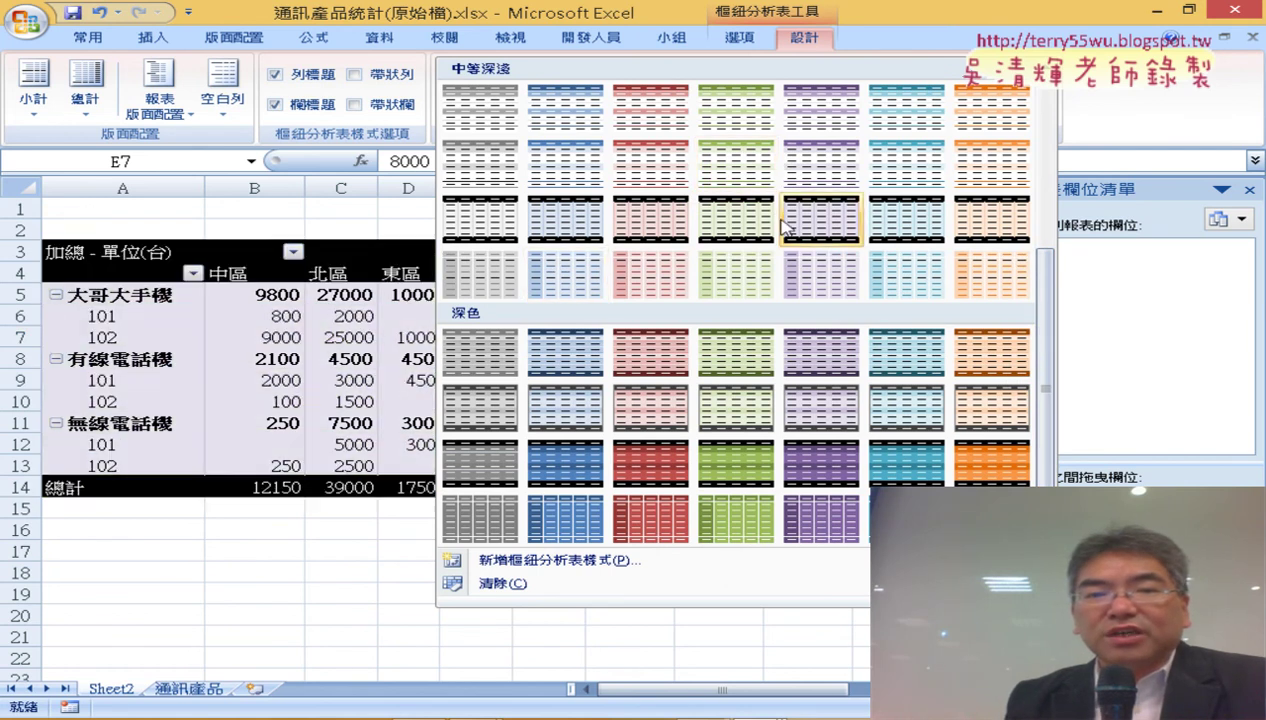
pyautogui.click(741, 177)
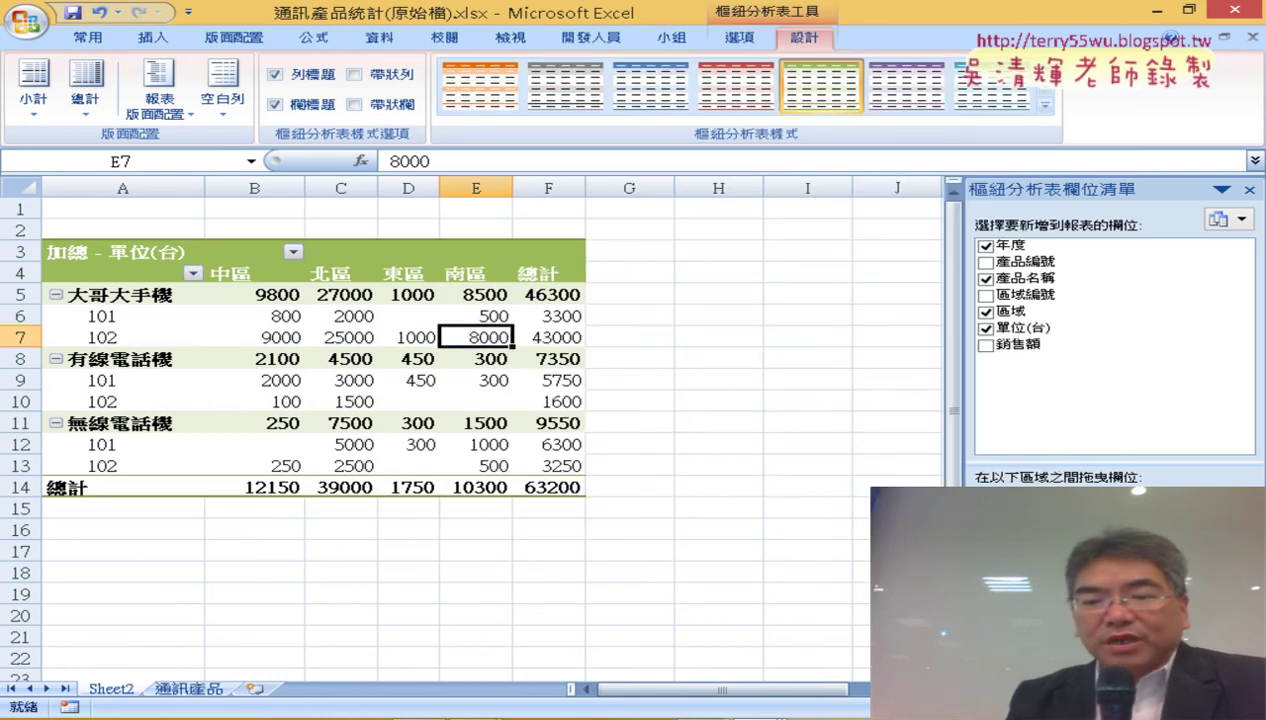
pyautogui.scroll(1, 652, 257)
pyautogui.scroll(1, 652, 257)
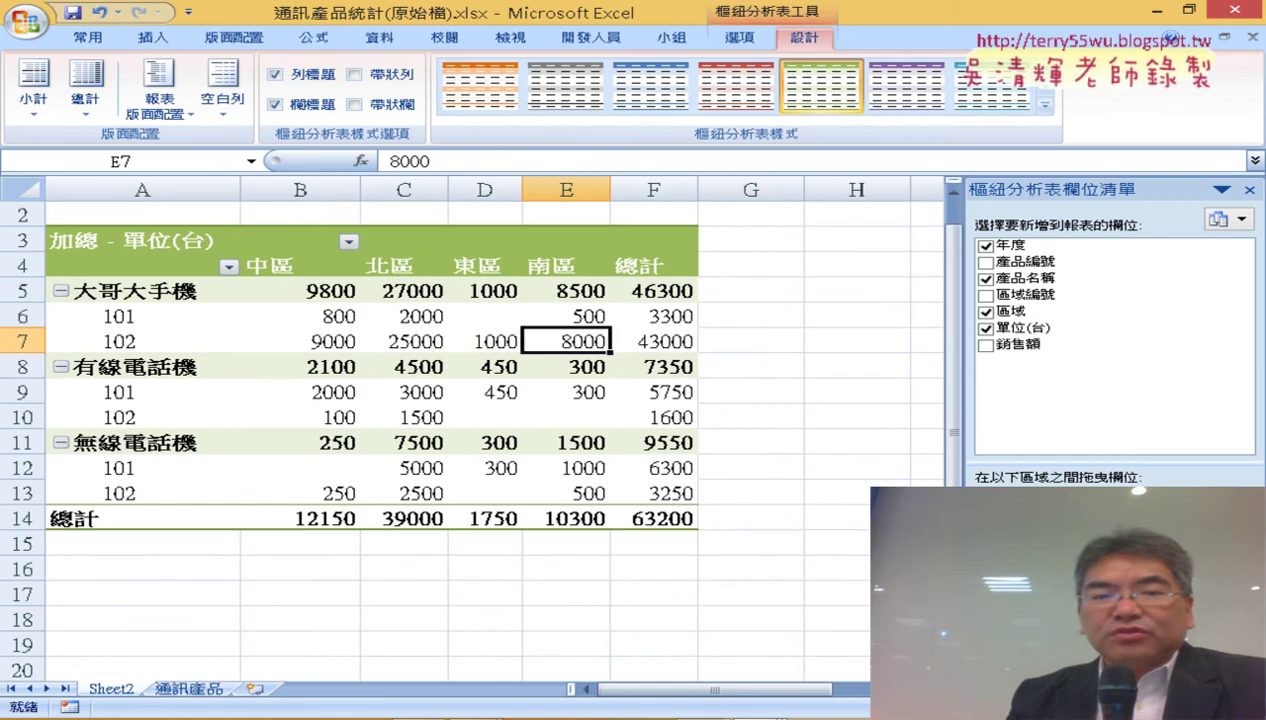
pyautogui.scroll(1, 652, 257)
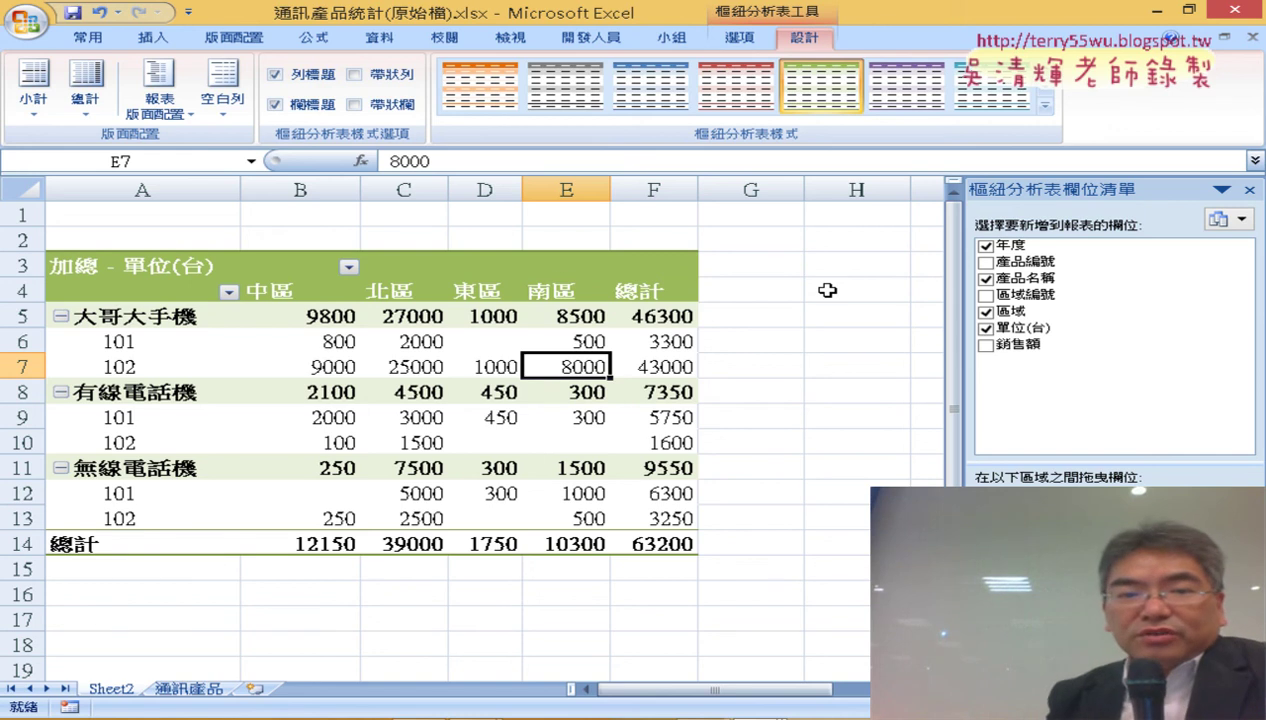
pyautogui.click(493, 339)
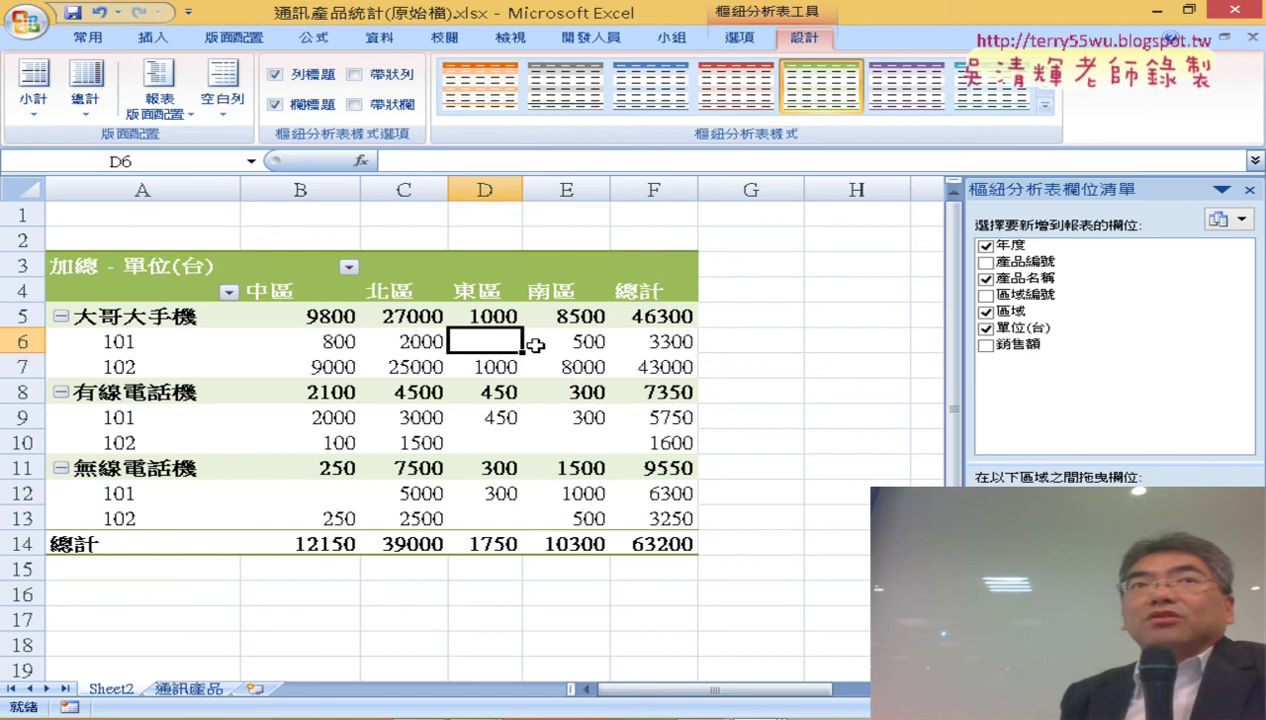
pyautogui.moveTo(536, 345)
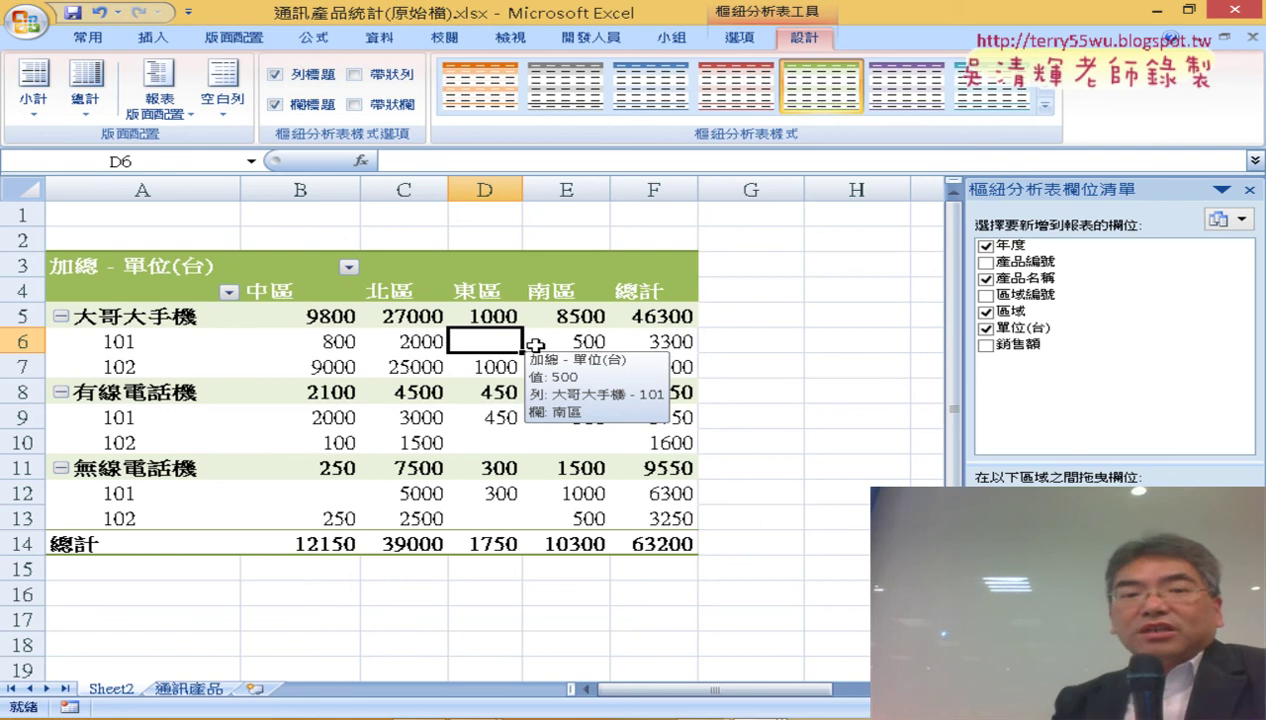
# Drill into empty cell D6, then delete the resulting Sheet3
pyautogui.doubleClick(487, 336)
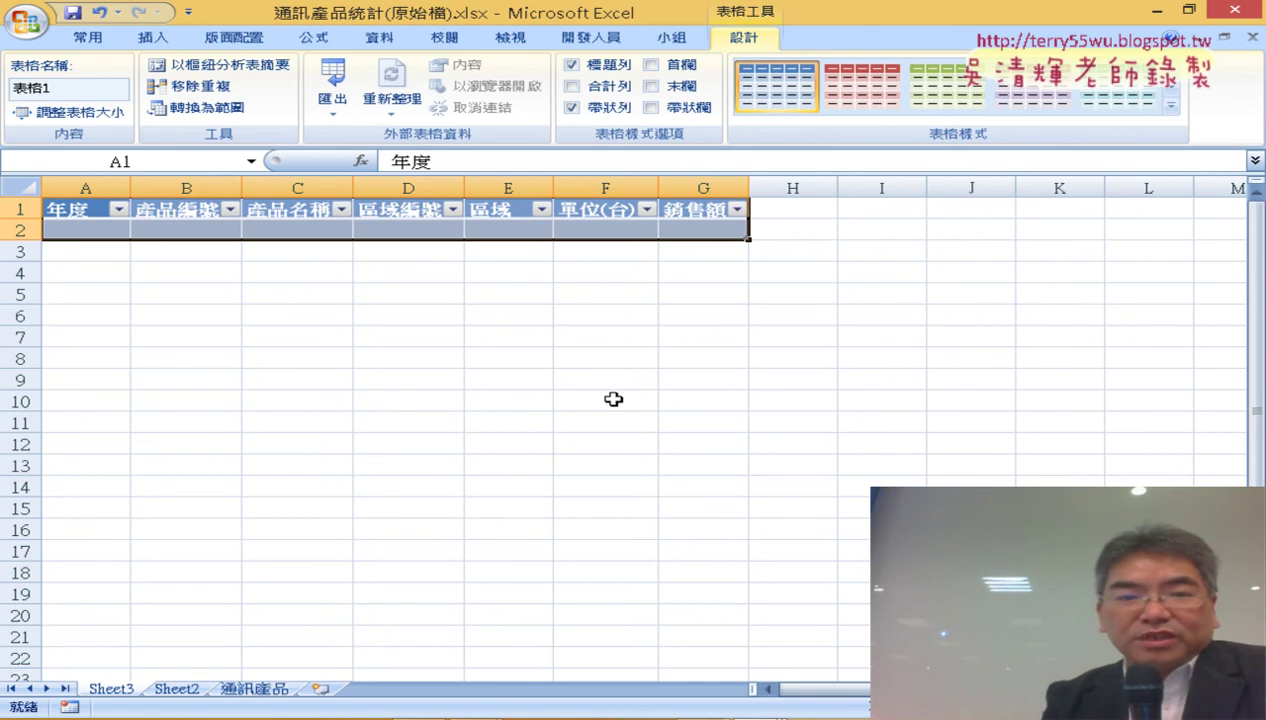
pyautogui.hotkey('alt', 'e')
pyautogui.press('l')
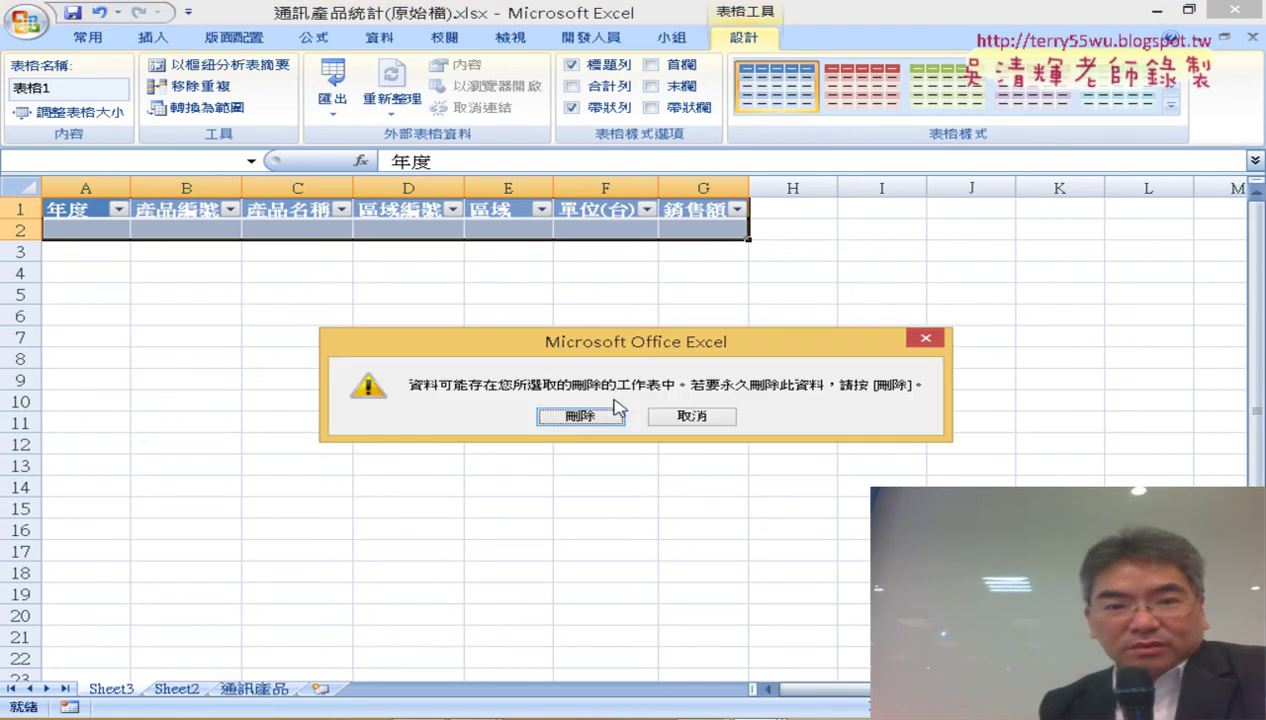
pyautogui.click(728, 421)
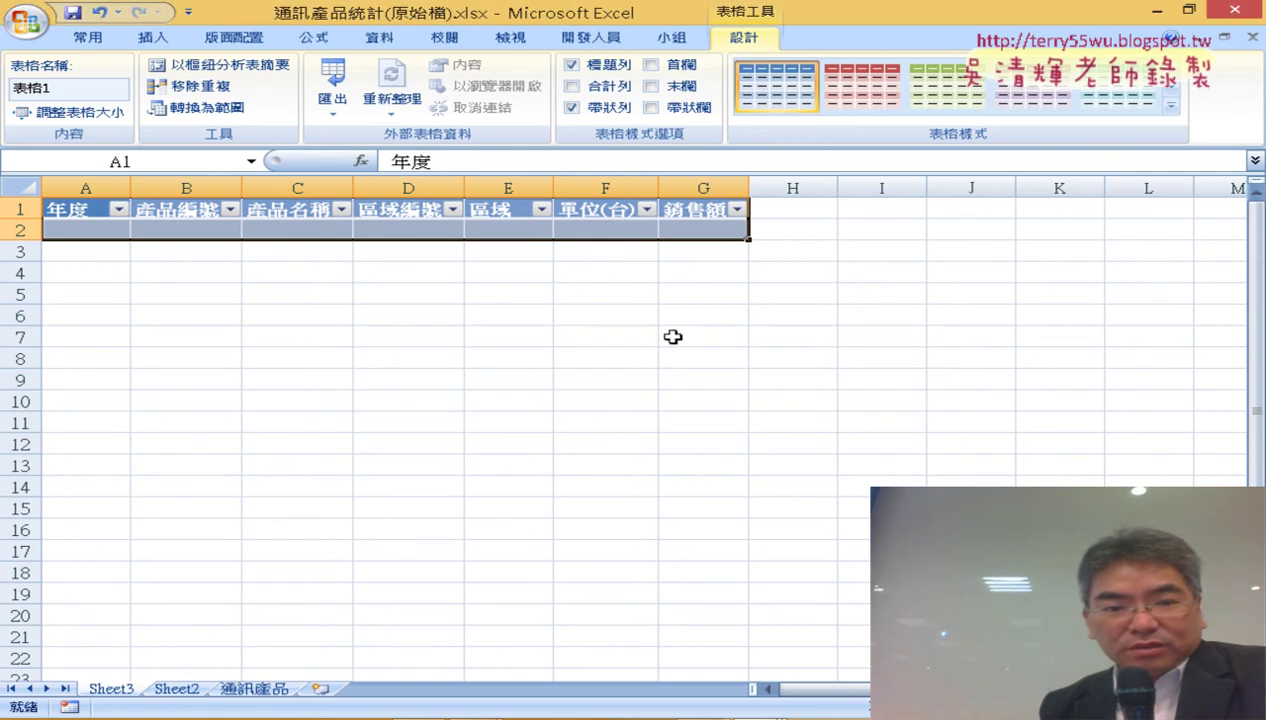
pyautogui.rightClick(118, 686)
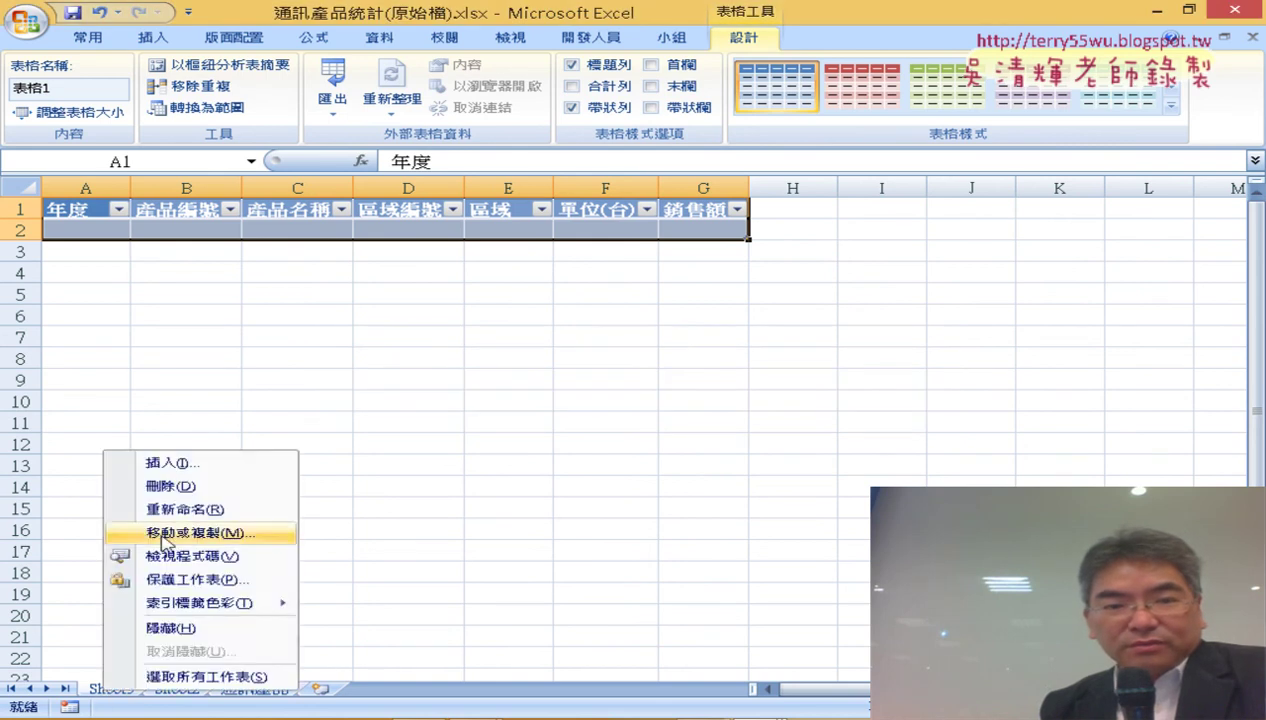
pyautogui.click(150, 484)
pyautogui.click(580, 416)
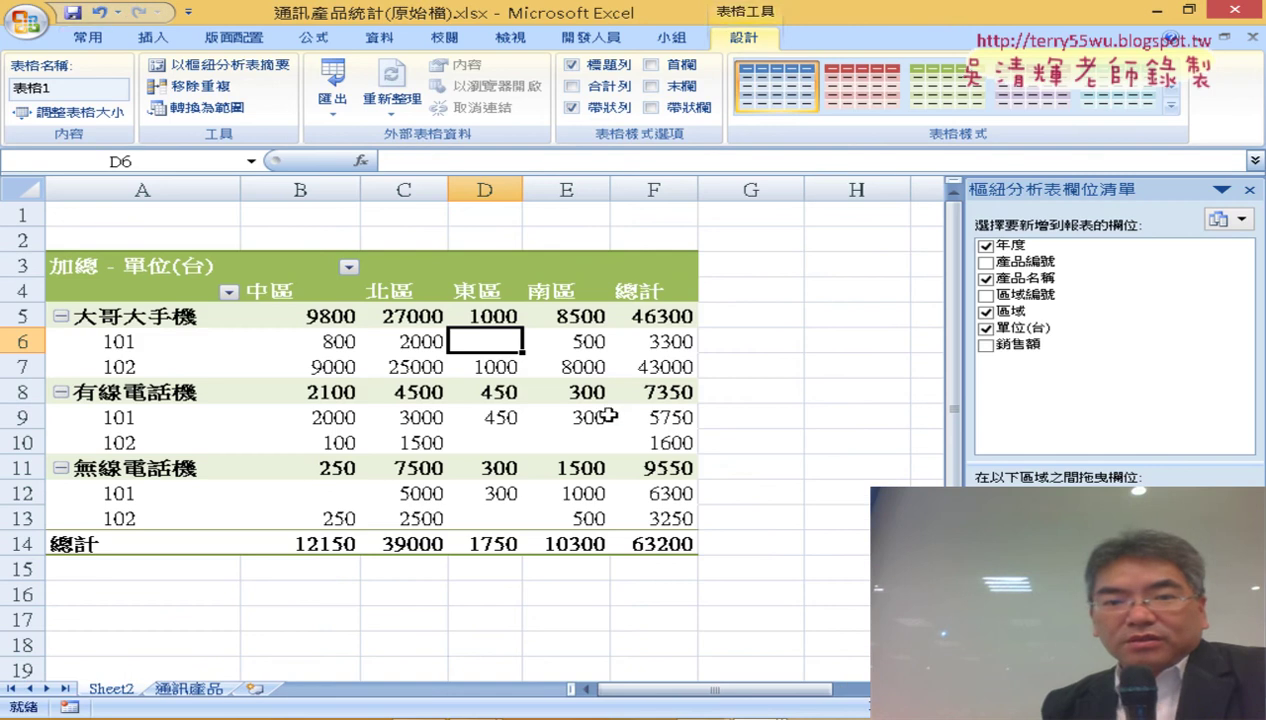
# Drill into the 東區 大哥大手機 total of 1000 and delete that detail sheet too
pyautogui.click(490, 315)
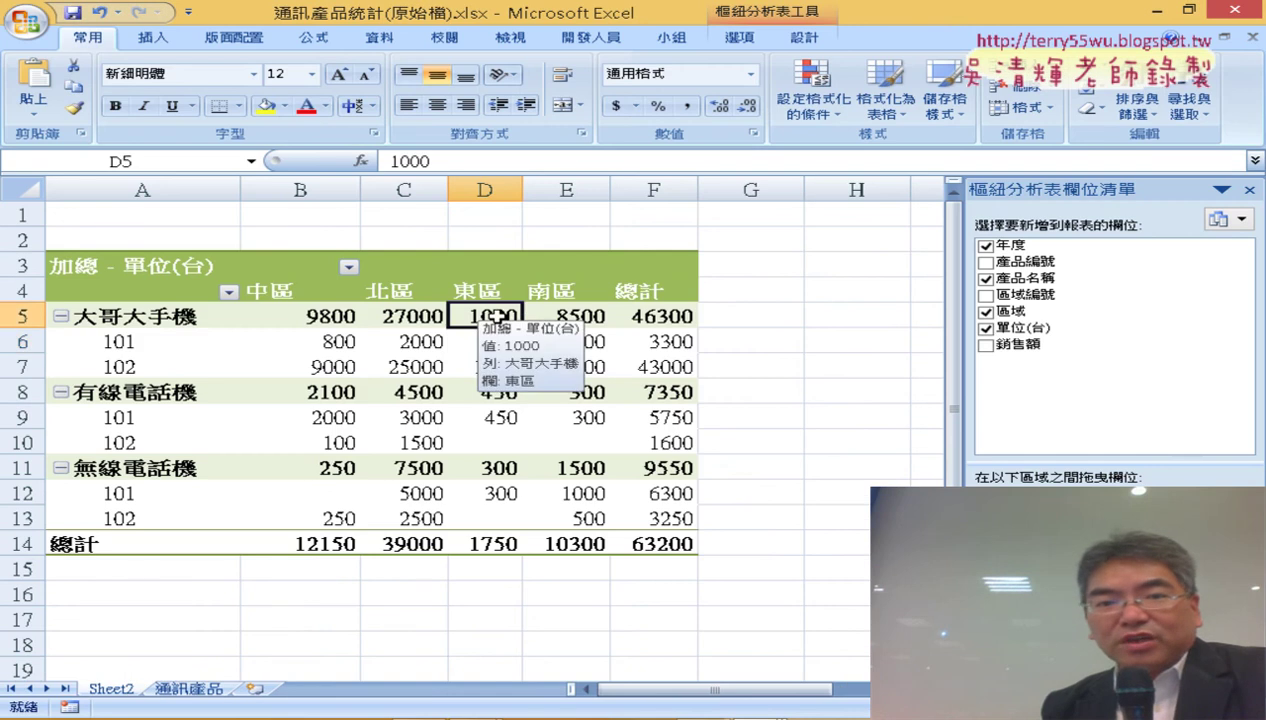
pyautogui.doubleClick(497, 316)
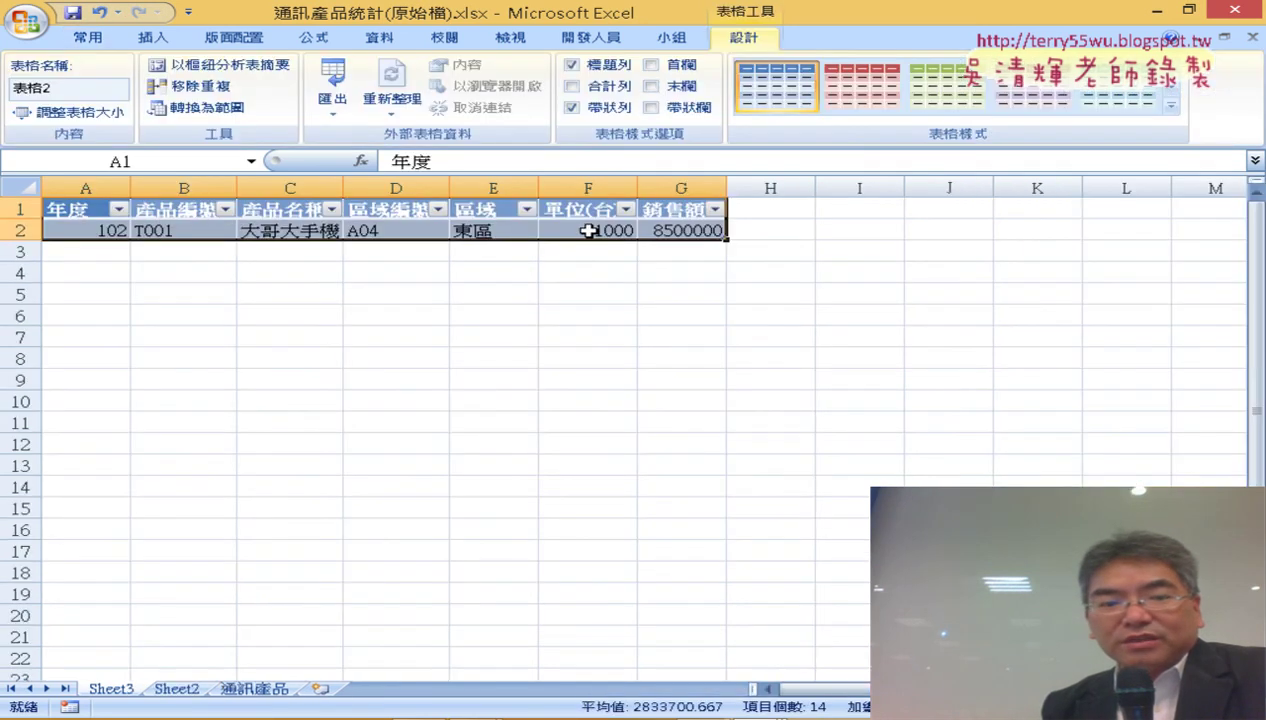
pyautogui.rightClick(110, 690)
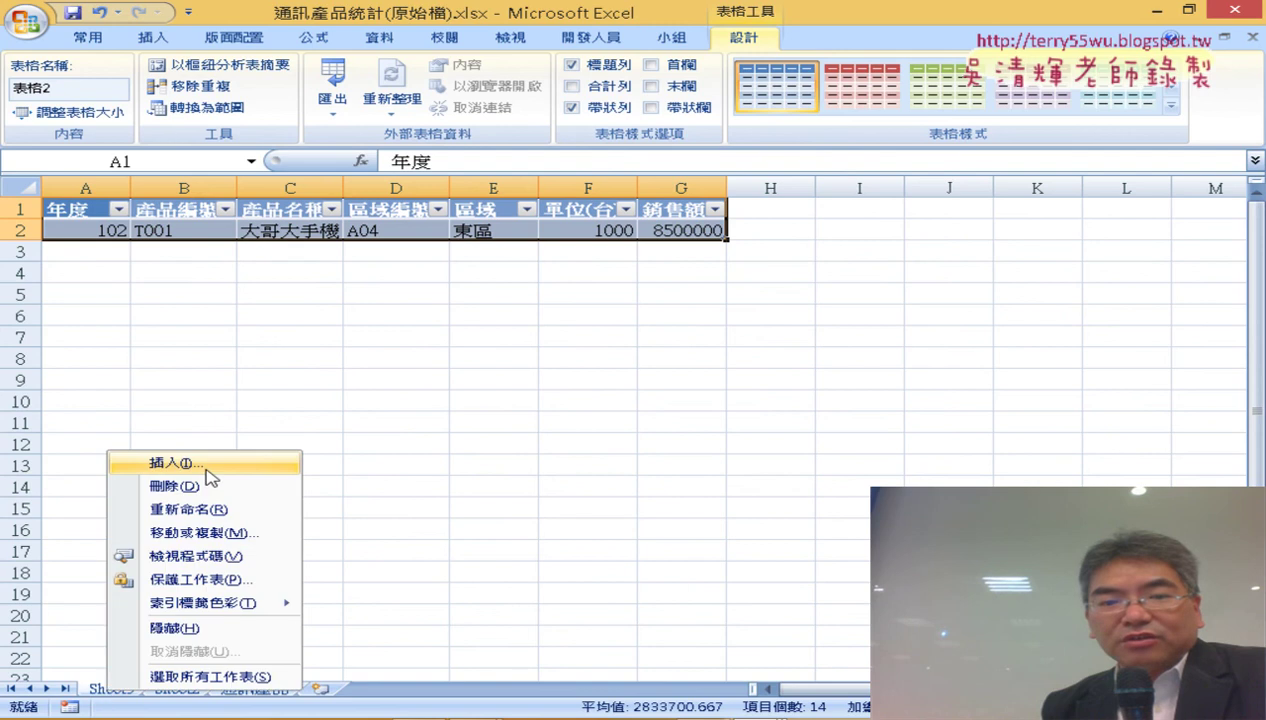
pyautogui.click(210, 485)
pyautogui.click(566, 424)
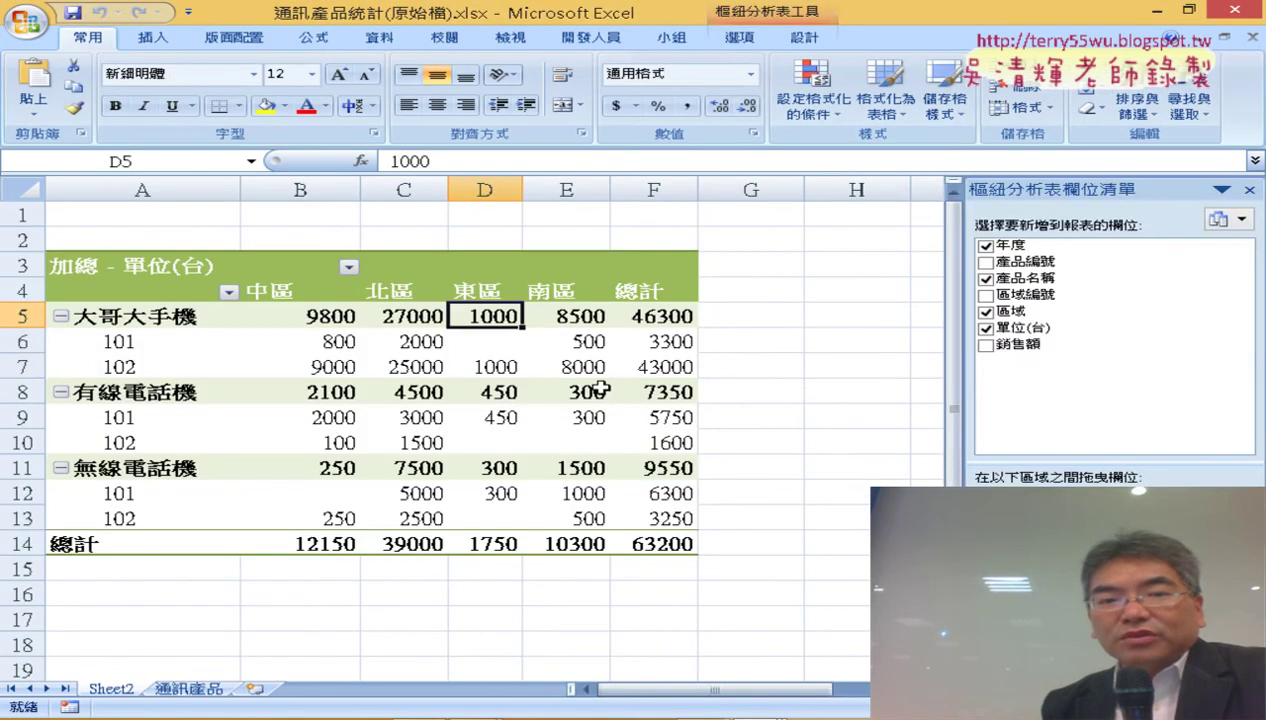
pyautogui.click(487, 345)
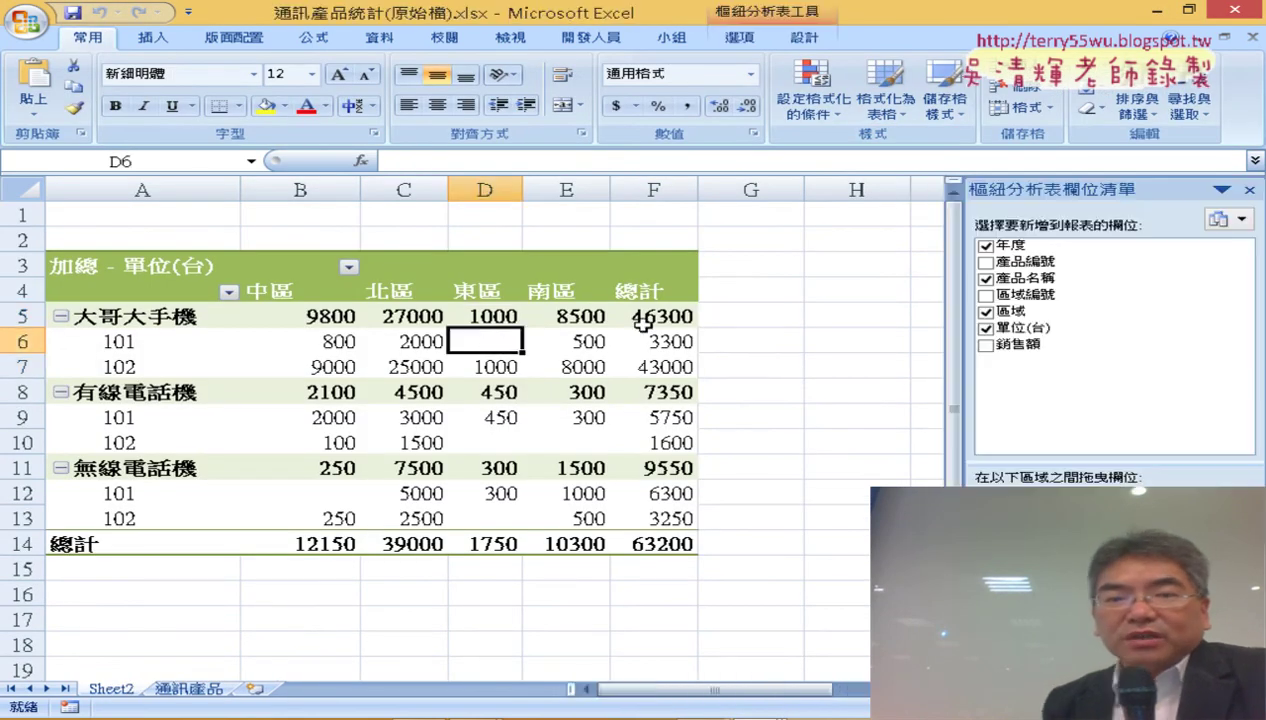
pyautogui.moveTo(642, 320)
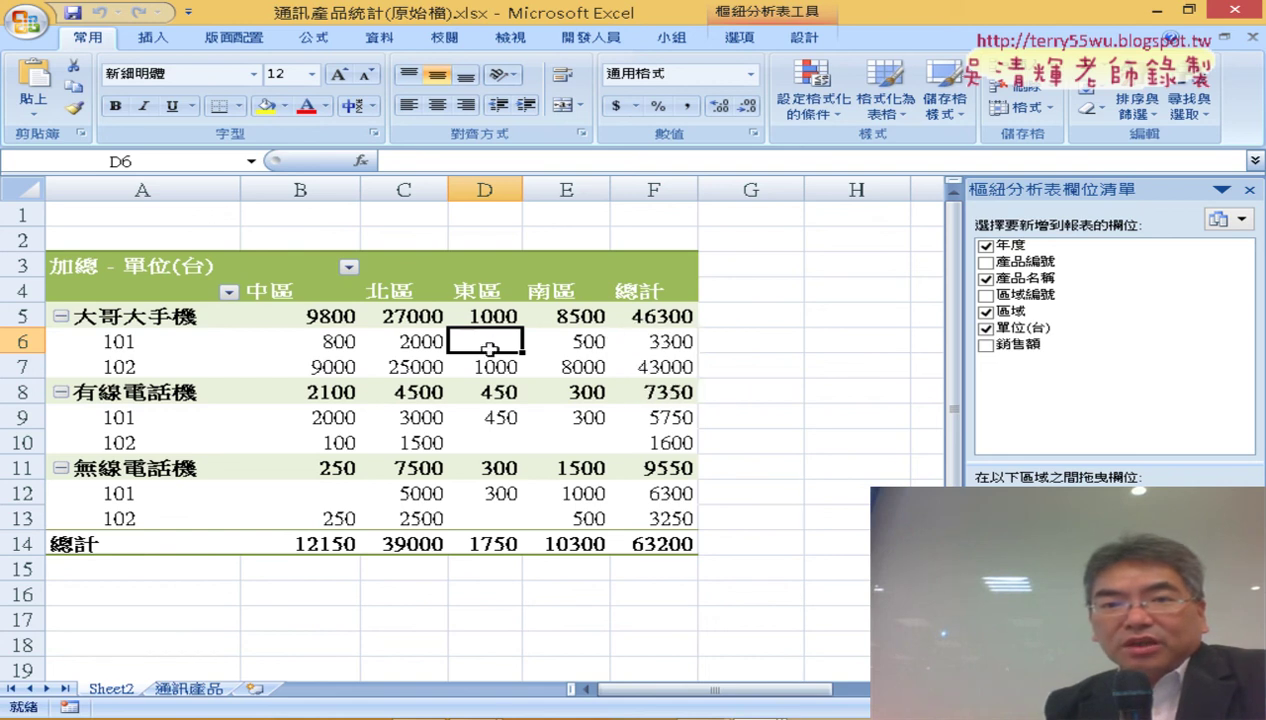
# Find the PivotTable Options dialog on the 選項 tab, briefly checking Value Field Settings
pyautogui.click(760, 40)
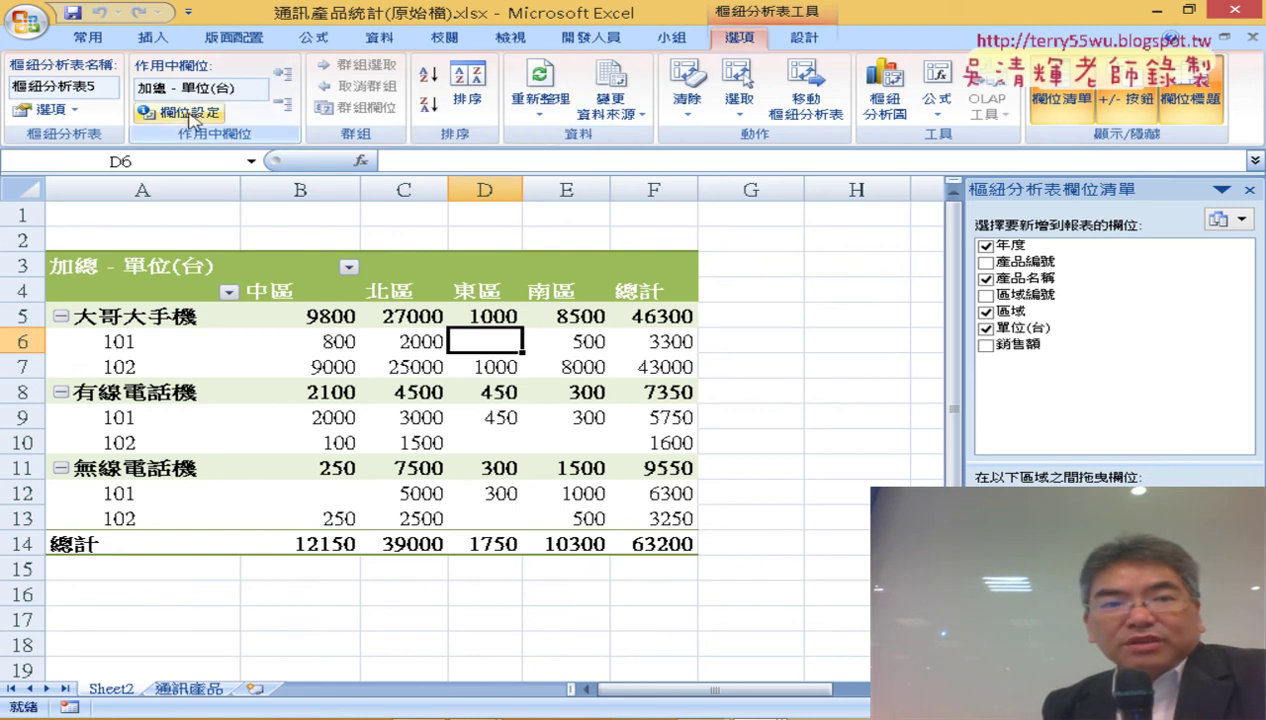
pyautogui.click(180, 116)
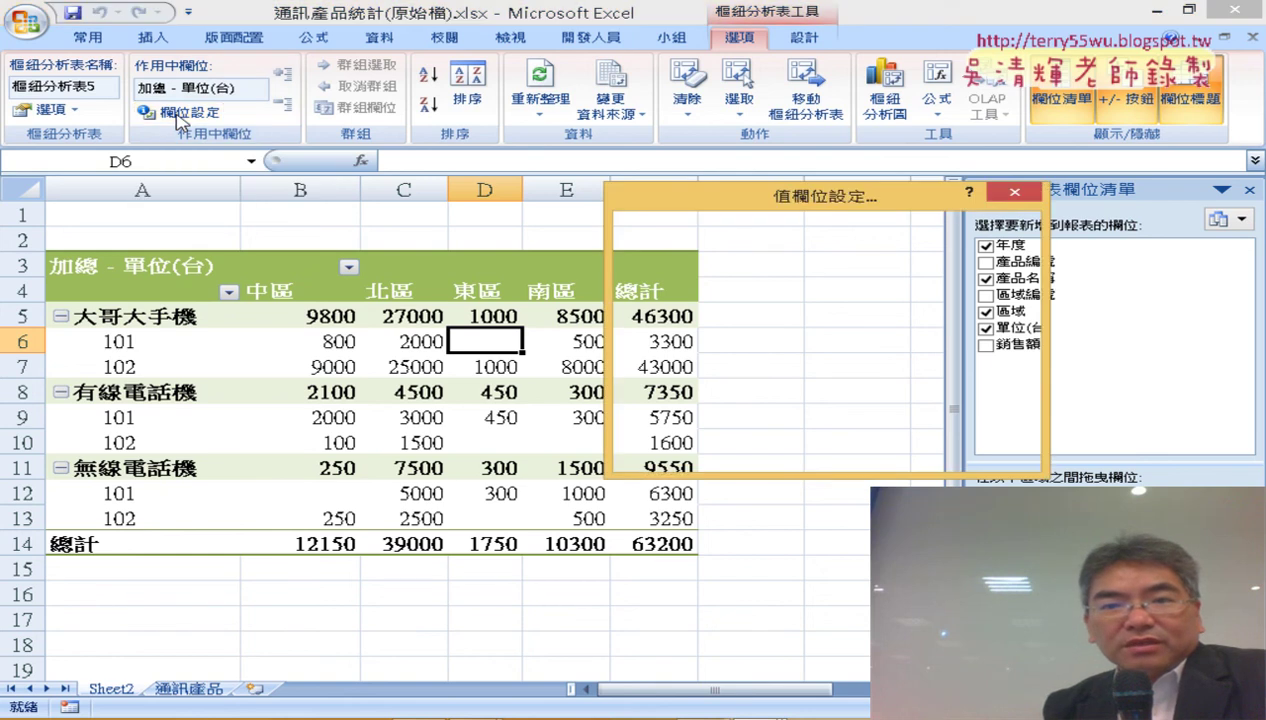
pyautogui.click(1033, 200)
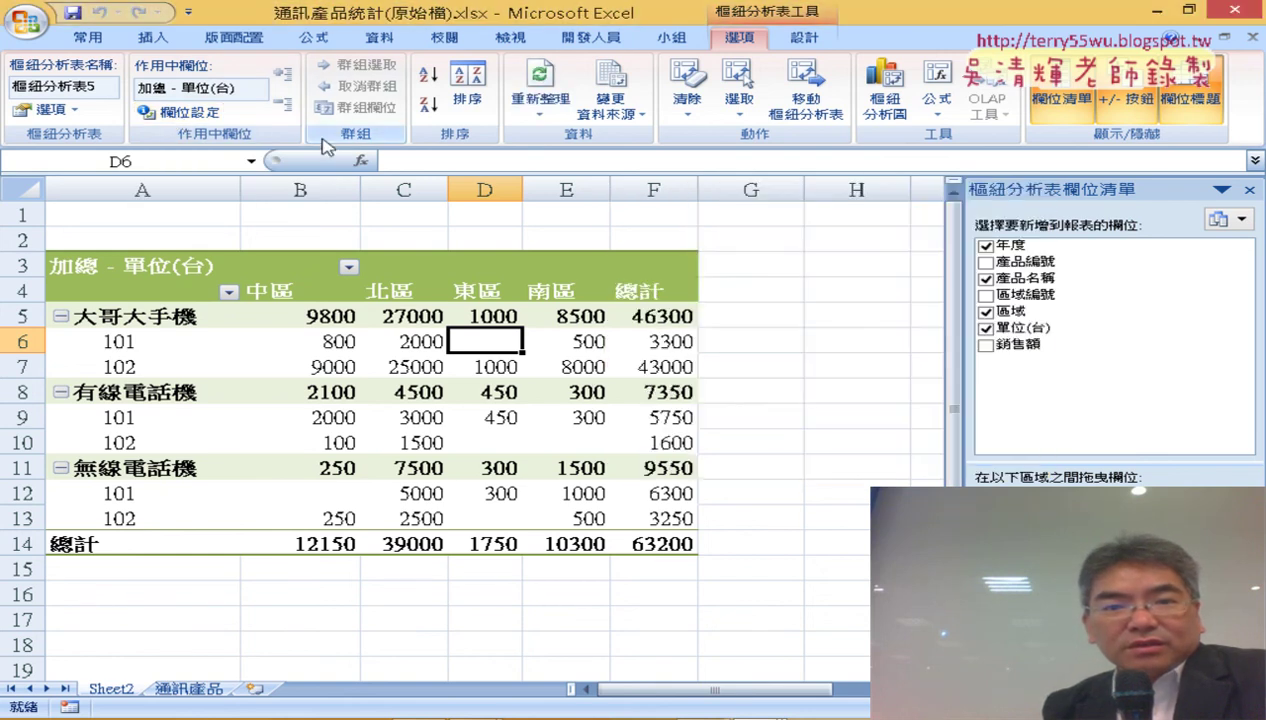
pyautogui.click(48, 115)
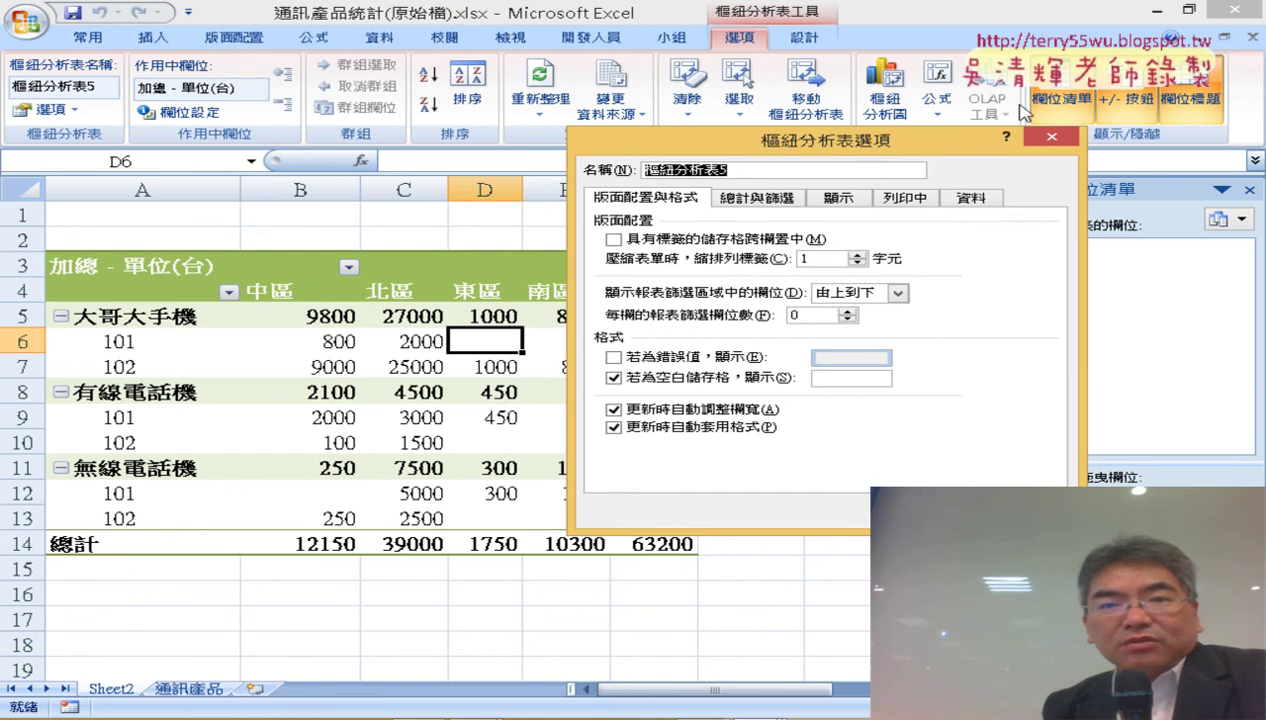
pyautogui.click(1052, 139)
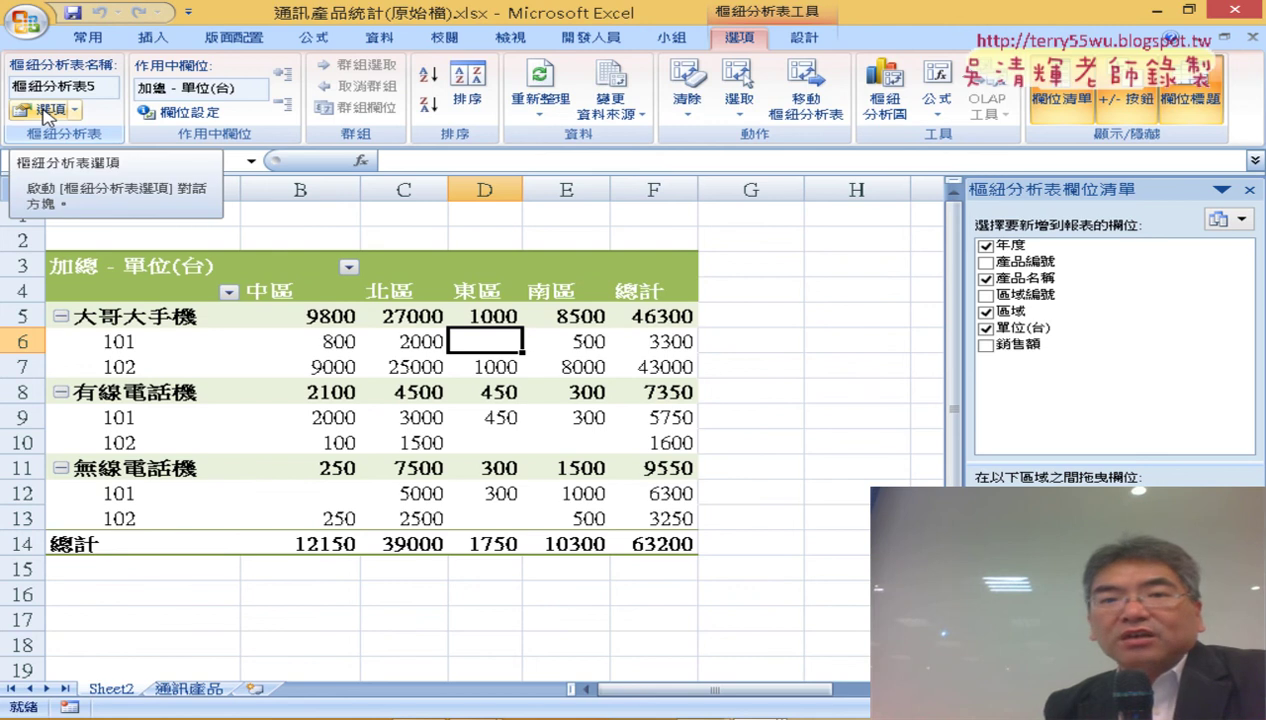
pyautogui.click(43, 110)
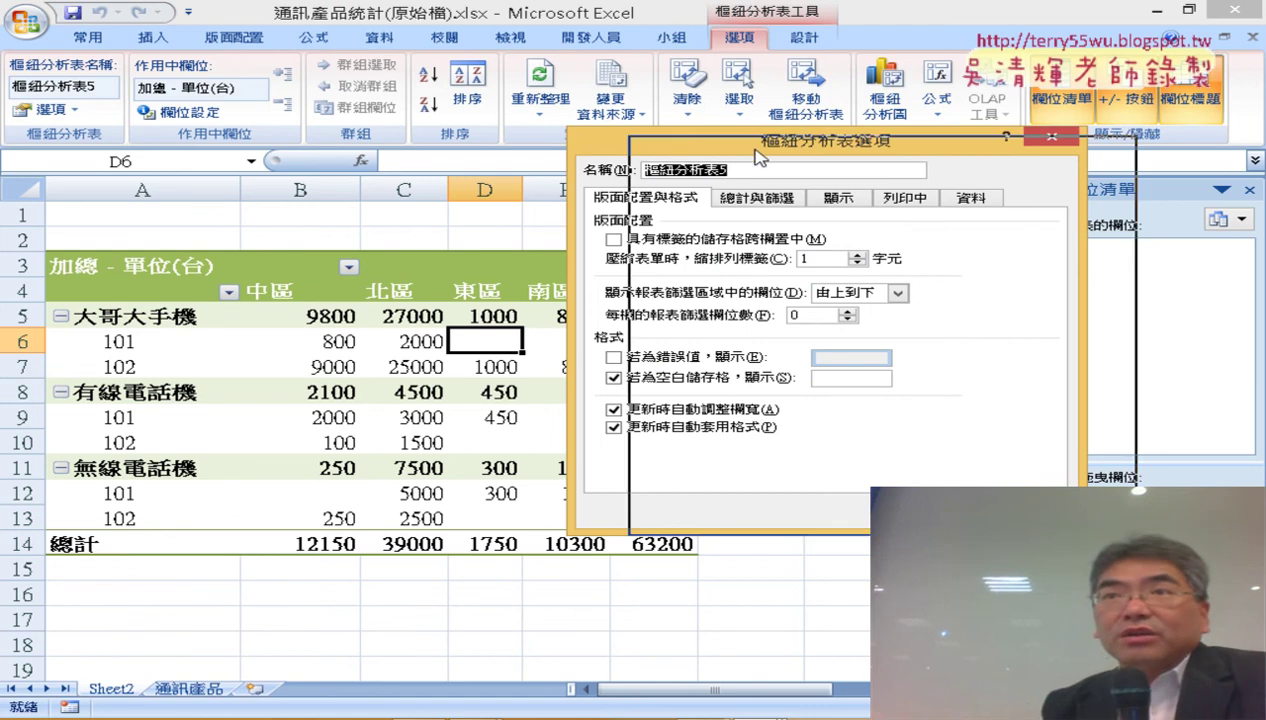
# Point out the 若為空白儲存格，顯示 setting in the dialog, enter 0 and apply it
pyautogui.moveTo(687, 152); pyautogui.dragTo(857, 155)
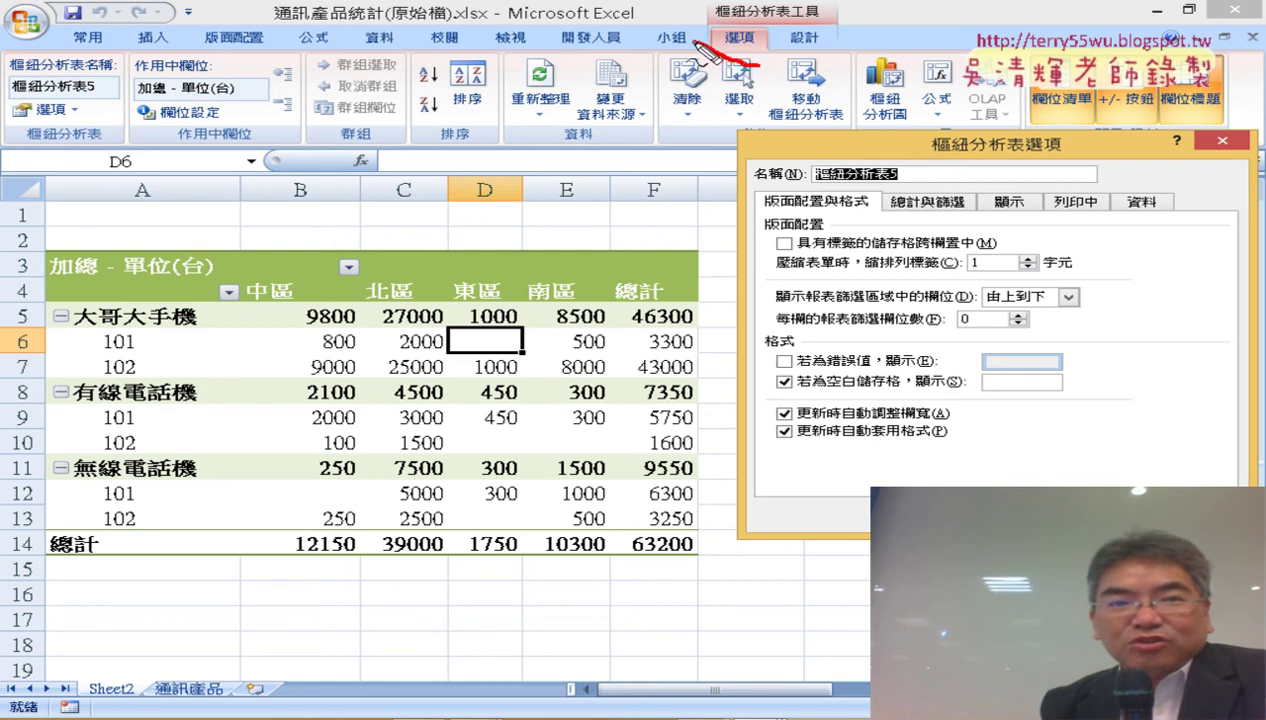
pyautogui.moveTo(760, 30); pyautogui.dragTo(765, 58)
pyautogui.moveTo(112, 128); pyautogui.dragTo(45, 155)
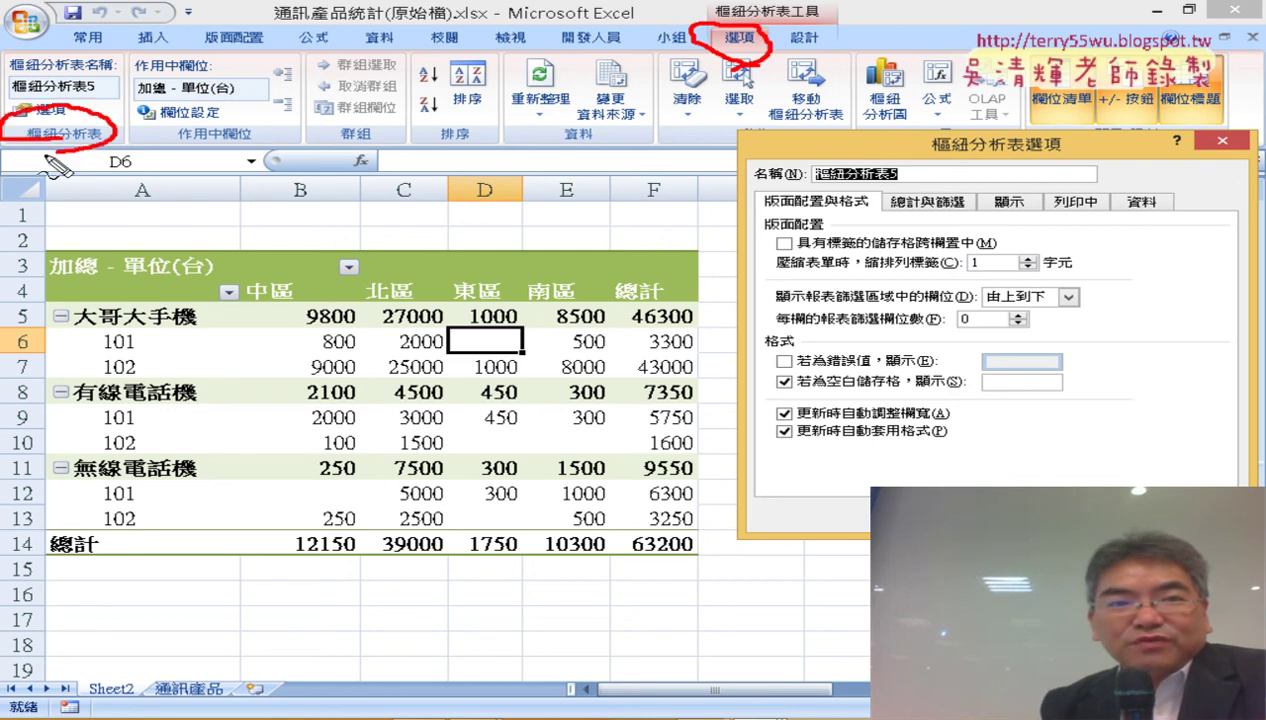
pyautogui.moveTo(68, 76); pyautogui.dragTo(122, 70)
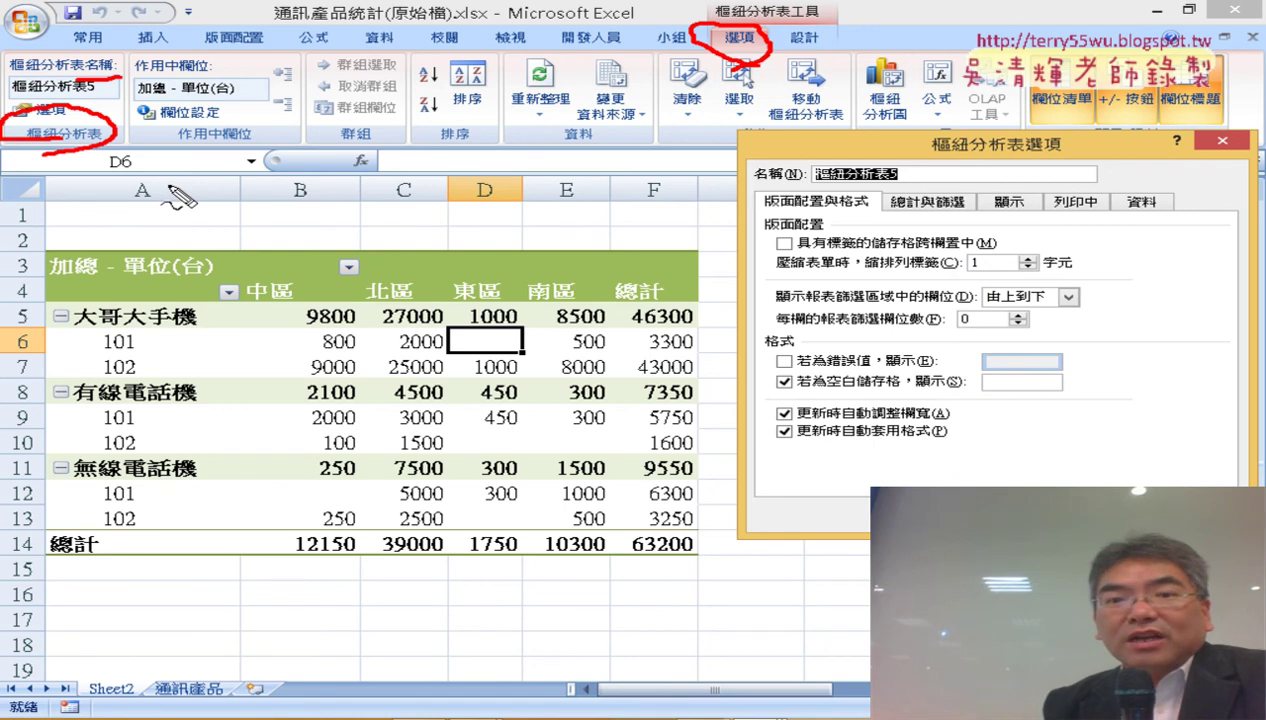
pyautogui.moveTo(165, 168); pyautogui.dragTo(158, 160)
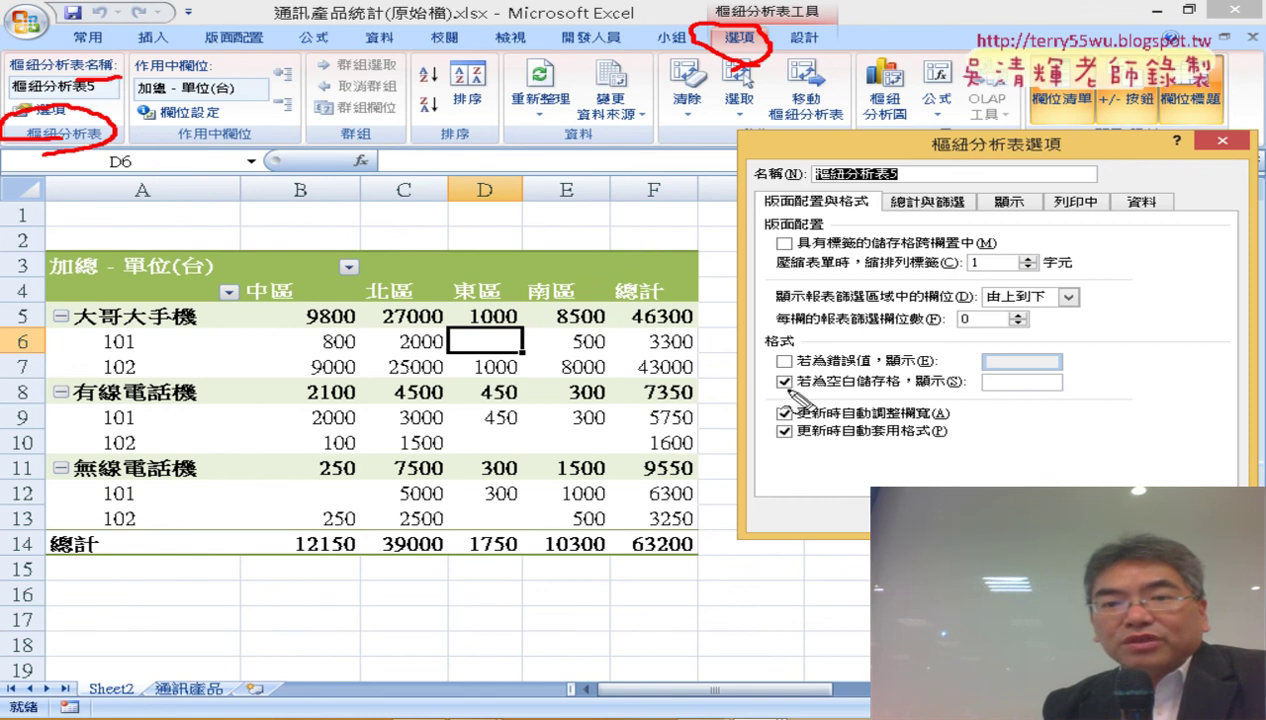
pyautogui.moveTo(770, 398)
pyautogui.mouseDown()
pyautogui.moveTo(765, 362)
pyautogui.moveTo(1062, 357)
pyautogui.mouseUp()
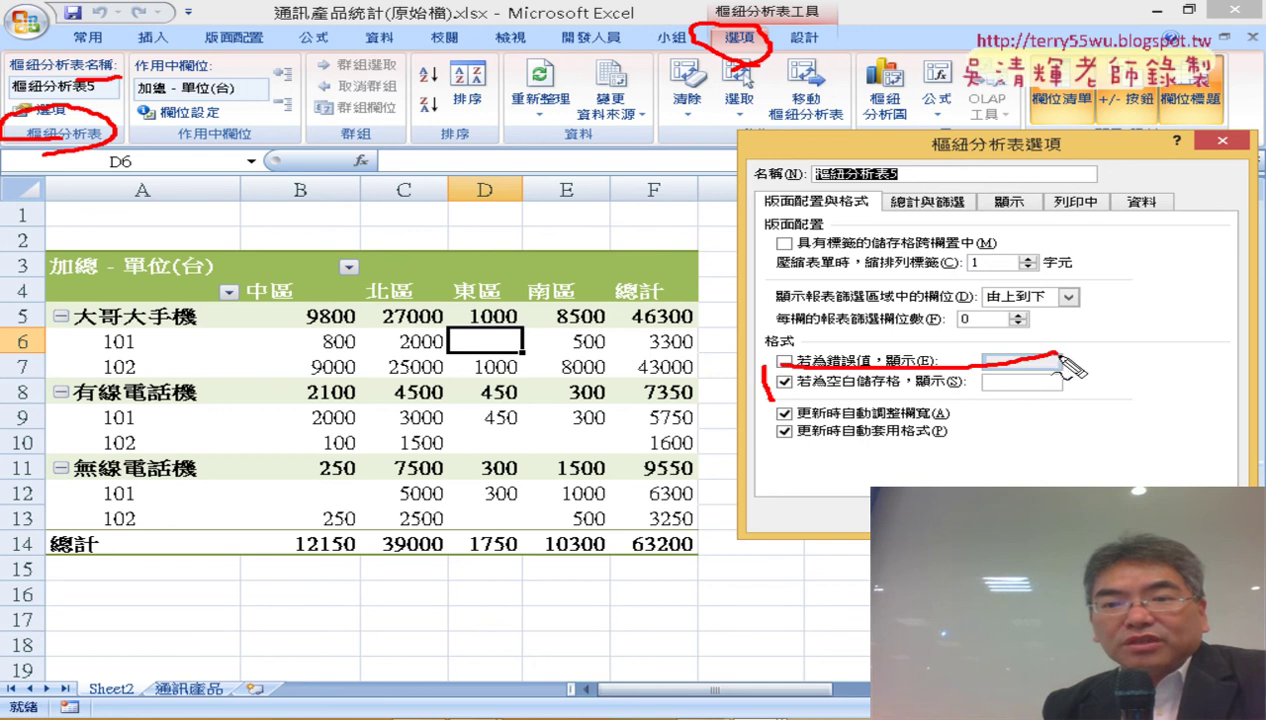
pyautogui.moveTo(770, 392); pyautogui.dragTo(1068, 388)
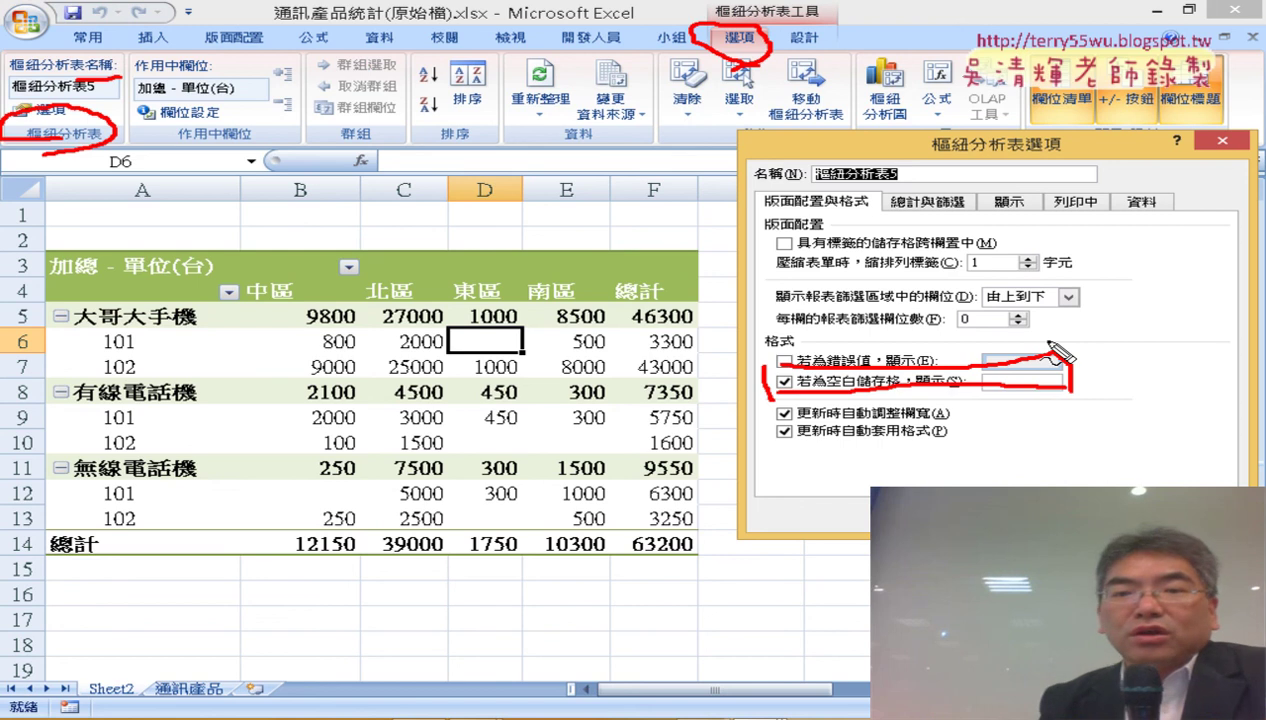
pyautogui.press('Escape')
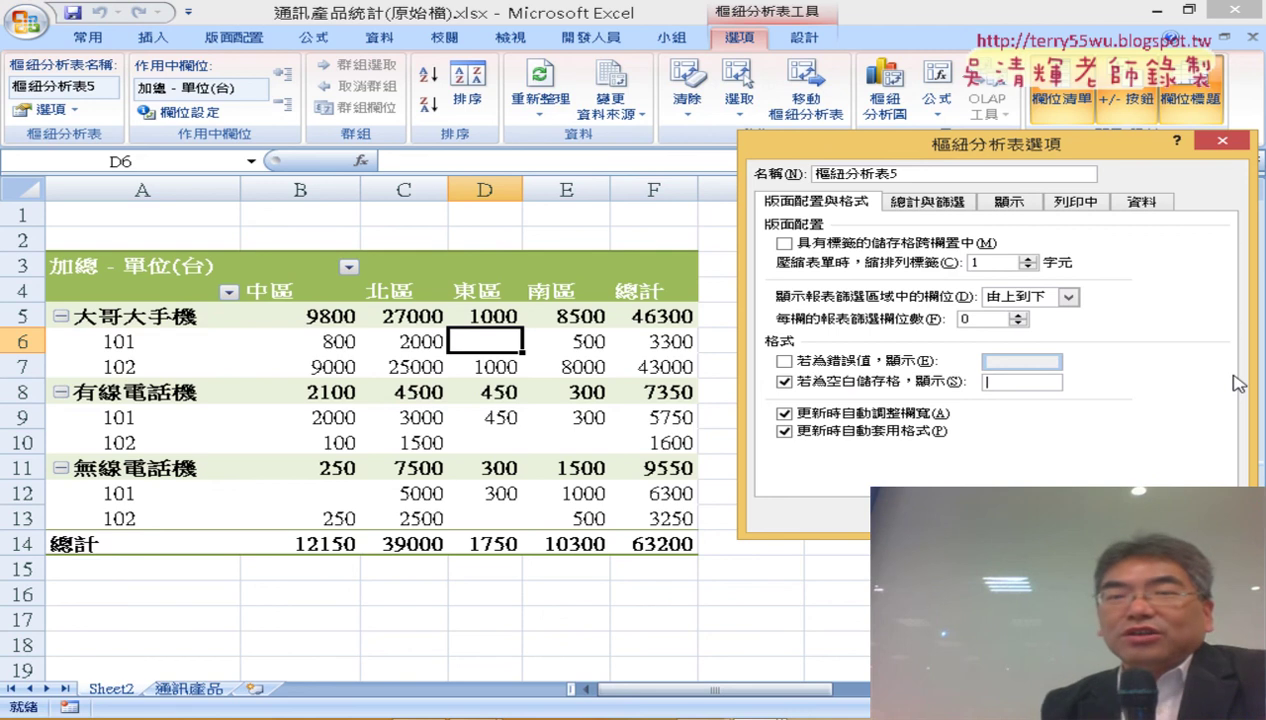
pyautogui.write('0')
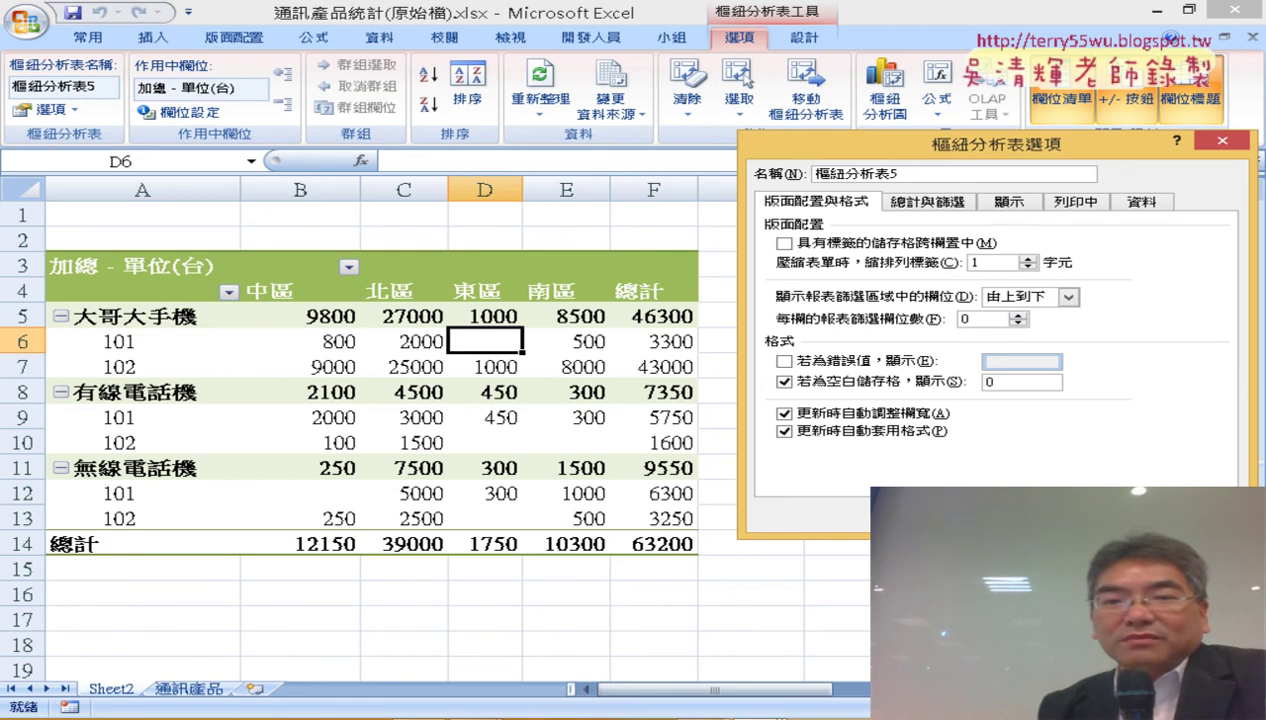
pyautogui.press('Return')
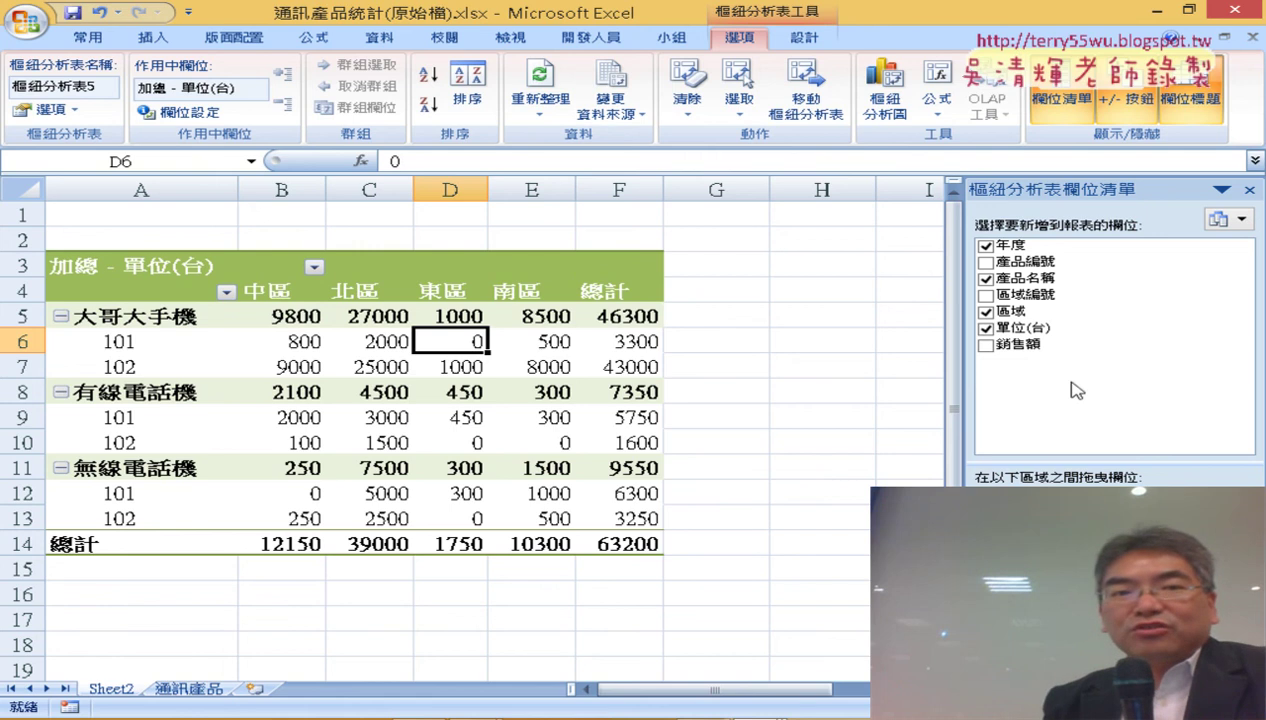
# Recheck the empty-cell value in PivotTable Options unchanged, then switch to the PowerPoint lecture deck
pyautogui.click(33, 112)
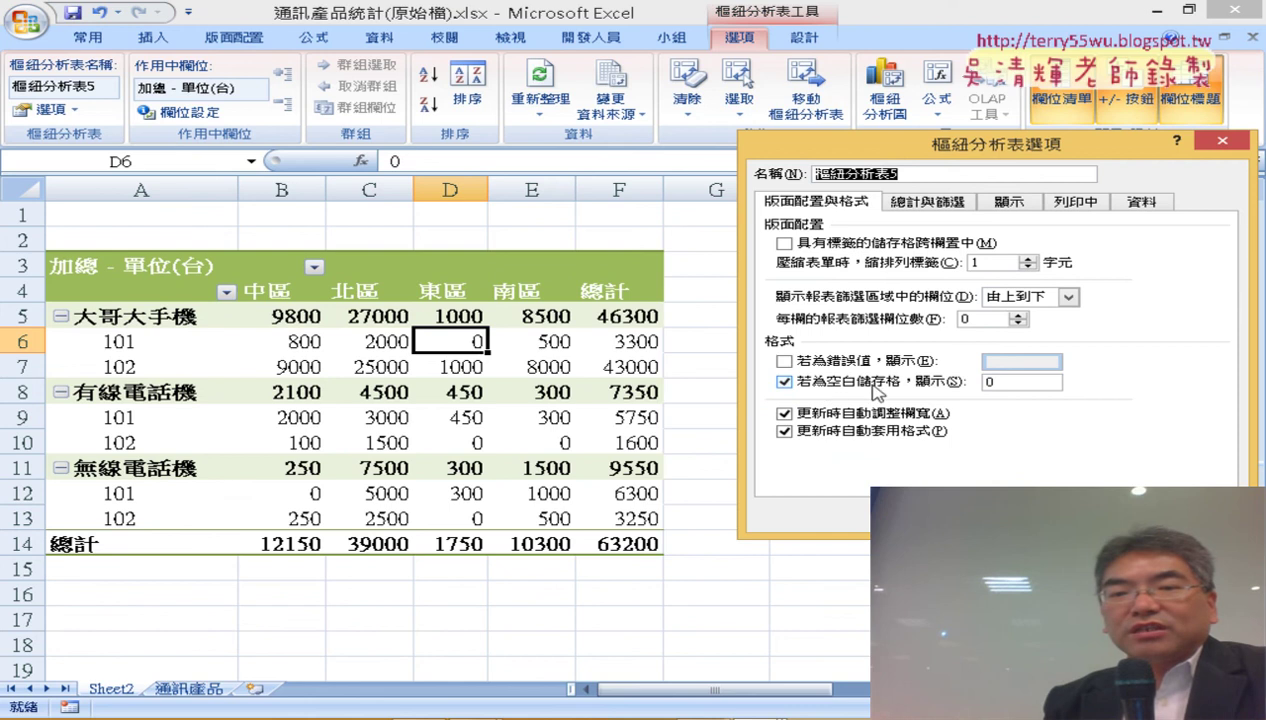
pyautogui.click(1010, 381)
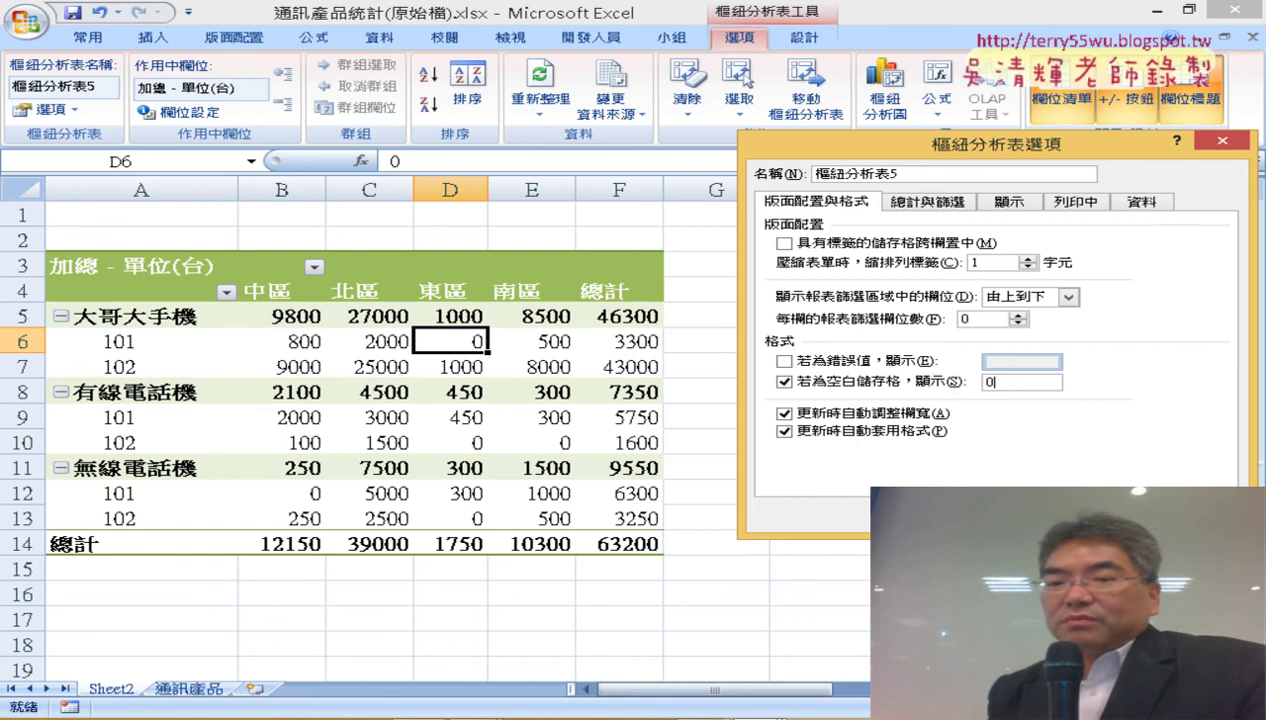
pyautogui.press('Return')
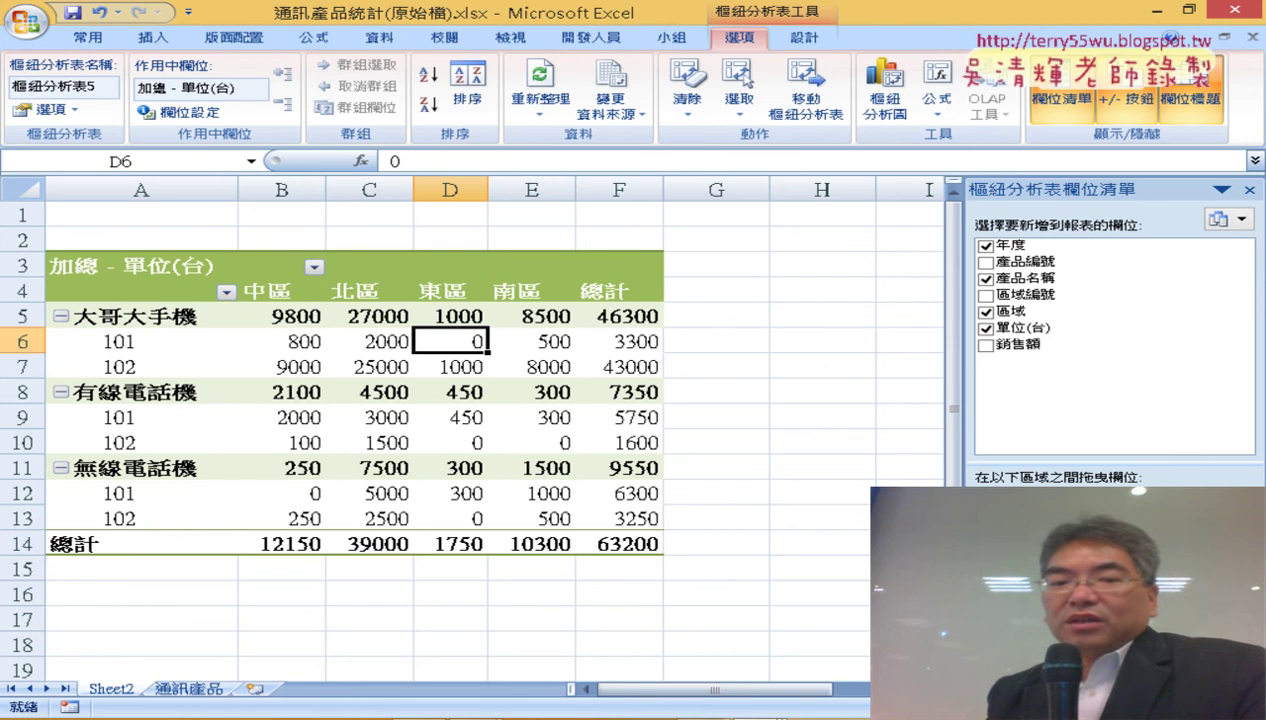
pyautogui.click(607, 718)
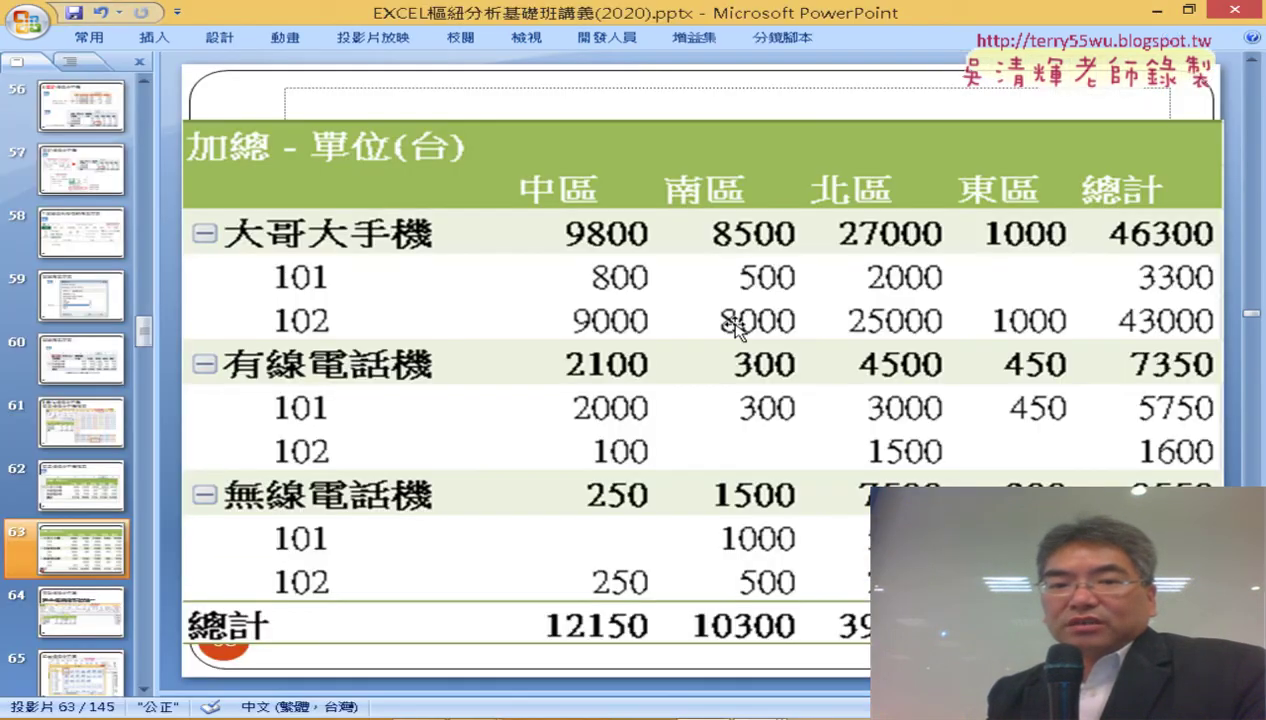
# On slide 68, ink-circle the chart title 通訊產品報表 and the region legend
pyautogui.scroll(-1, 740, 325)
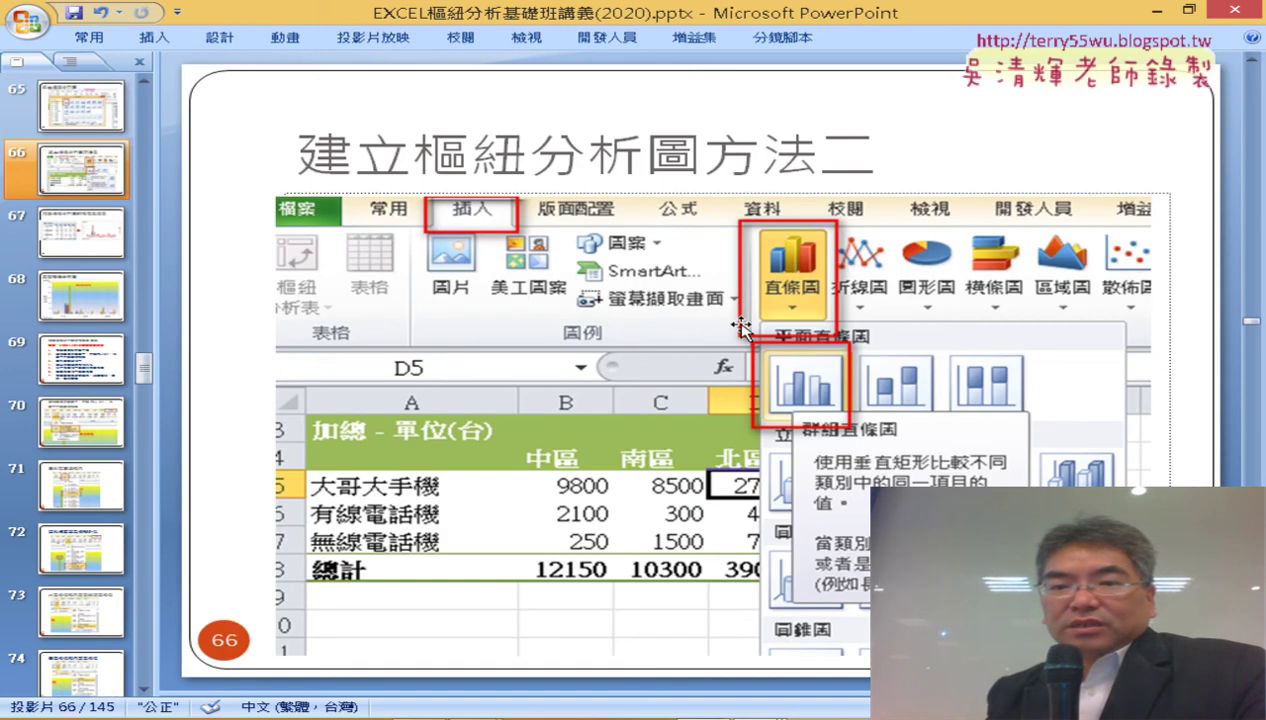
pyautogui.scroll(-1, 740, 325)
pyautogui.scroll(-1, 740, 327)
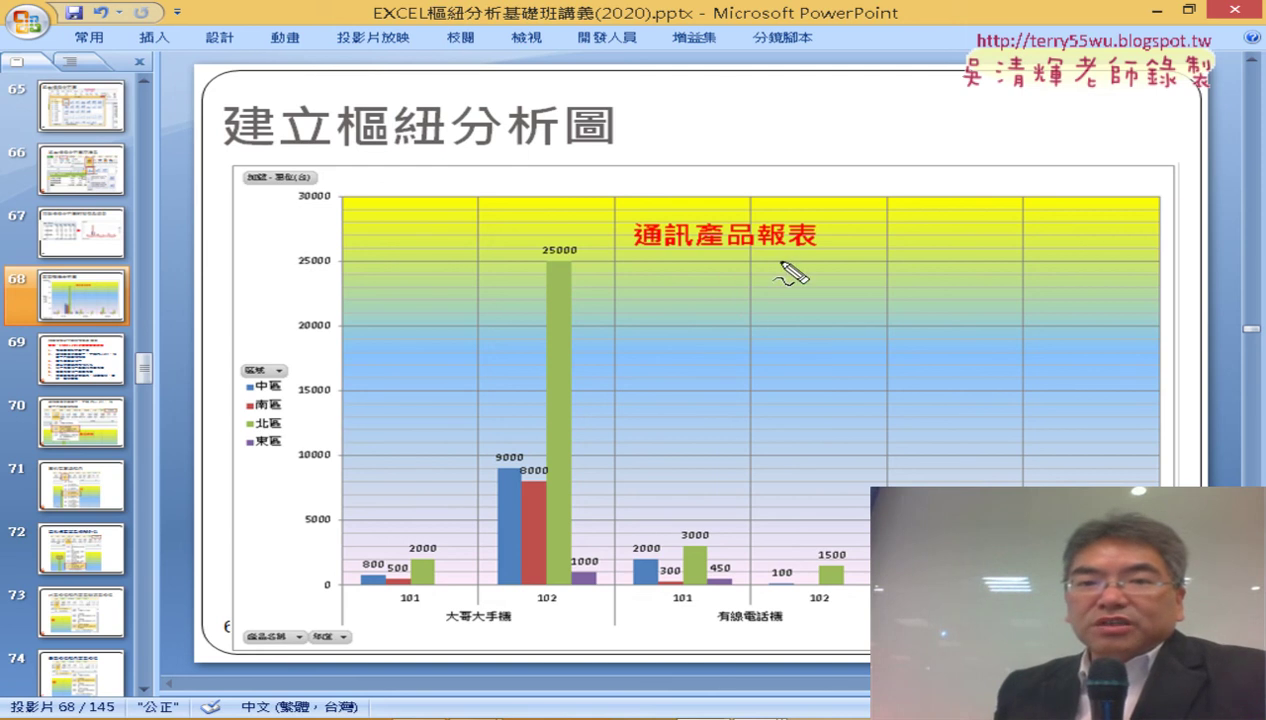
pyautogui.moveTo(798, 258); pyautogui.dragTo(812, 195)
pyautogui.moveTo(860, 80); pyautogui.dragTo(765, 205)
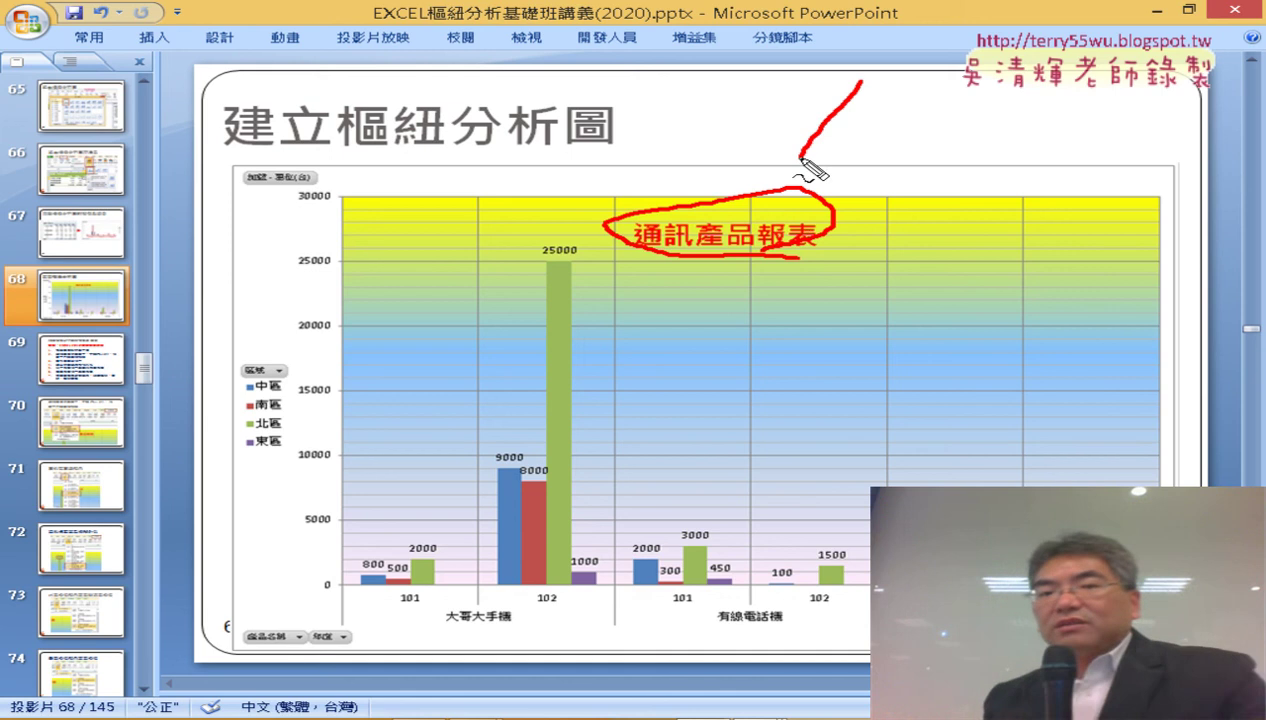
pyautogui.moveTo(768, 150); pyautogui.dragTo(840, 195)
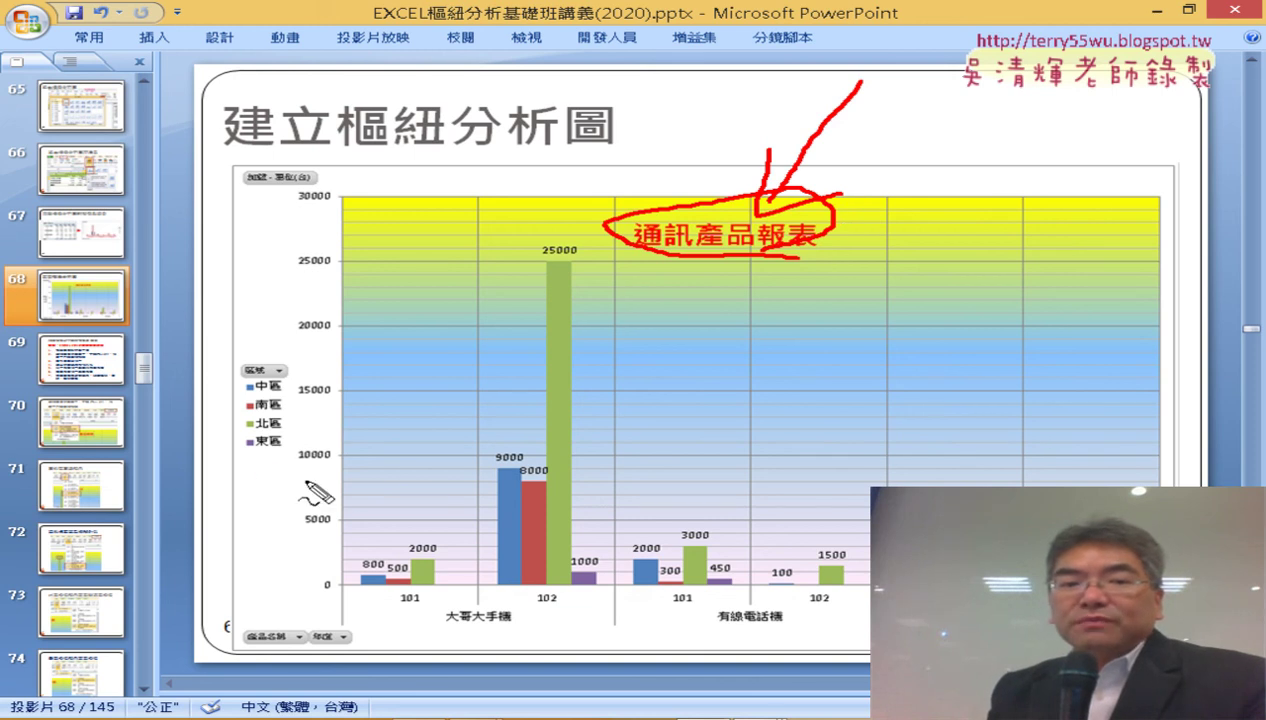
pyautogui.moveTo(305, 480)
pyautogui.mouseDown()
pyautogui.moveTo(236, 353)
pyautogui.moveTo(339, 430)
pyautogui.moveTo(305, 484)
pyautogui.mouseUp()
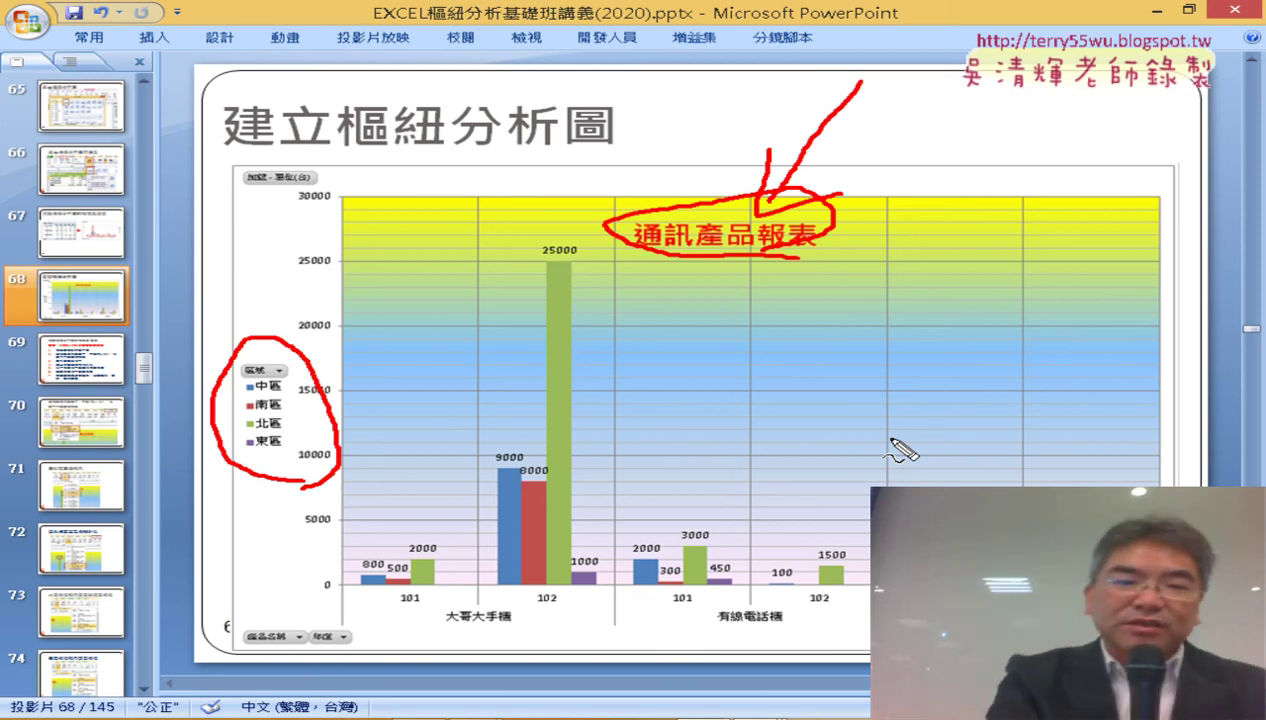
# Clear the ink and return to the Excel pivot table
pyautogui.press('Escape')
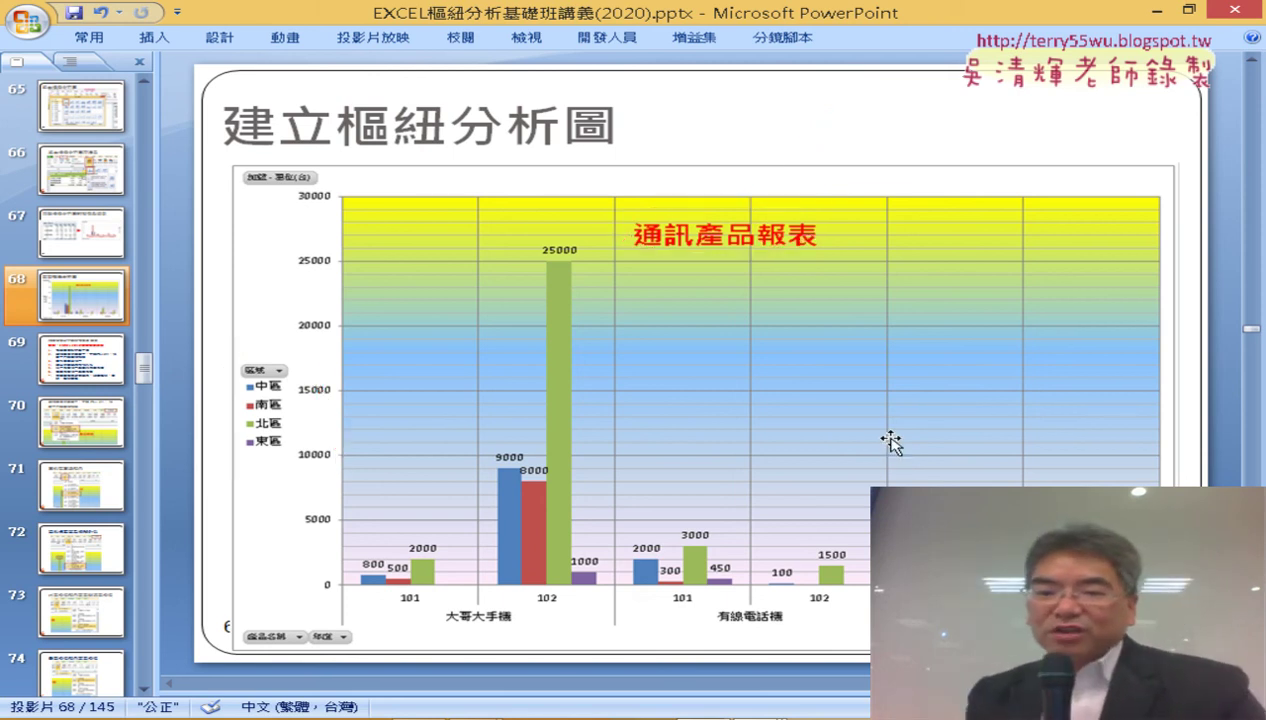
pyautogui.moveTo(696, 716)
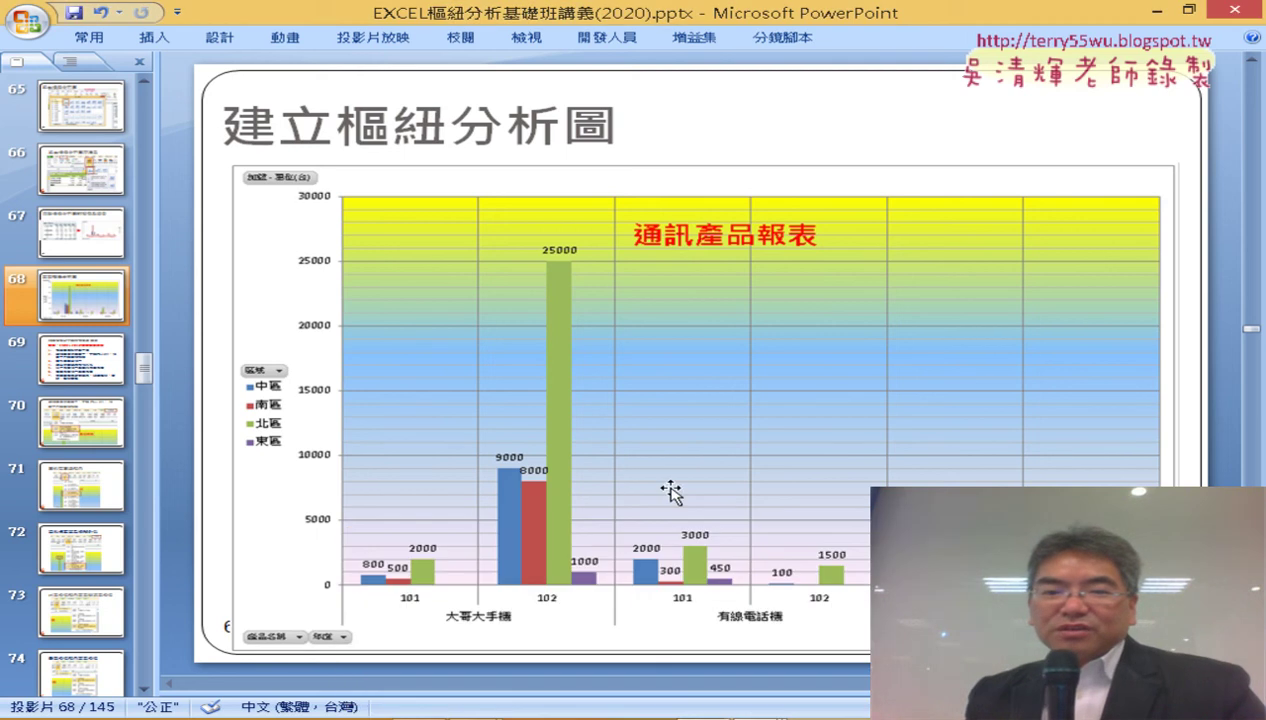
pyautogui.hotkey('alt', 'Tab')
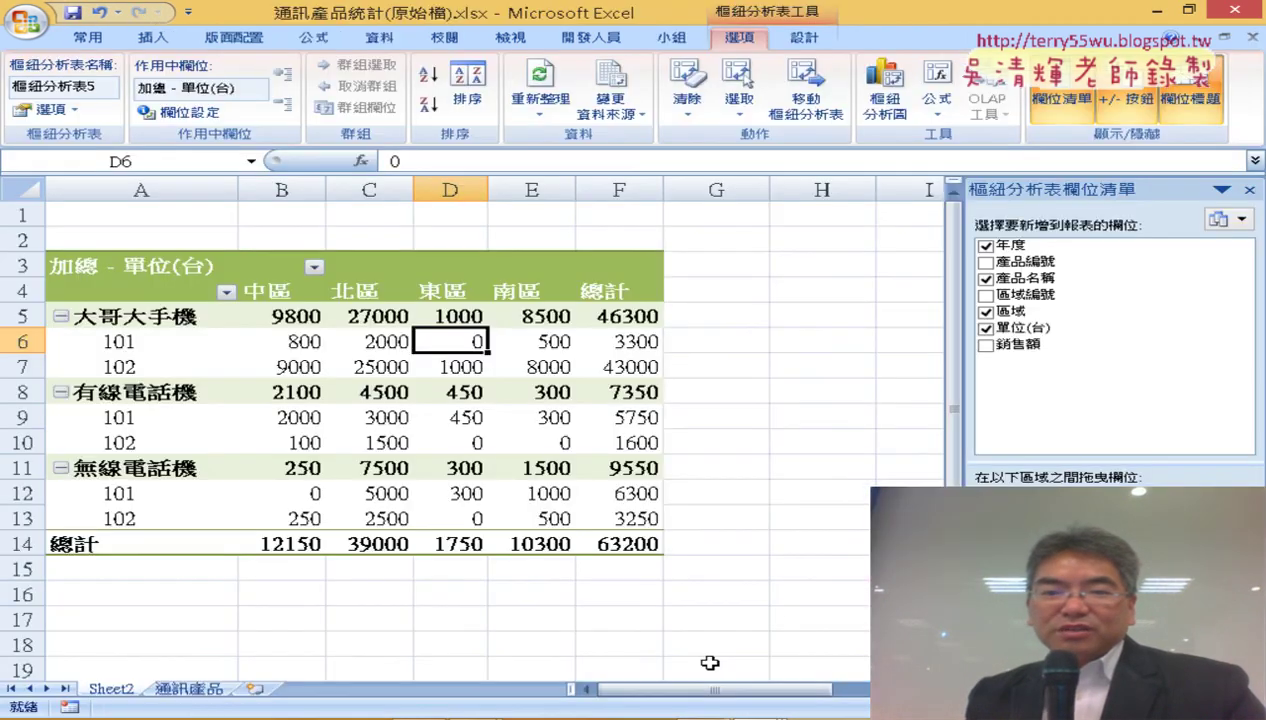
# Return to the slides on slide 69 and highlight 移動圖表 and the last line 明，色彩黃色
pyautogui.hotkey('alt', 'Tab')
pyautogui.scroll(-1, 736, 452)
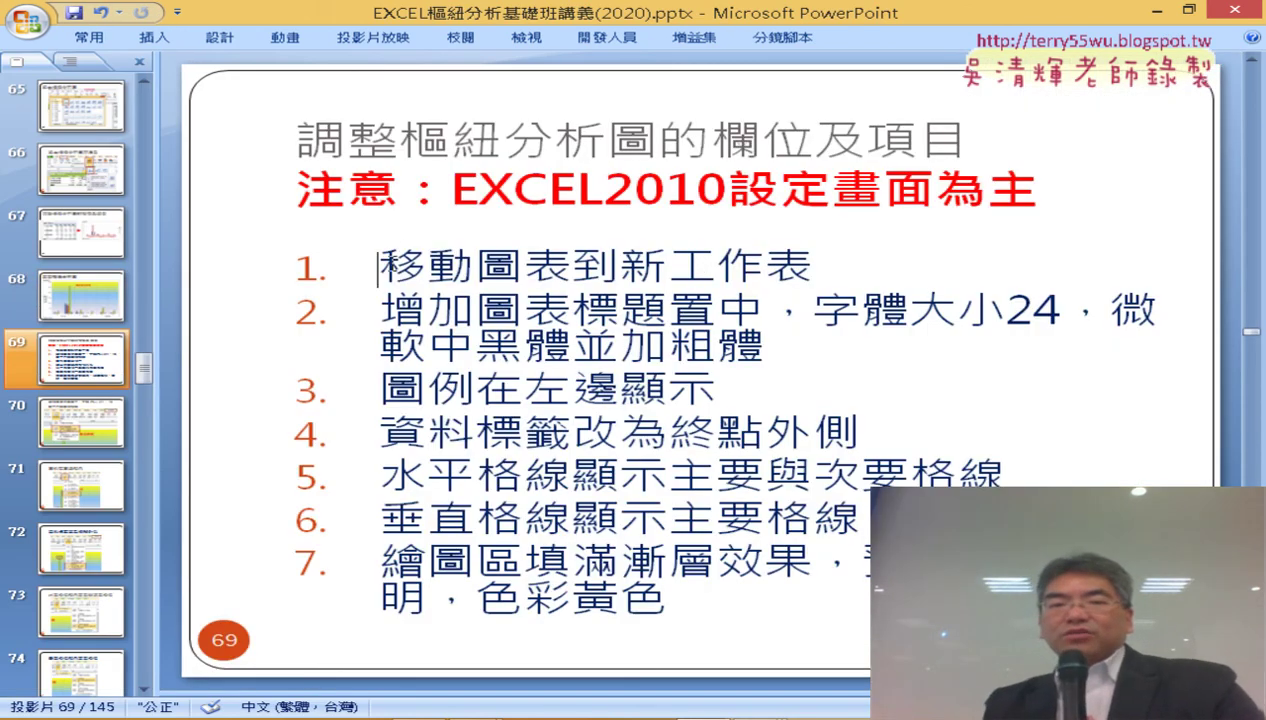
pyautogui.moveTo(378, 268); pyautogui.dragTo(563, 277)
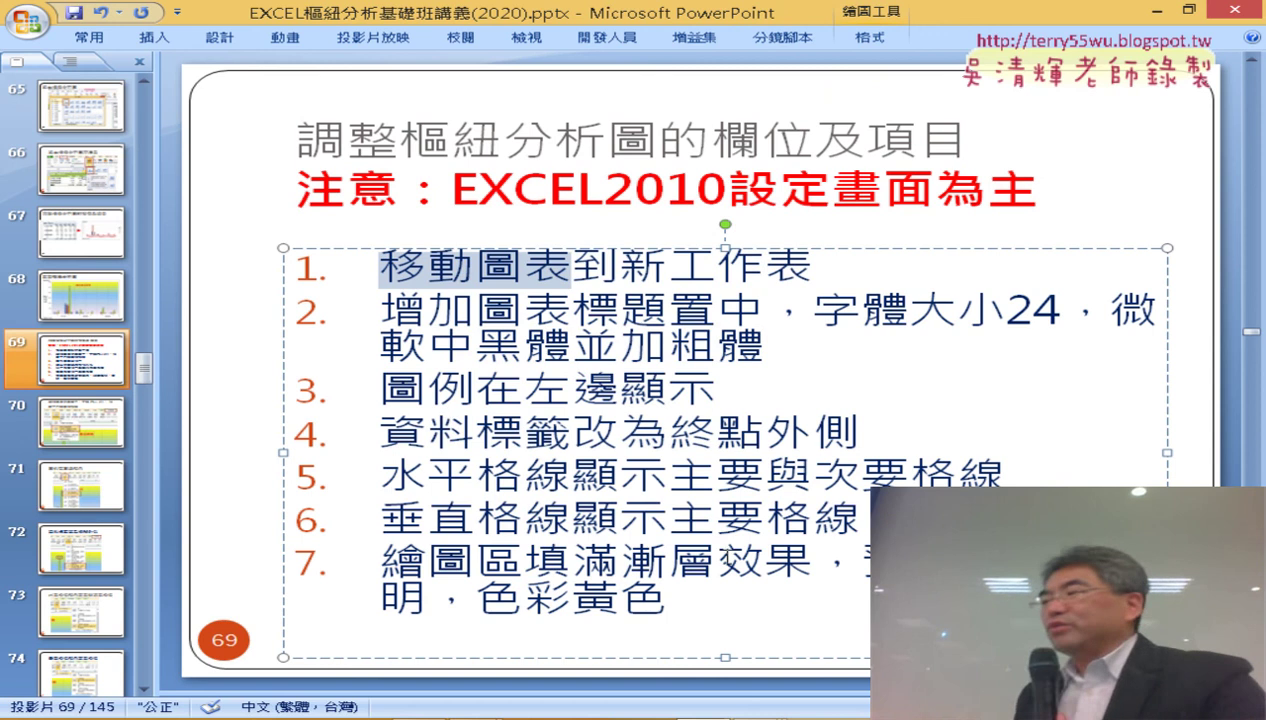
pyautogui.click(790, 650)
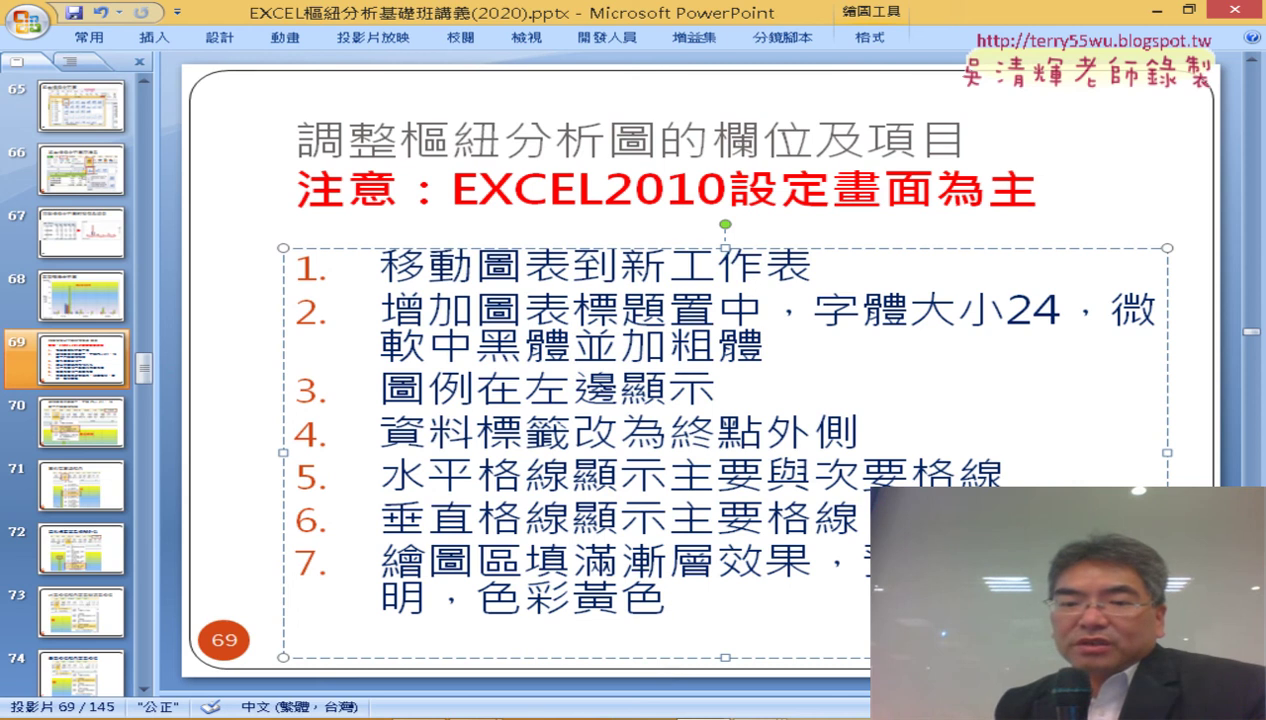
pyautogui.moveTo(379, 598); pyautogui.dragTo(666, 602)
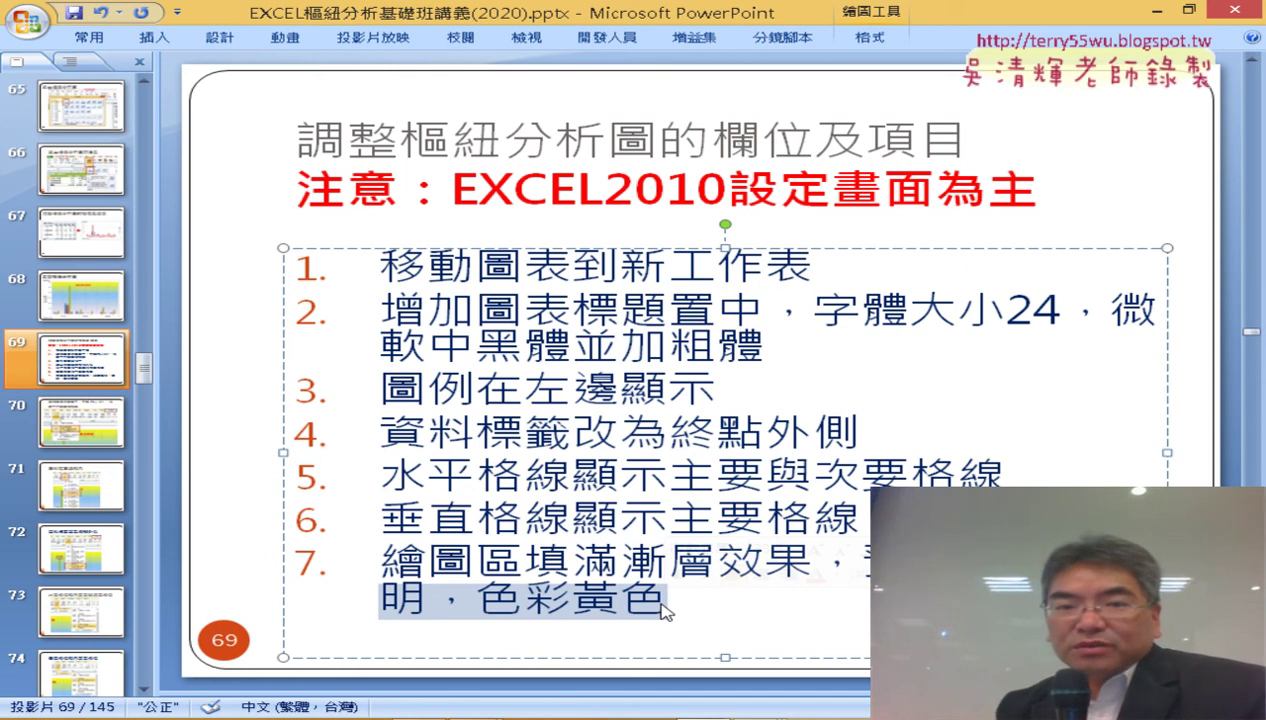
pyautogui.click(567, 272)
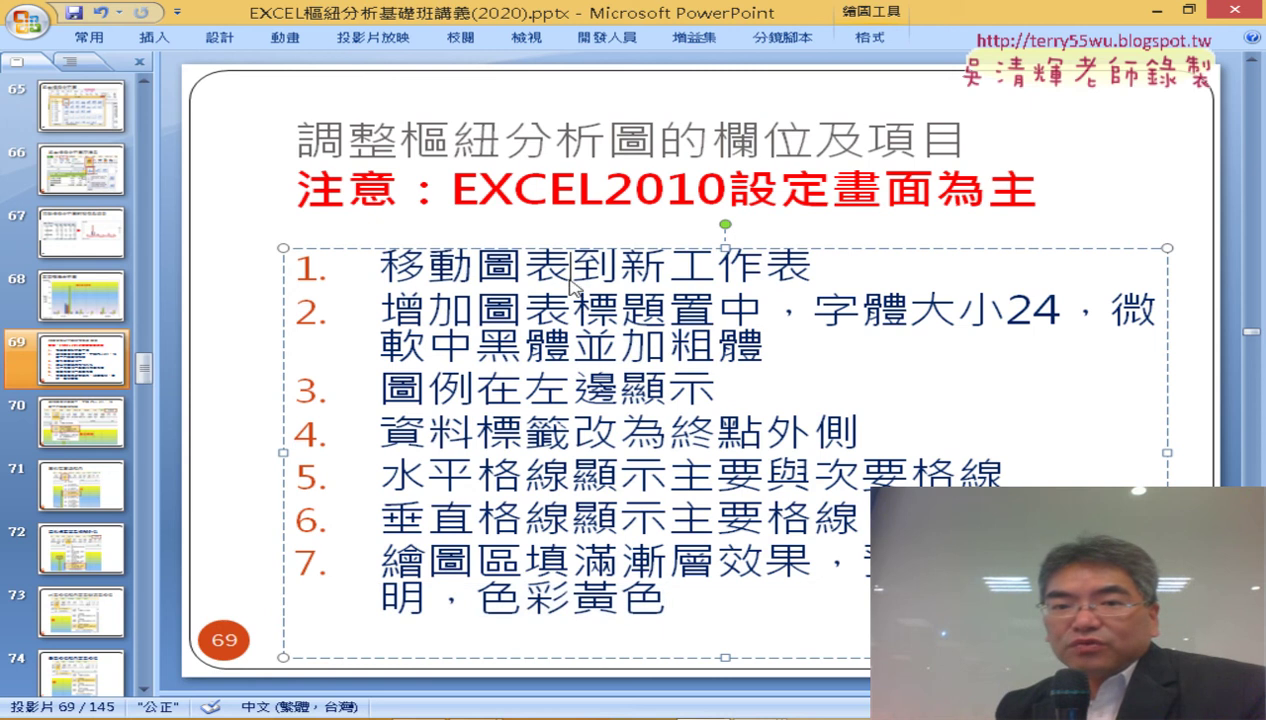
# Highlight steps 1–4: 移動圖表到新工作表, 圖表標題置中, 圖例在左邊顯示, 終點外側
pyautogui.moveTo(378, 268); pyautogui.dragTo(802, 266)
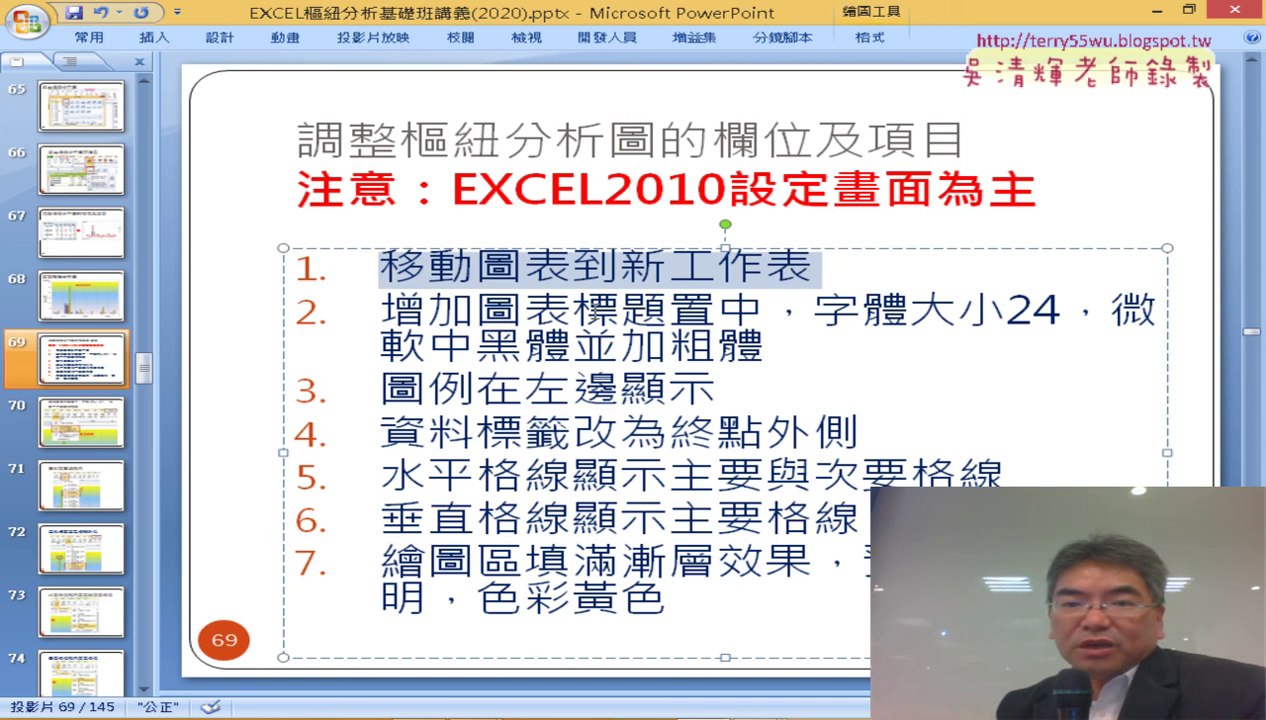
pyautogui.moveTo(477, 312)
pyautogui.mouseDown()
pyautogui.moveTo(757, 310)
pyautogui.moveTo(702, 361)
pyautogui.moveTo(765, 352)
pyautogui.mouseUp()
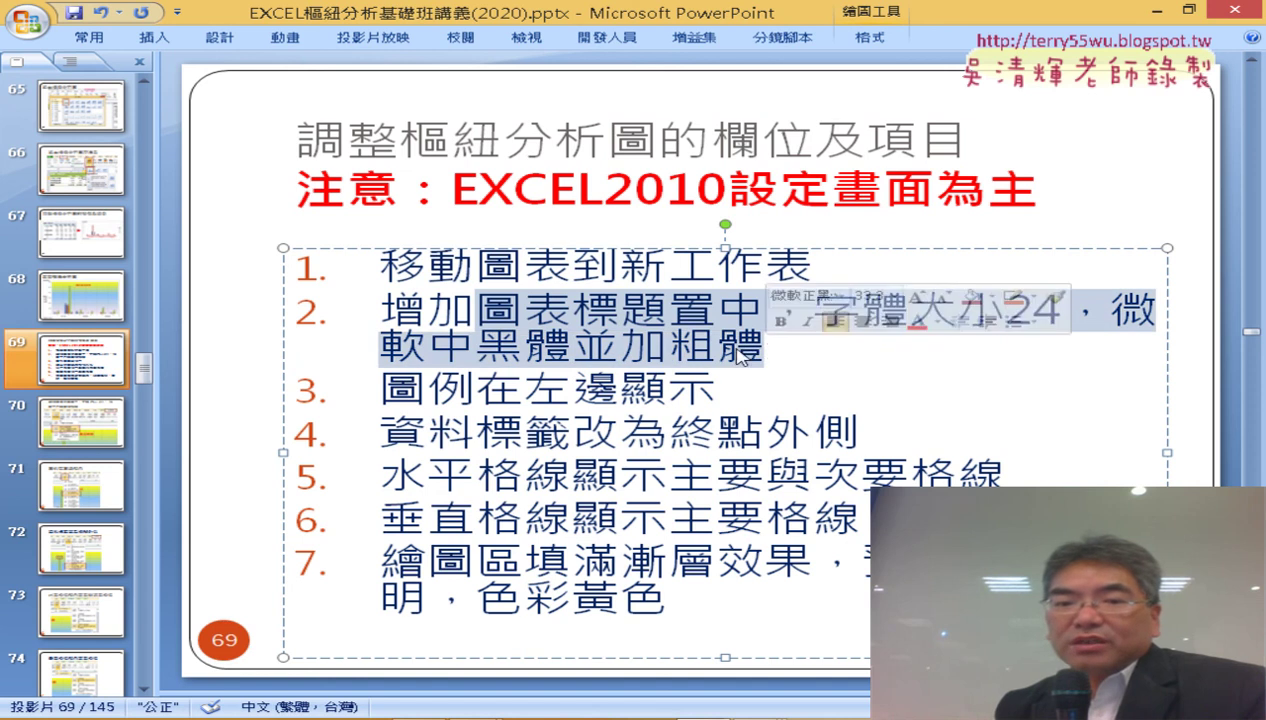
pyautogui.click(388, 390)
pyautogui.moveTo(430, 397); pyautogui.dragTo(722, 393)
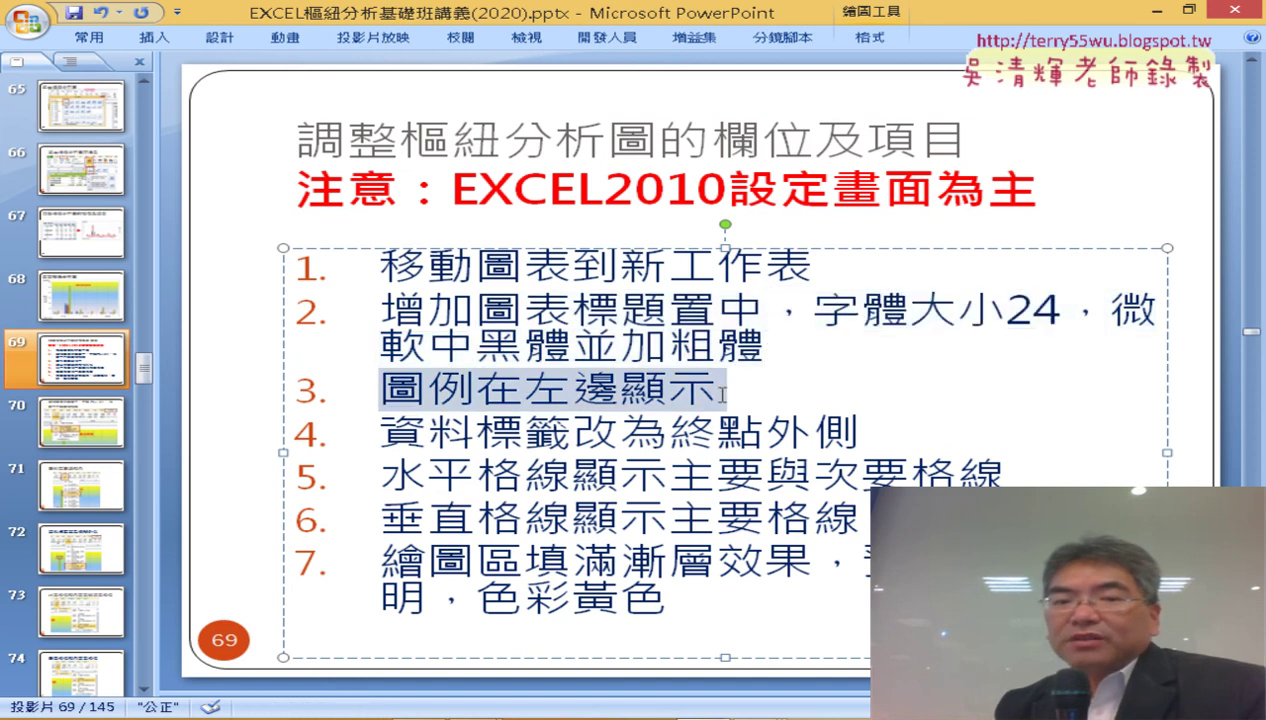
pyautogui.moveTo(380, 412); pyautogui.dragTo(755, 432)
pyautogui.moveTo(865, 432); pyautogui.dragTo(668, 432)
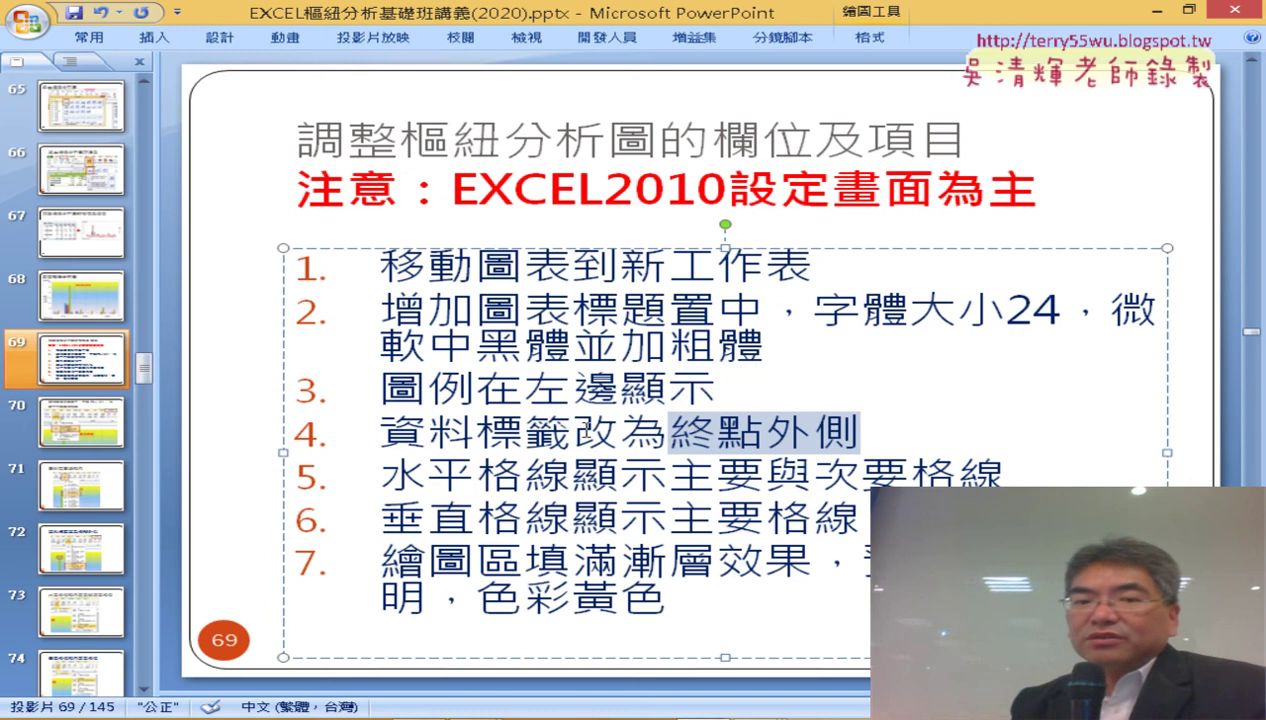
pyautogui.moveTo(570, 432); pyautogui.dragTo(378, 432)
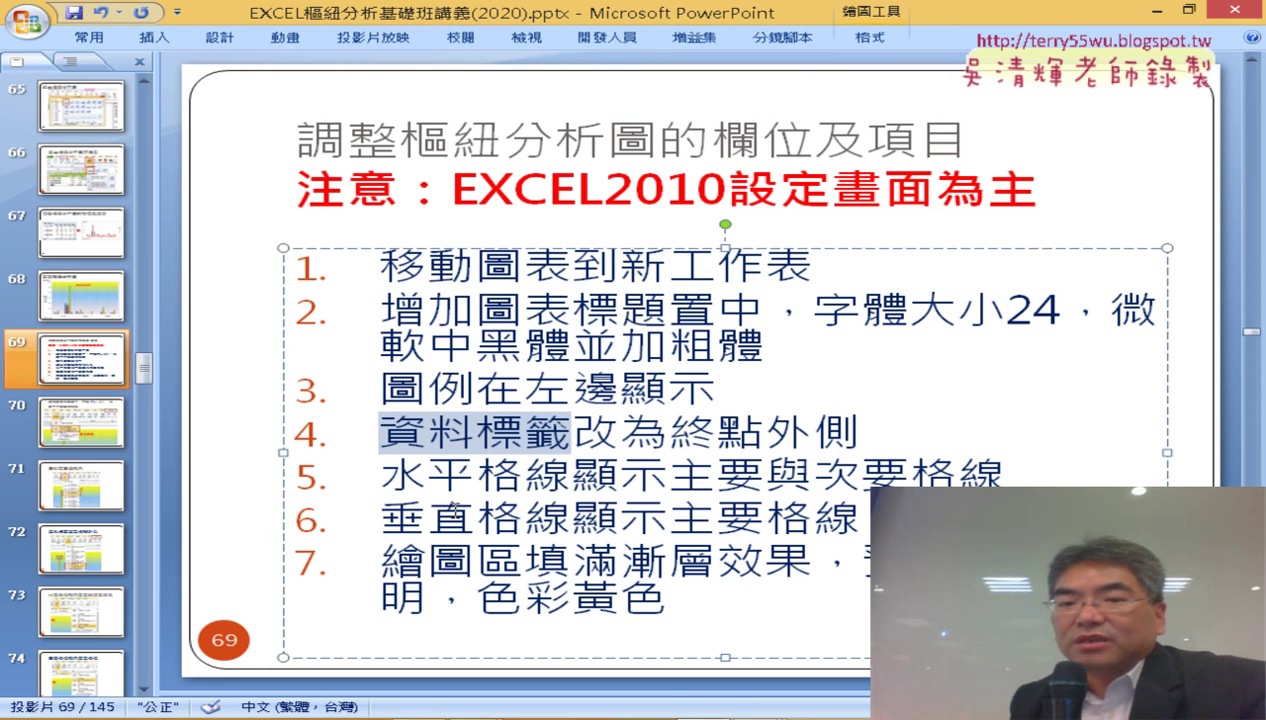
pyautogui.moveTo(382, 478); pyautogui.dragTo(552, 489)
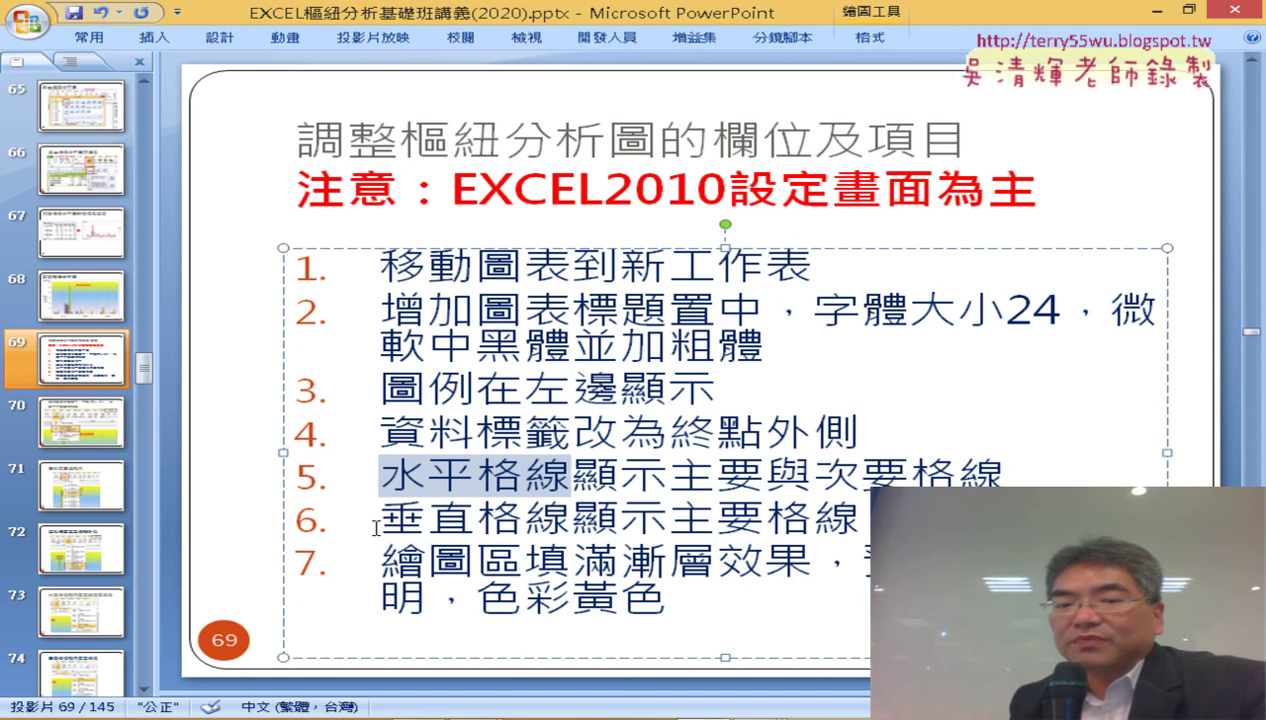
pyautogui.moveTo(376, 527); pyautogui.dragTo(867, 521)
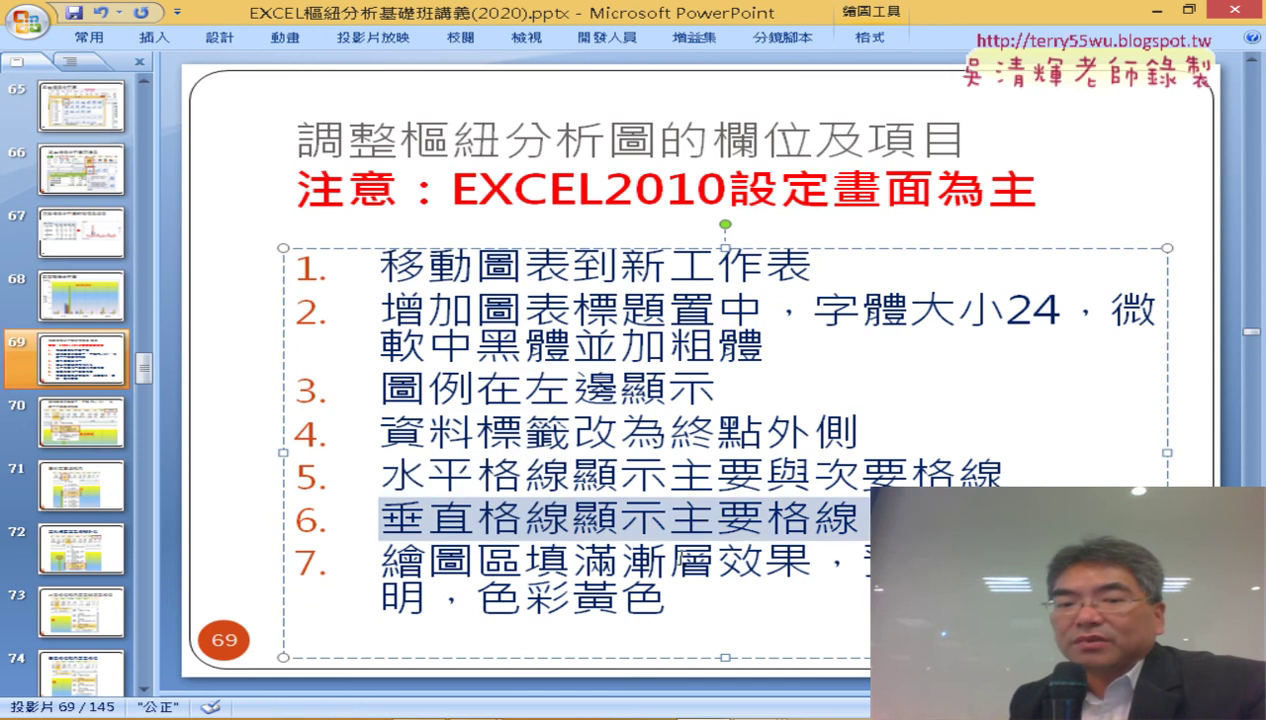
pyautogui.moveTo(380, 565); pyautogui.dragTo(810, 565)
# Minimize the slide deck and select cell H10 beside the Excel pivot table
pyautogui.scroll(1, 812, 580)
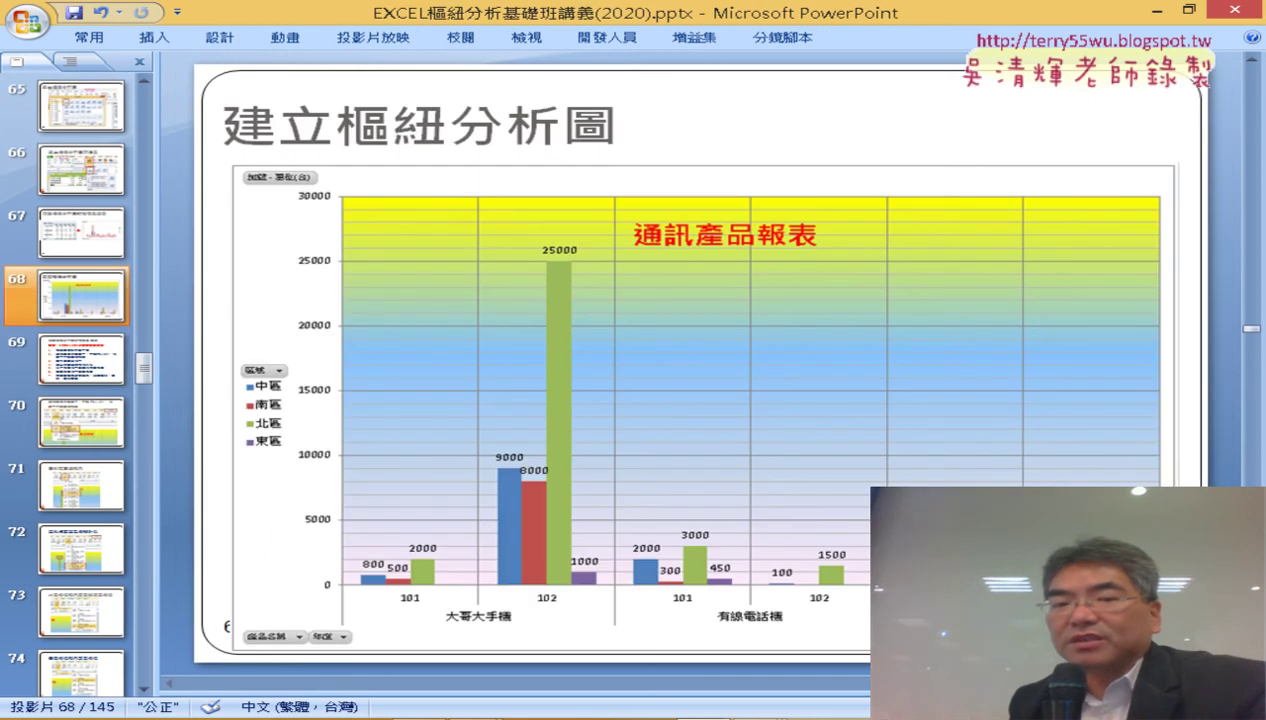
pyautogui.scroll(-1, 839, 187)
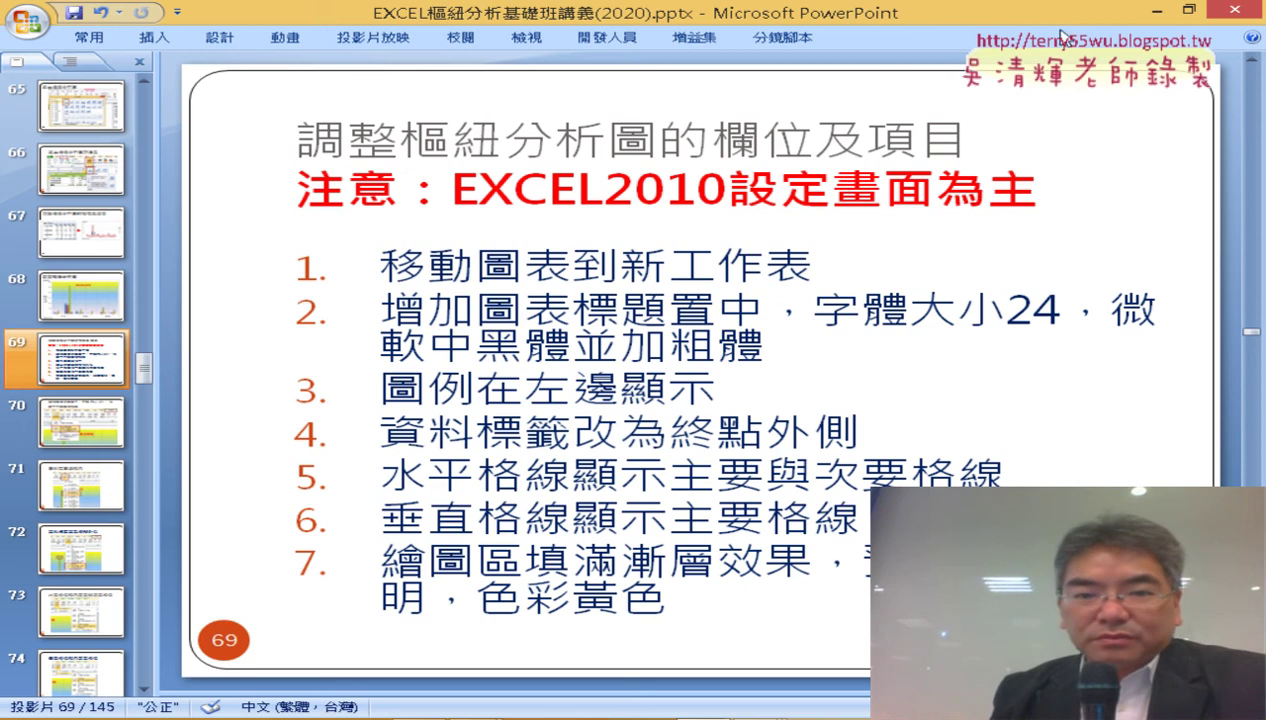
pyautogui.click(1157, 10)
pyautogui.click(779, 452)
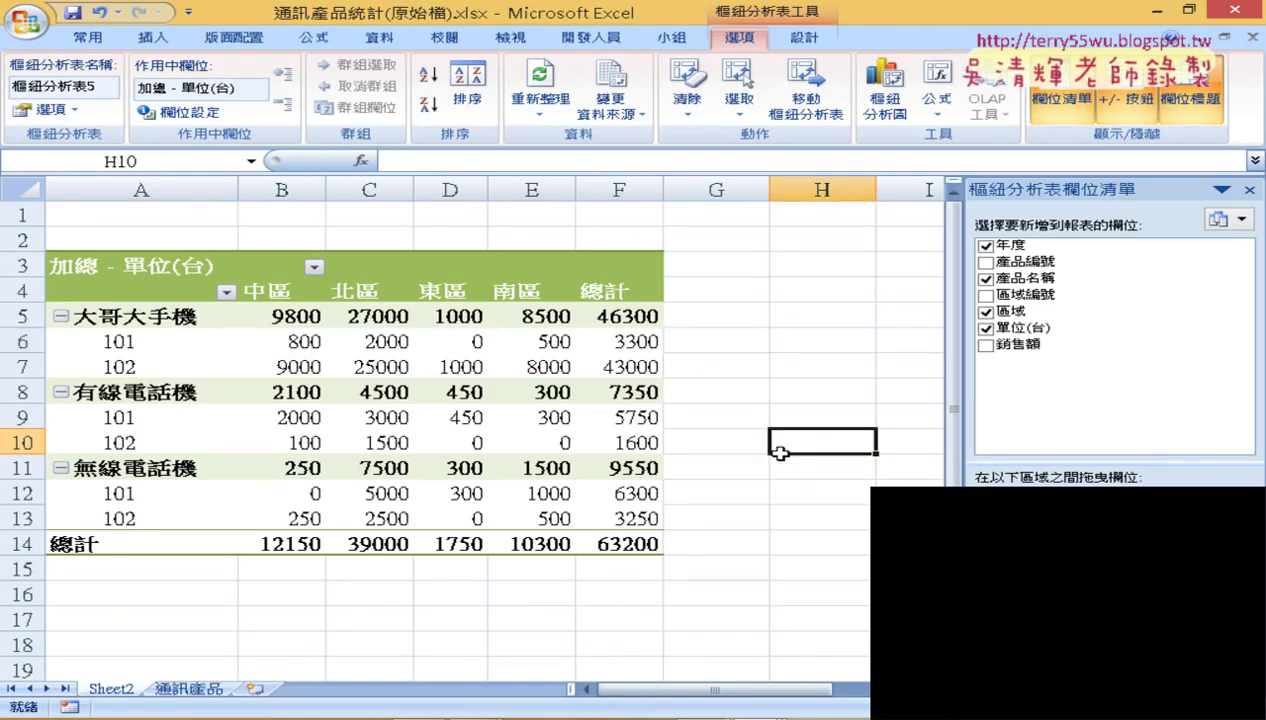